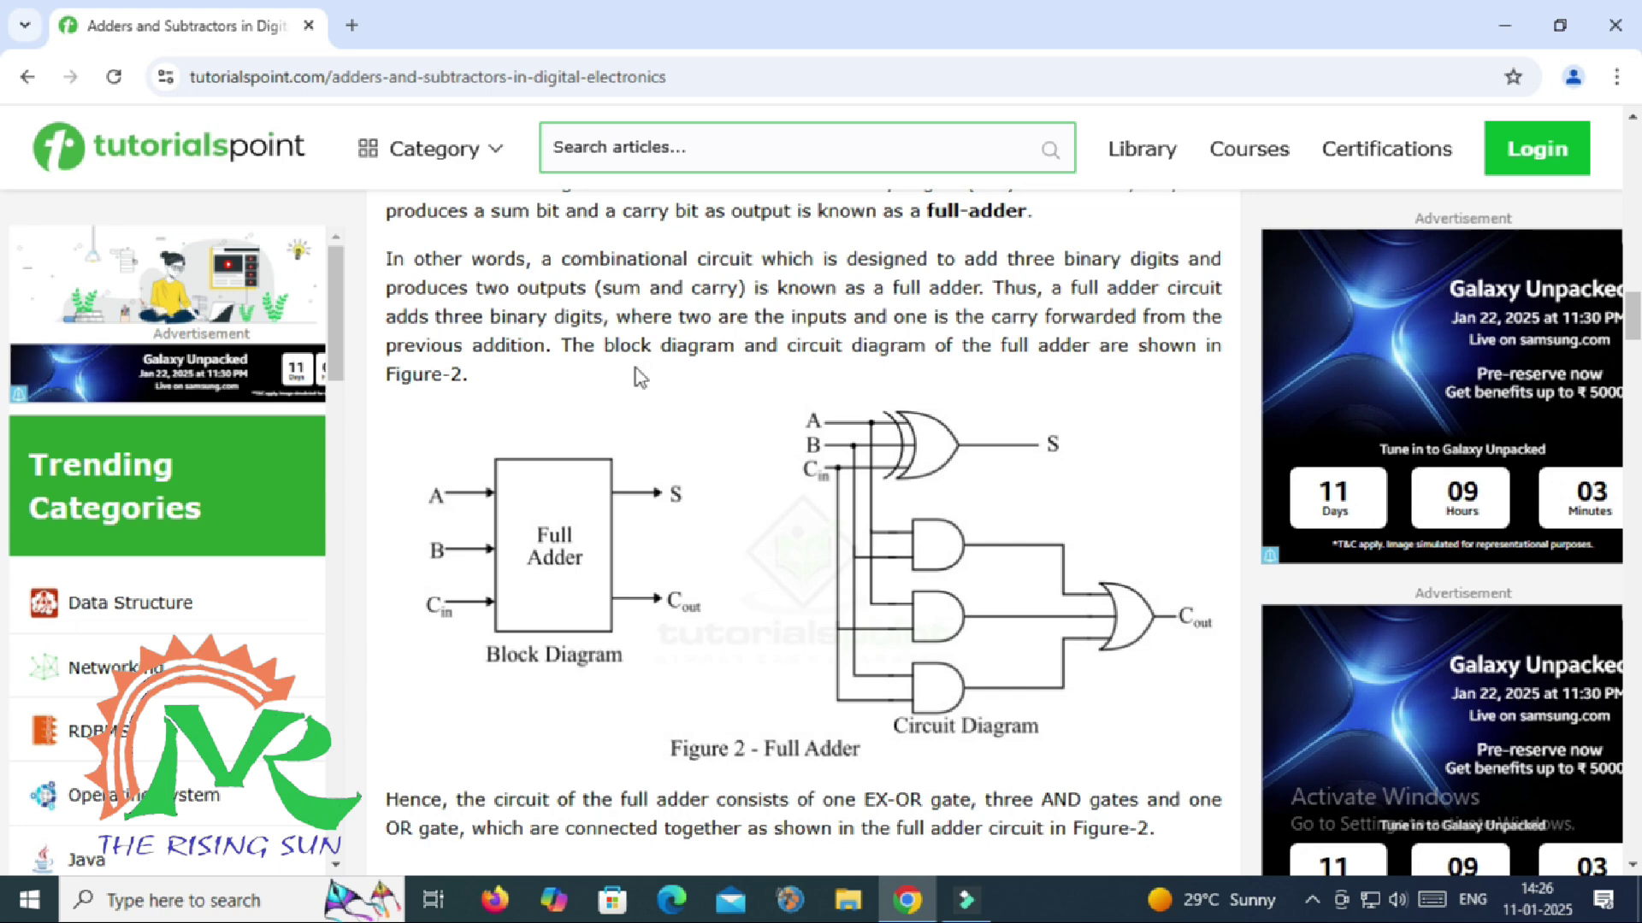
Scroll the Tutorialspoint full adder article past Figure 2 to the truth table heading
scroll(536, 351, up, 1)
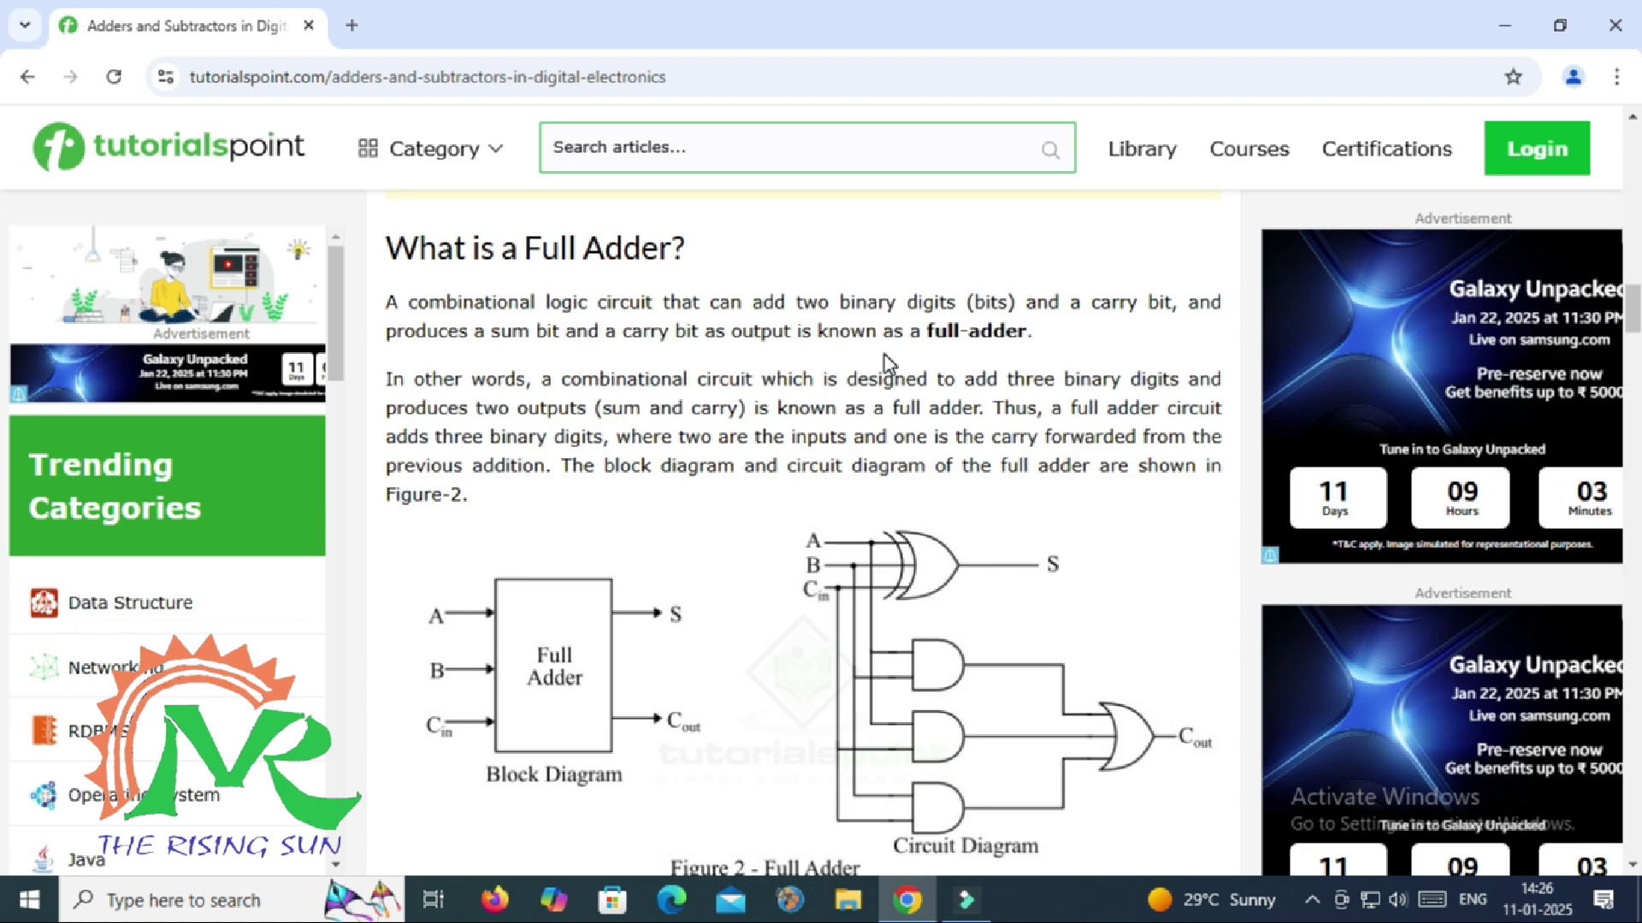
scroll(872, 368, down, 2)
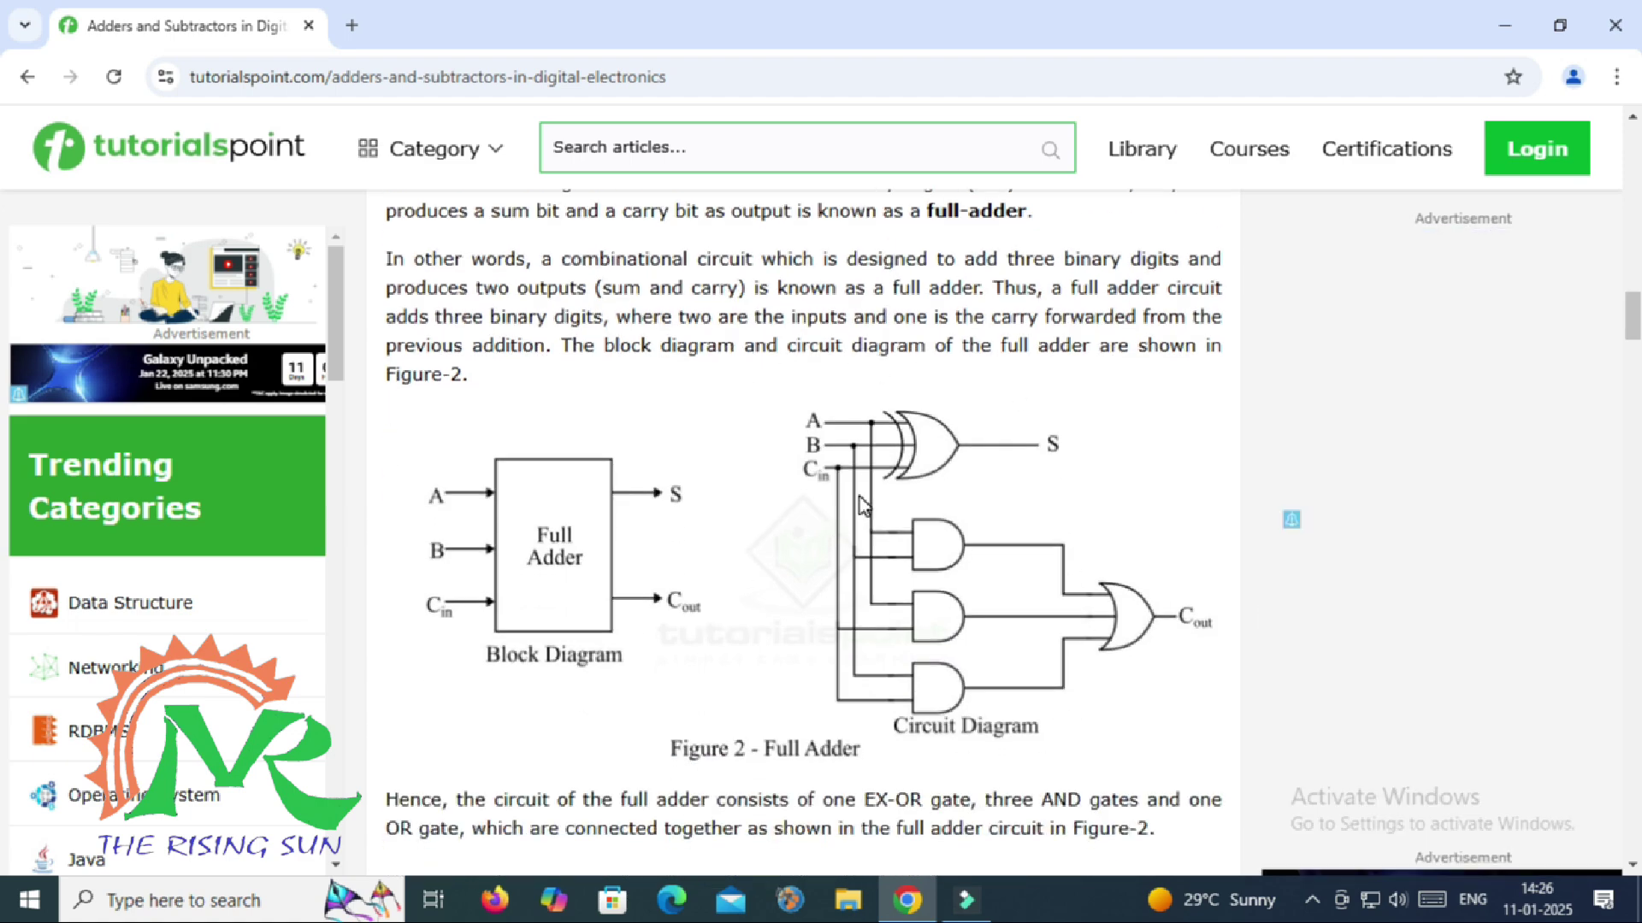
scroll(864, 501, down, 2)
Review the truth table and equations, return to Figure 2, then minimize Chrome
scroll(868, 511, down, 8)
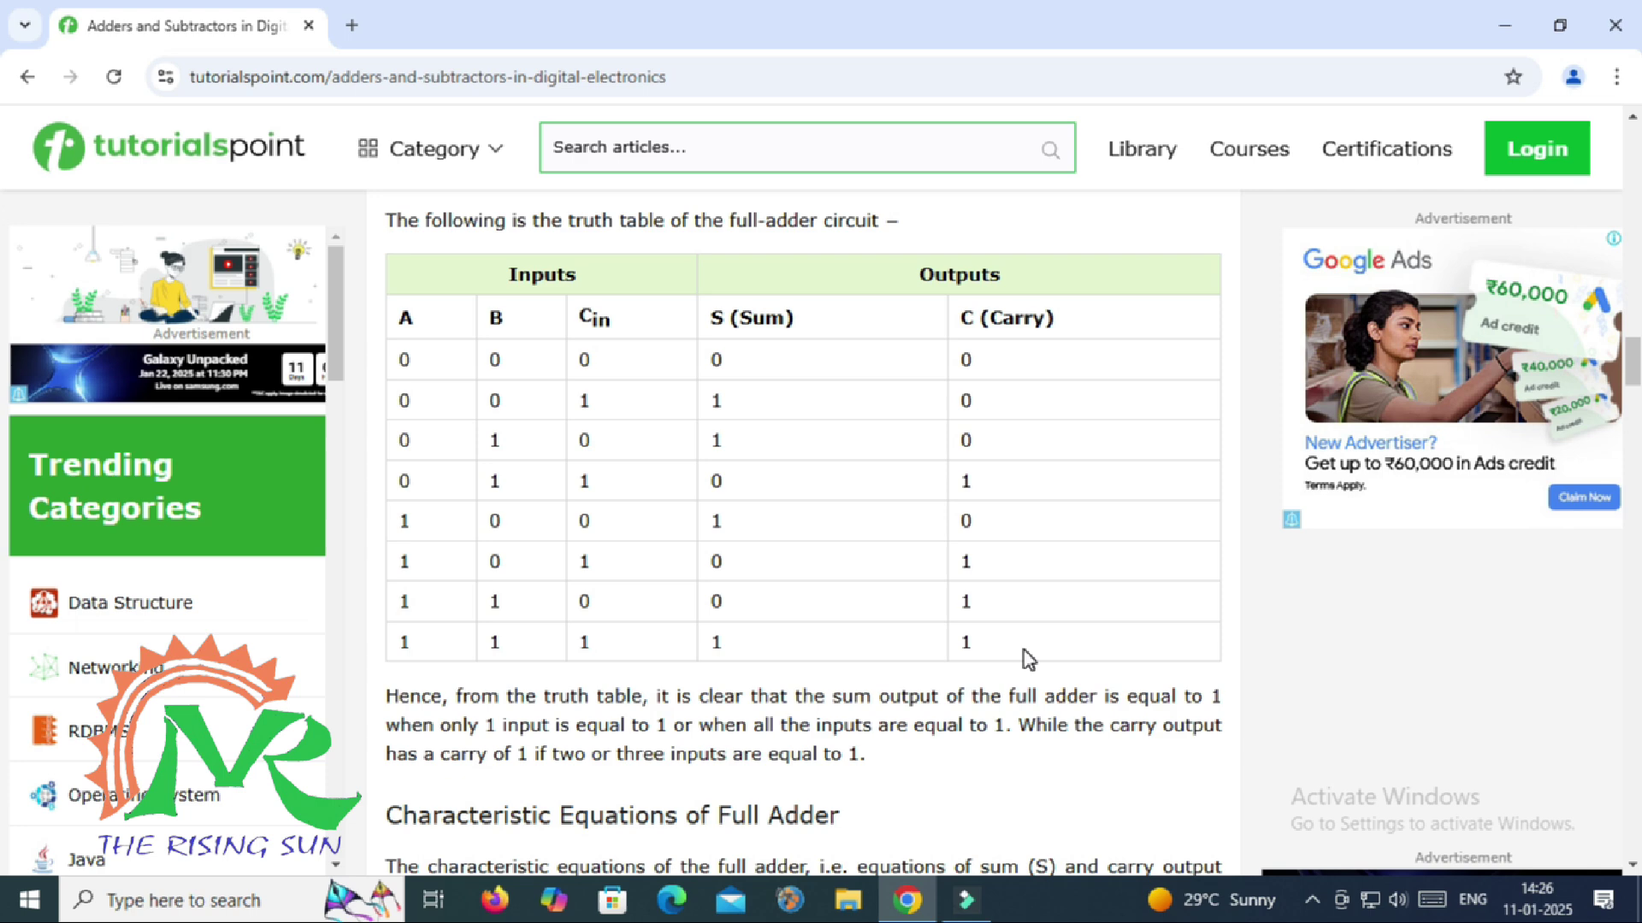
scroll(1029, 659, down, 4)
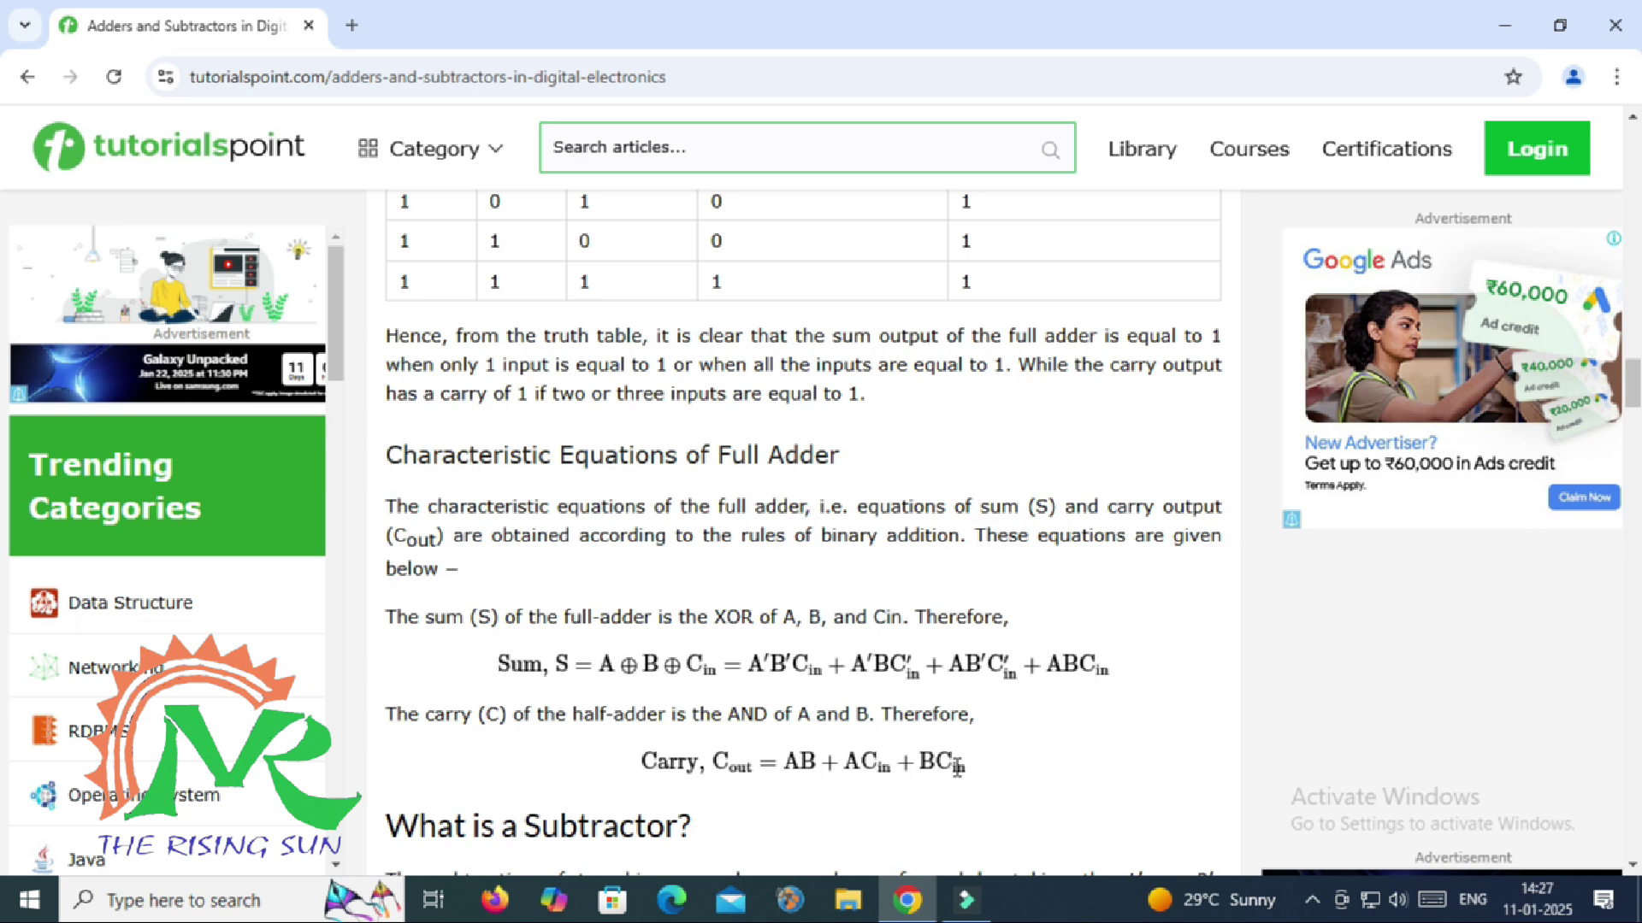
scroll(1151, 575, up, 9)
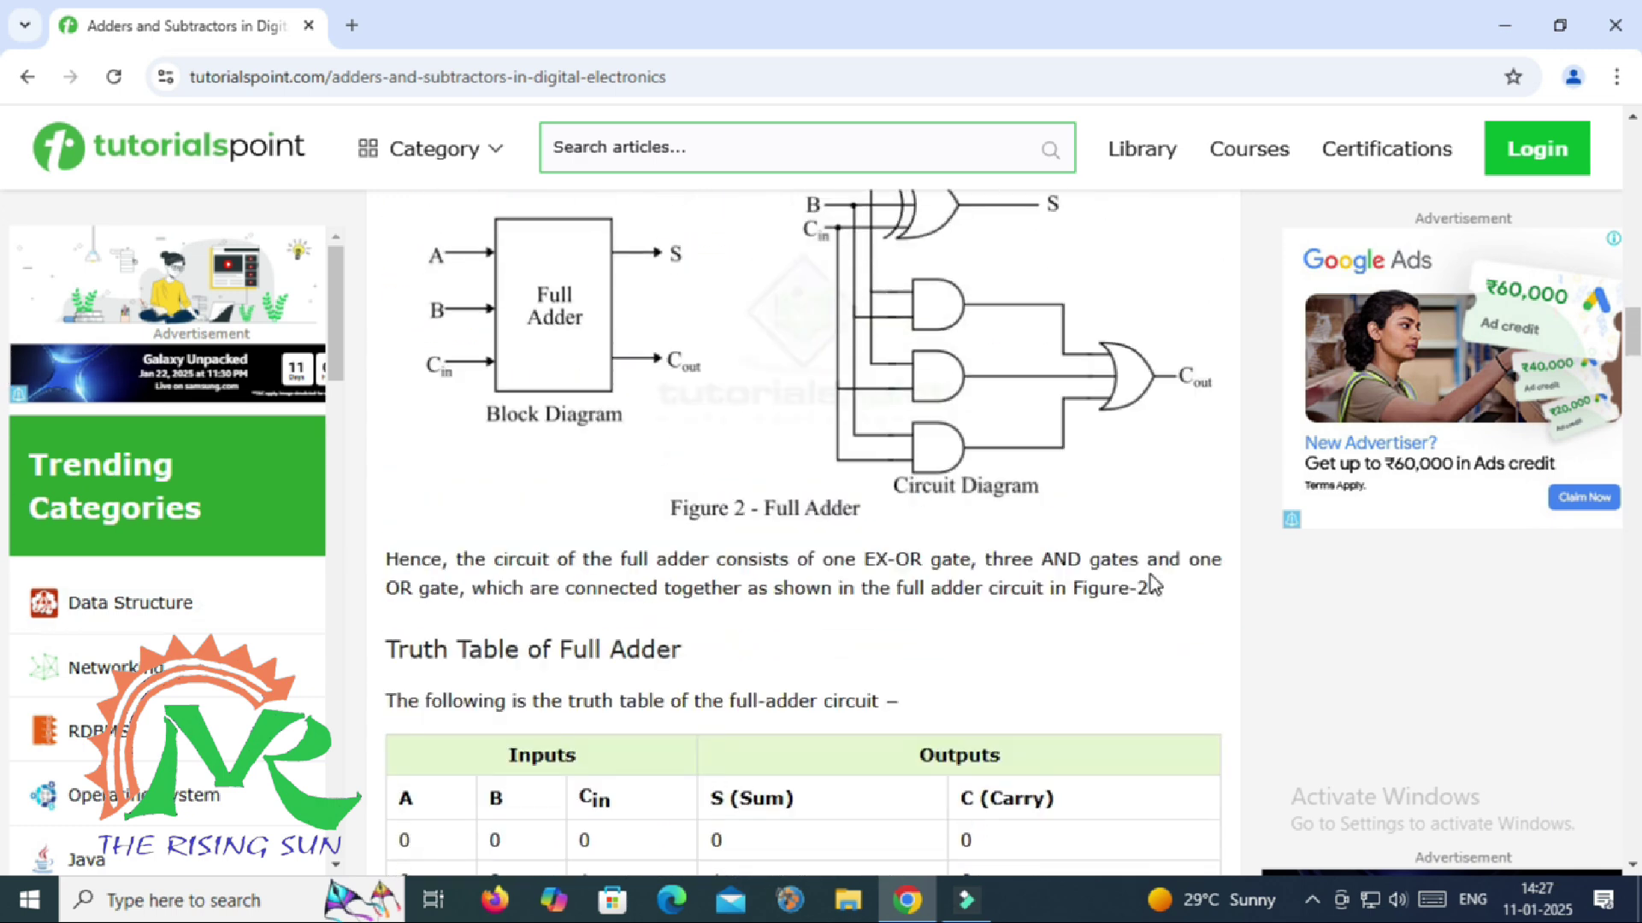
scroll(1151, 574, up, 2)
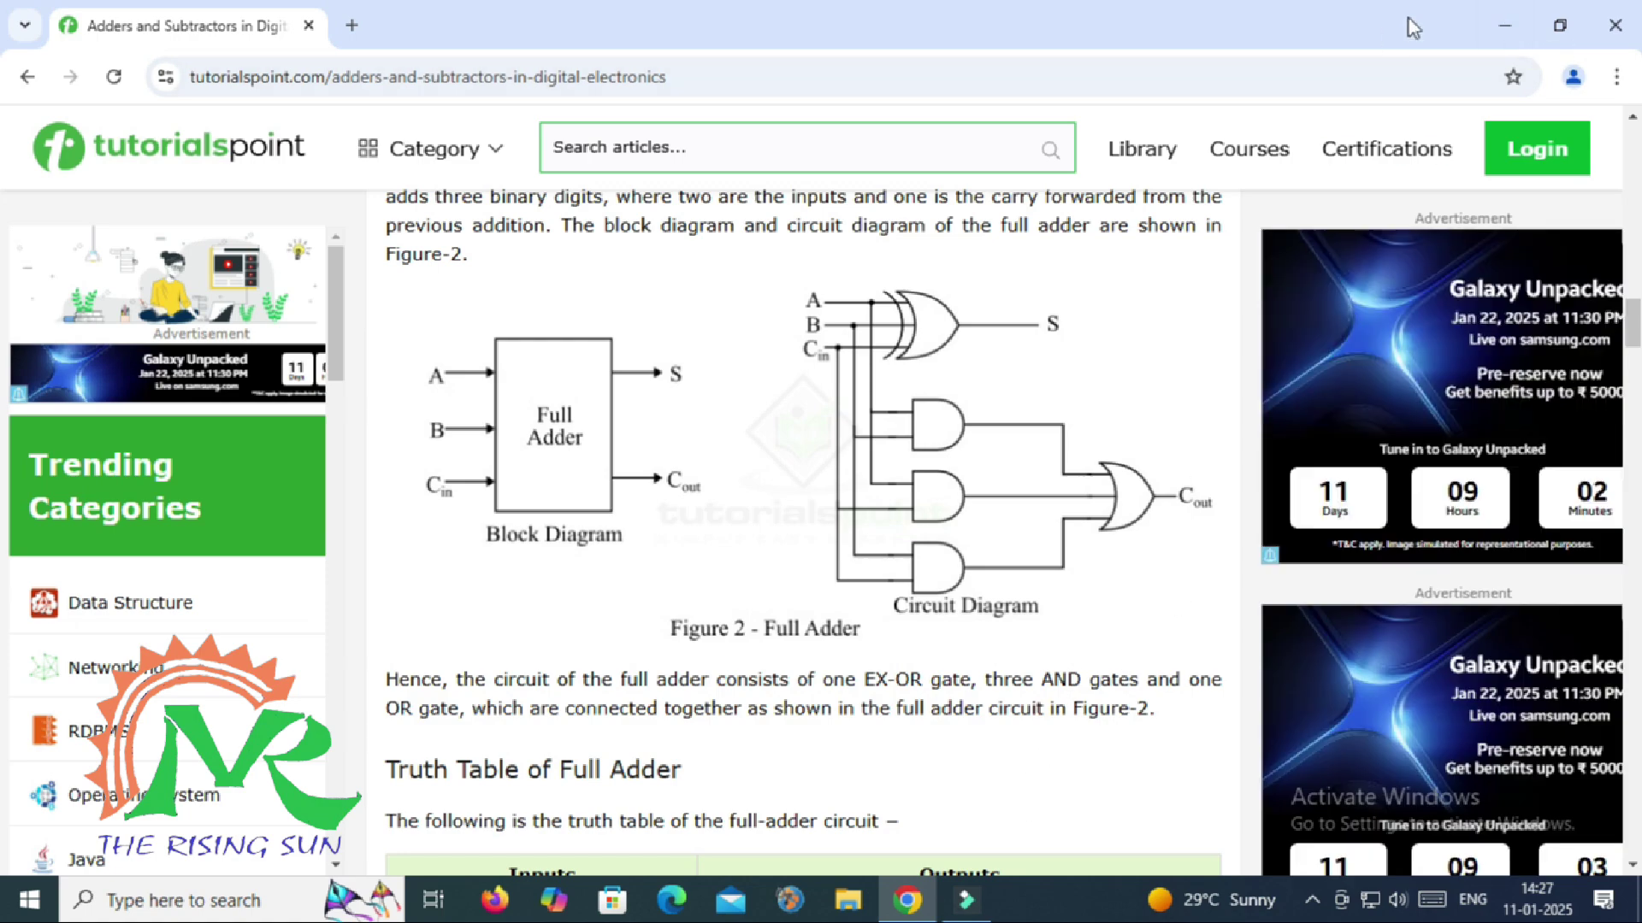
click(1505, 26)
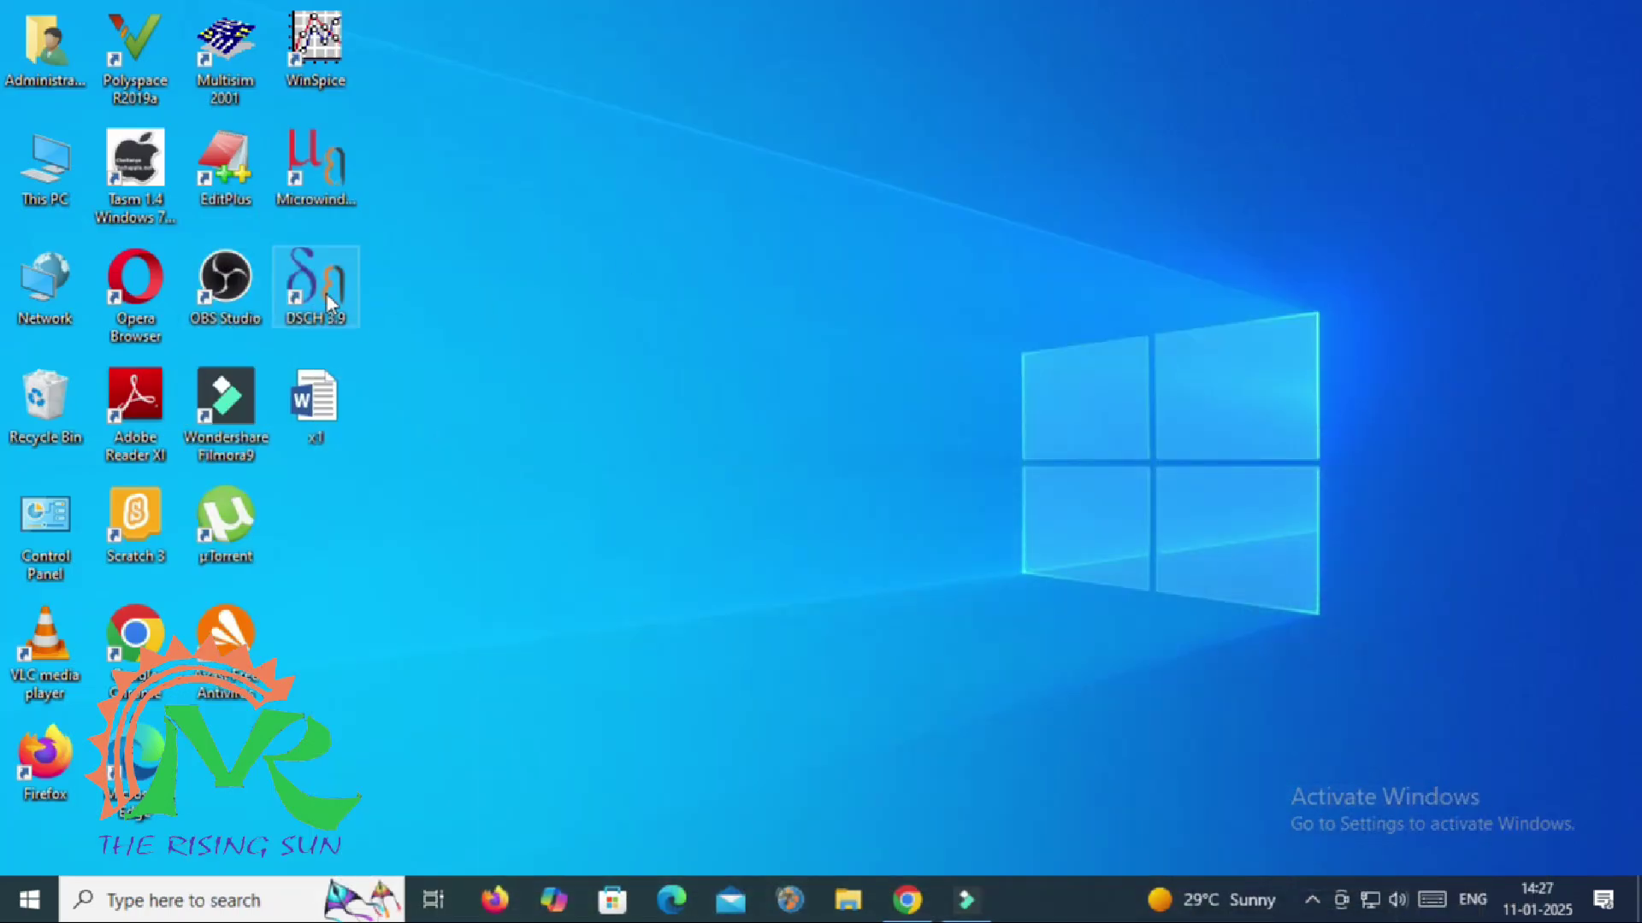
Launch DSCH 3.9, load xor3.sym from the symbol list and place it
double_click(326, 295)
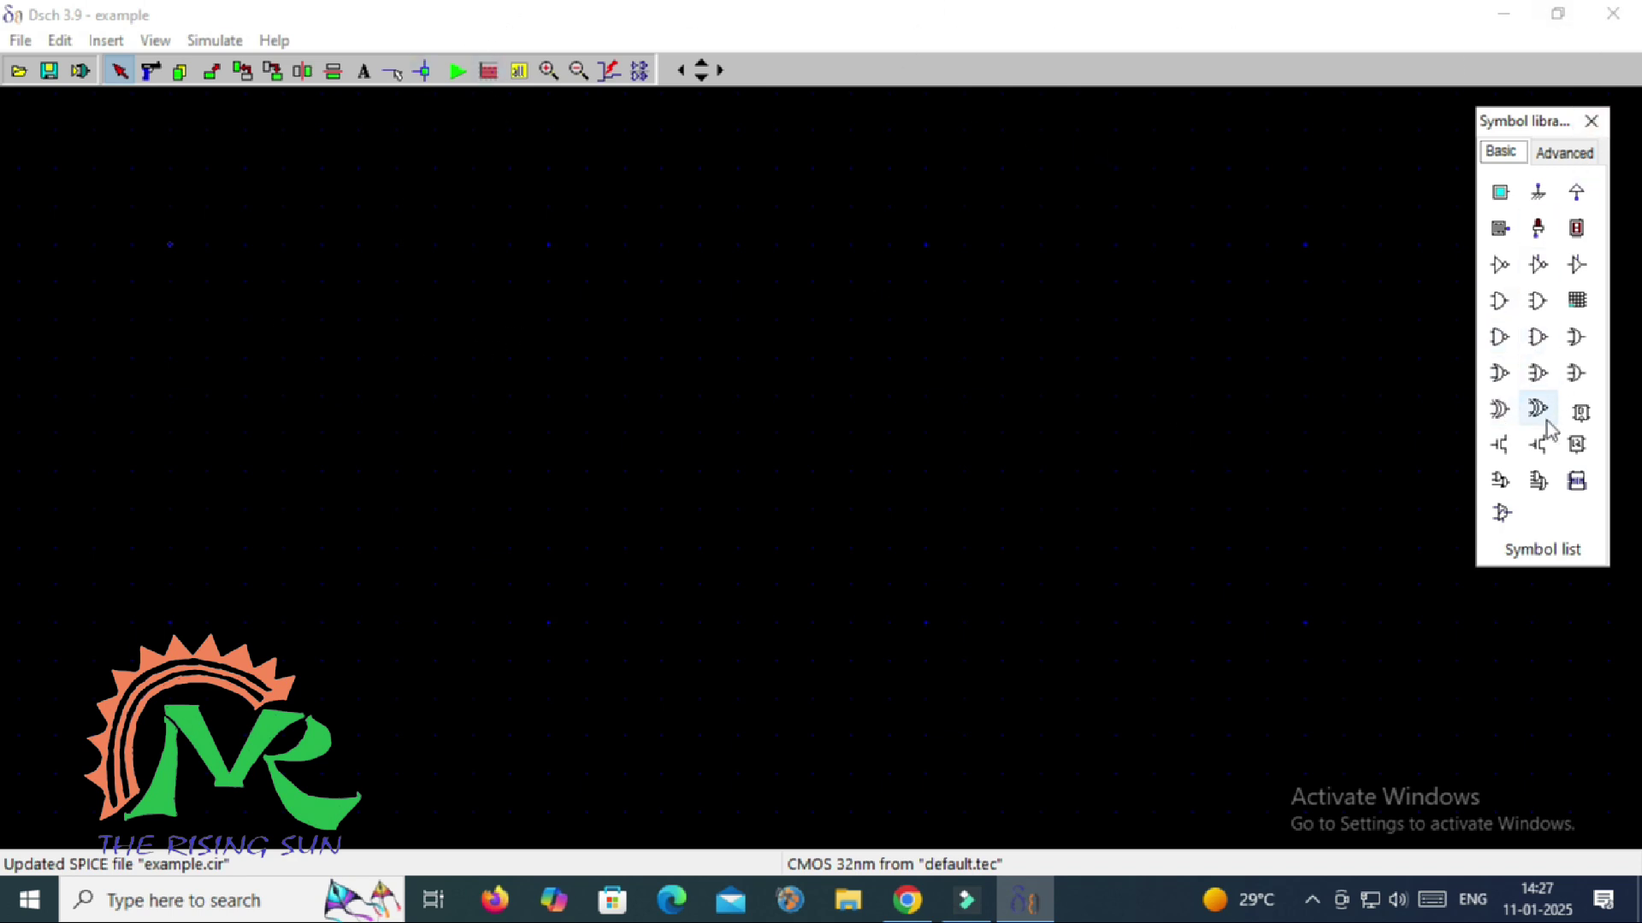
click(1533, 551)
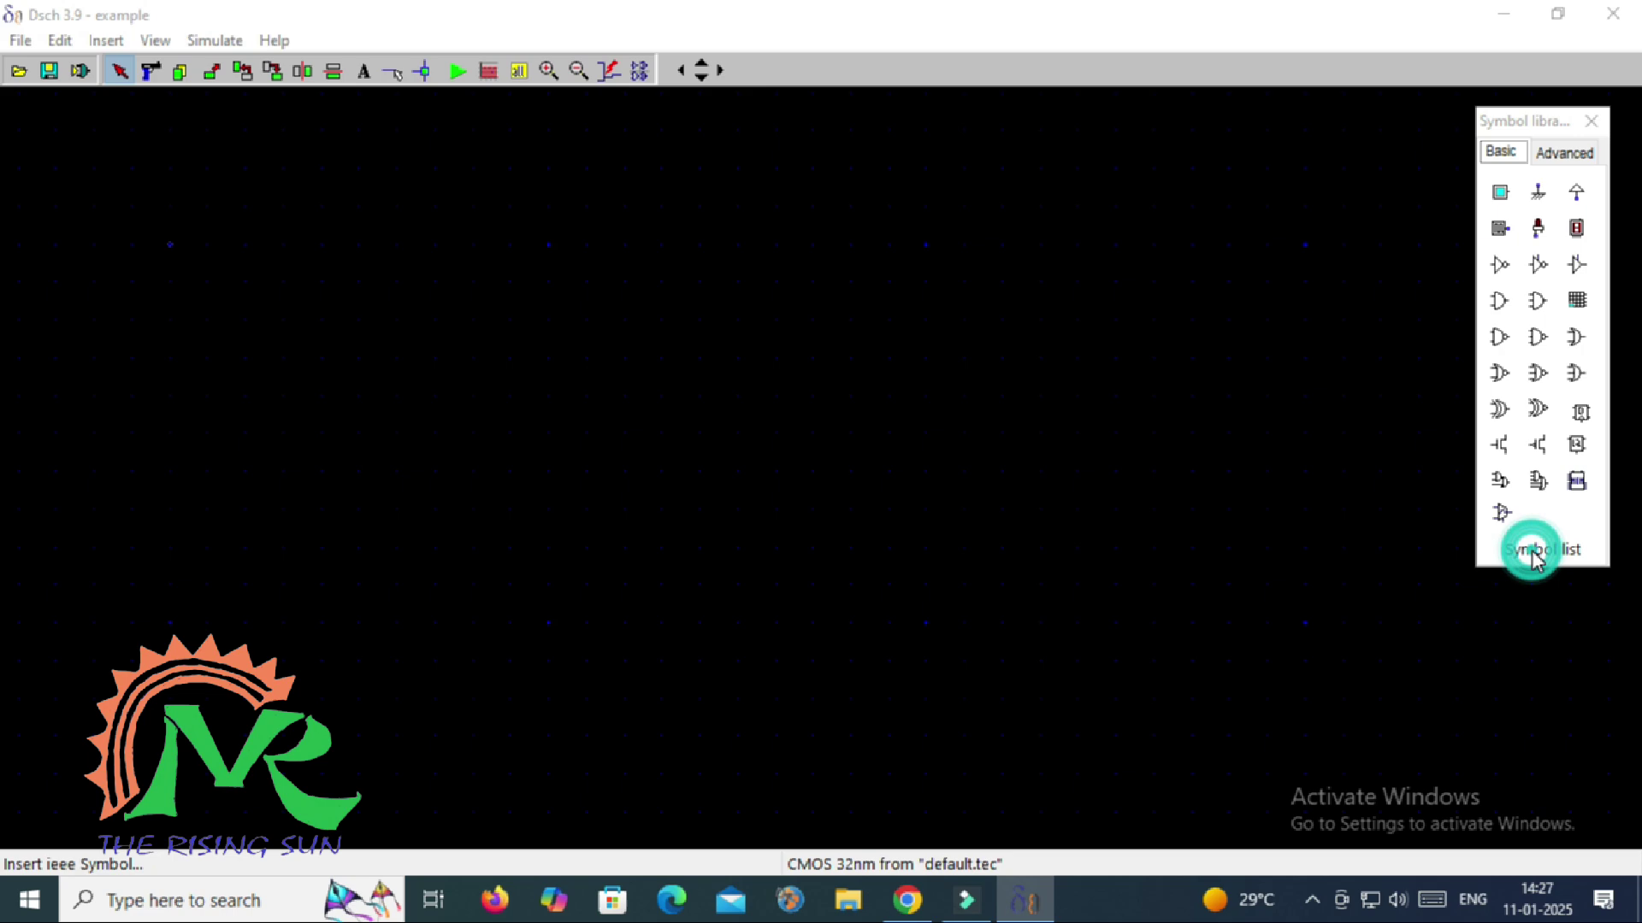
scroll(765, 461, down, 6)
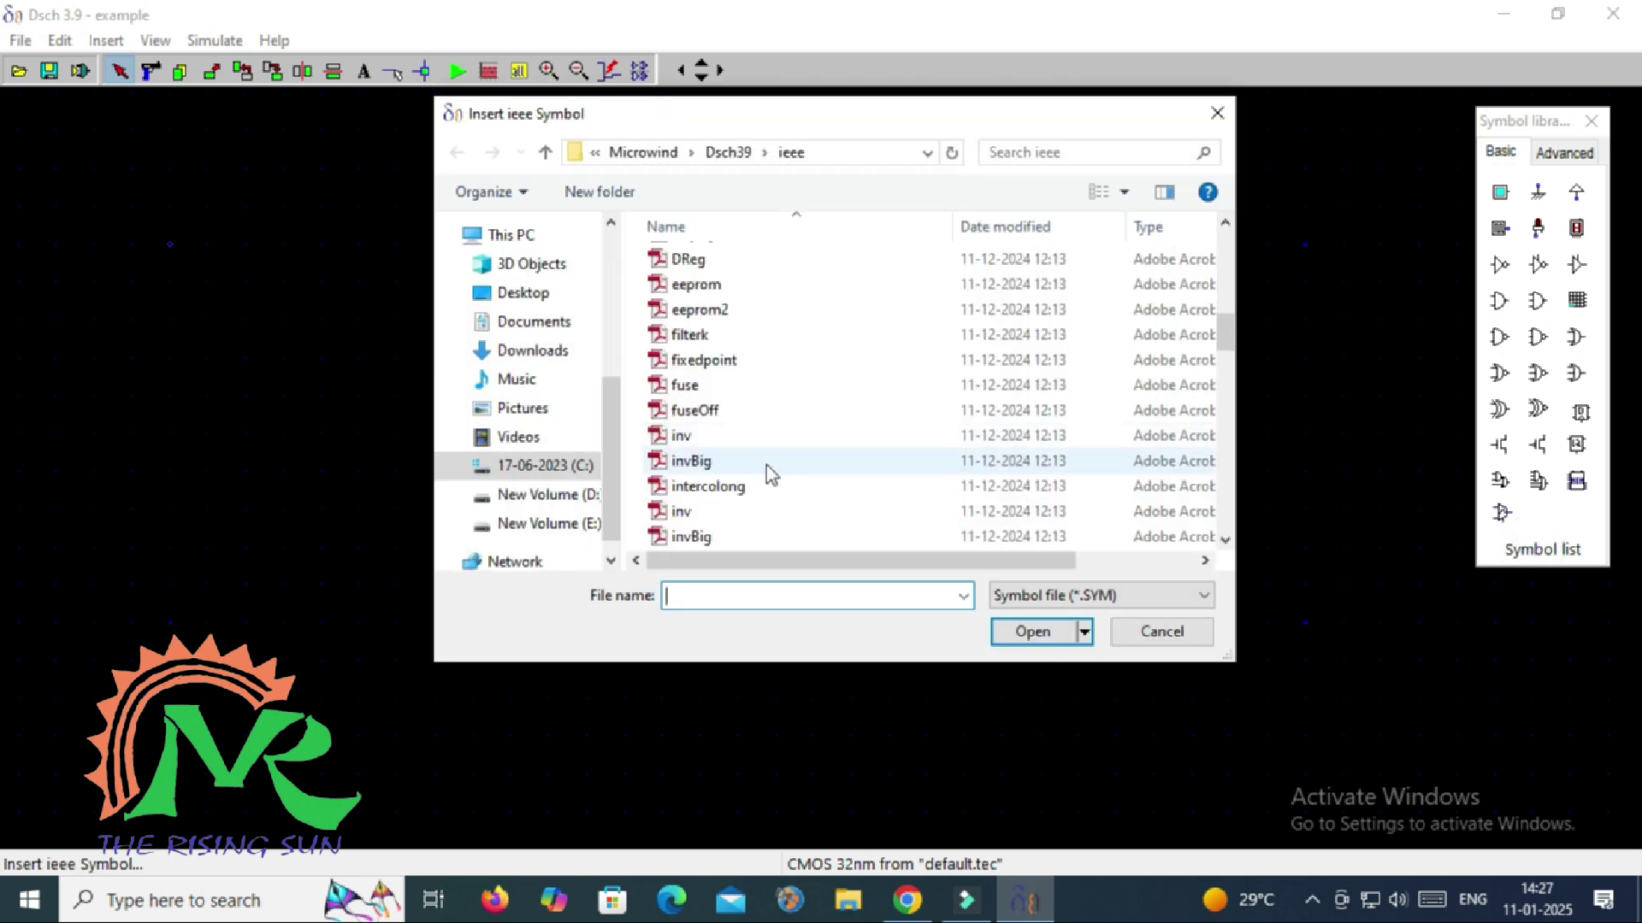
scroll(770, 487, down, 10)
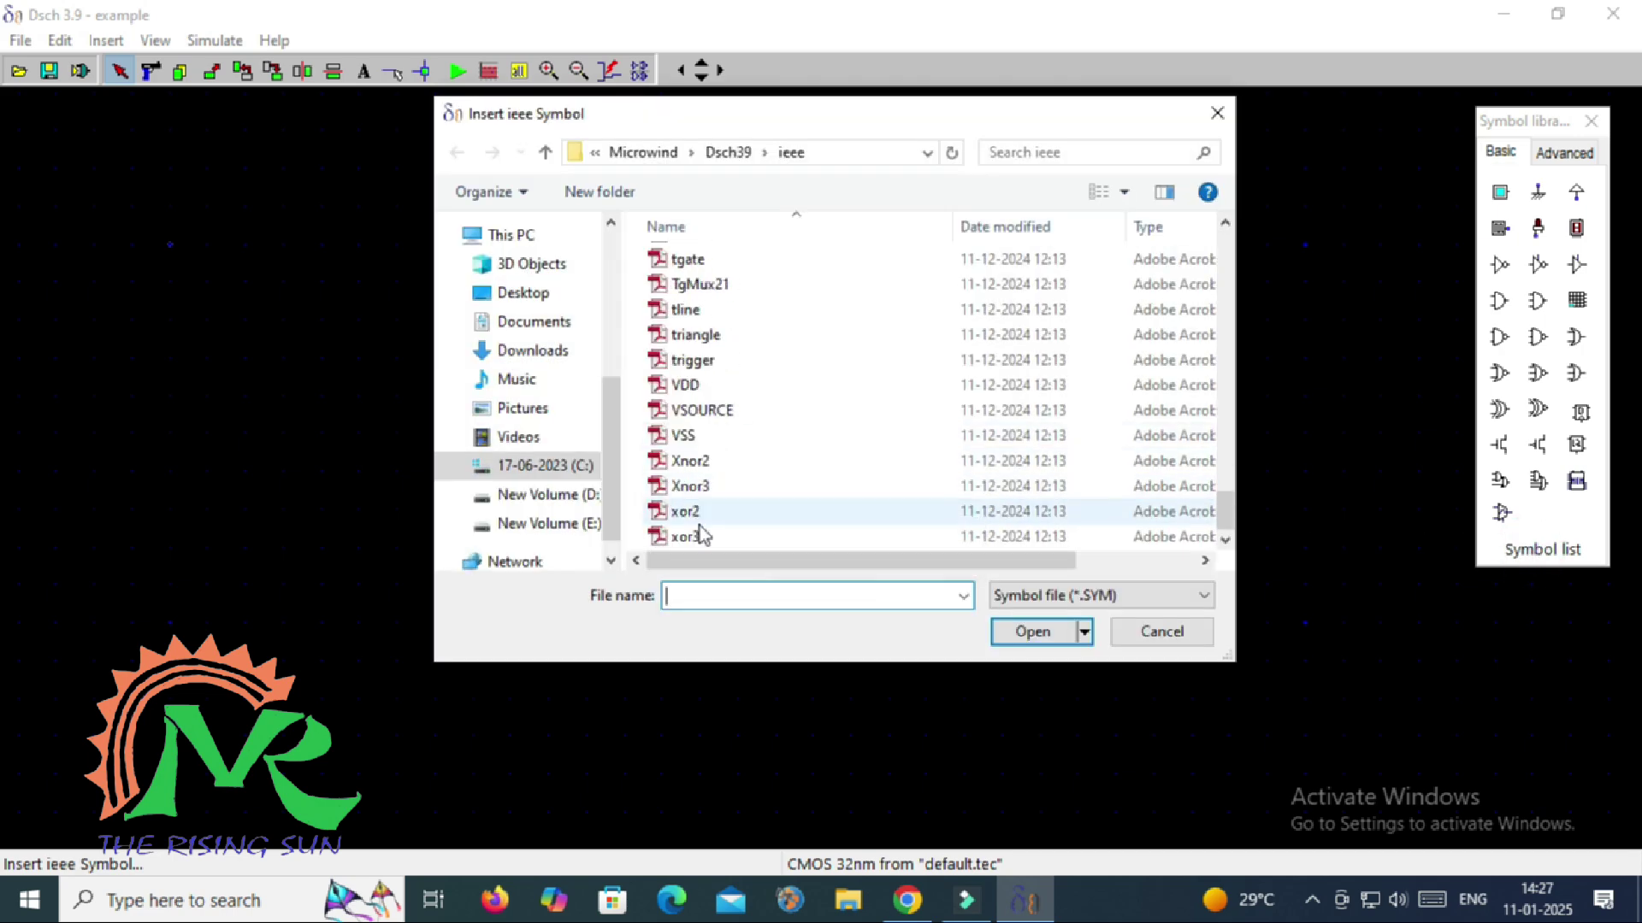
click(702, 536)
click(1017, 632)
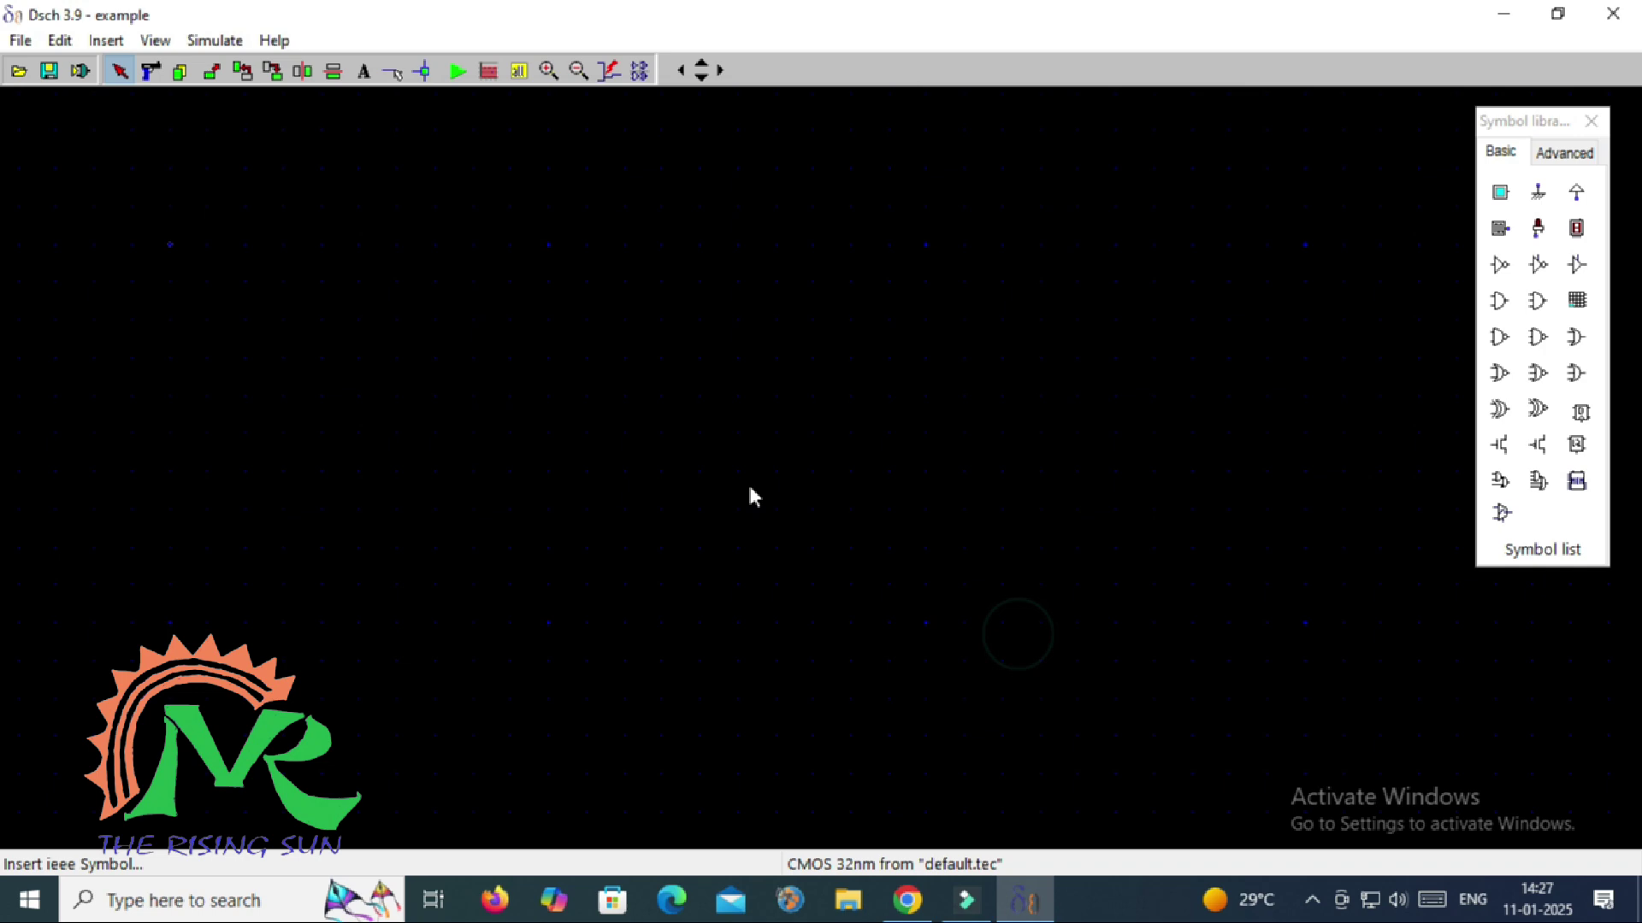
click(778, 394)
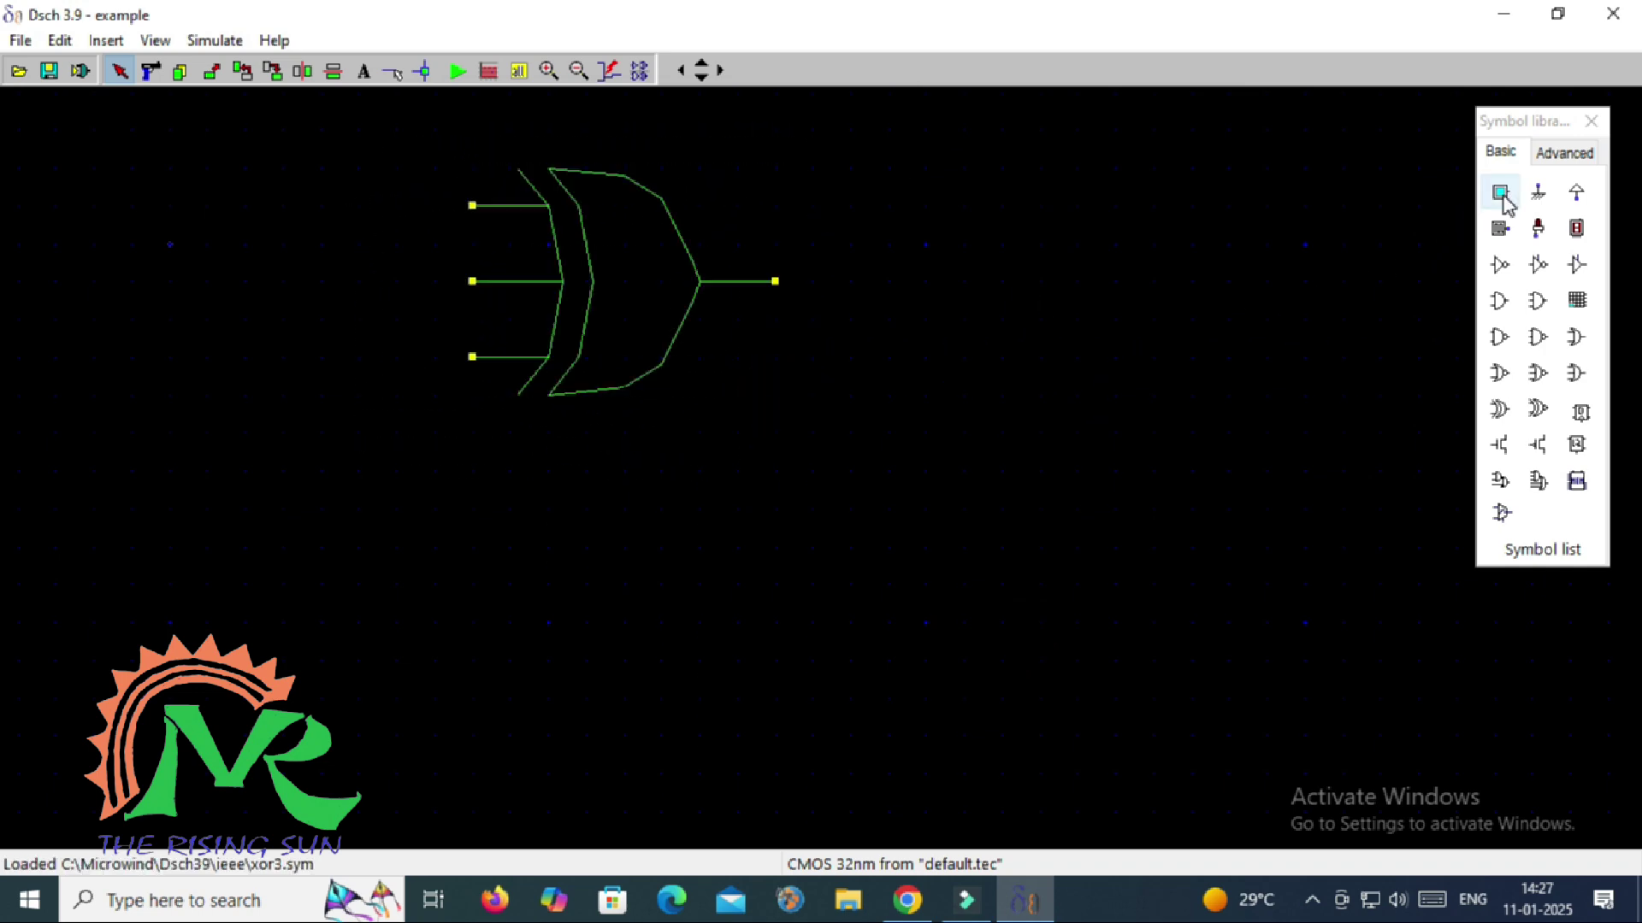
Turn on pin names, symbol title and name display for the xor3 gate
click(662, 312)
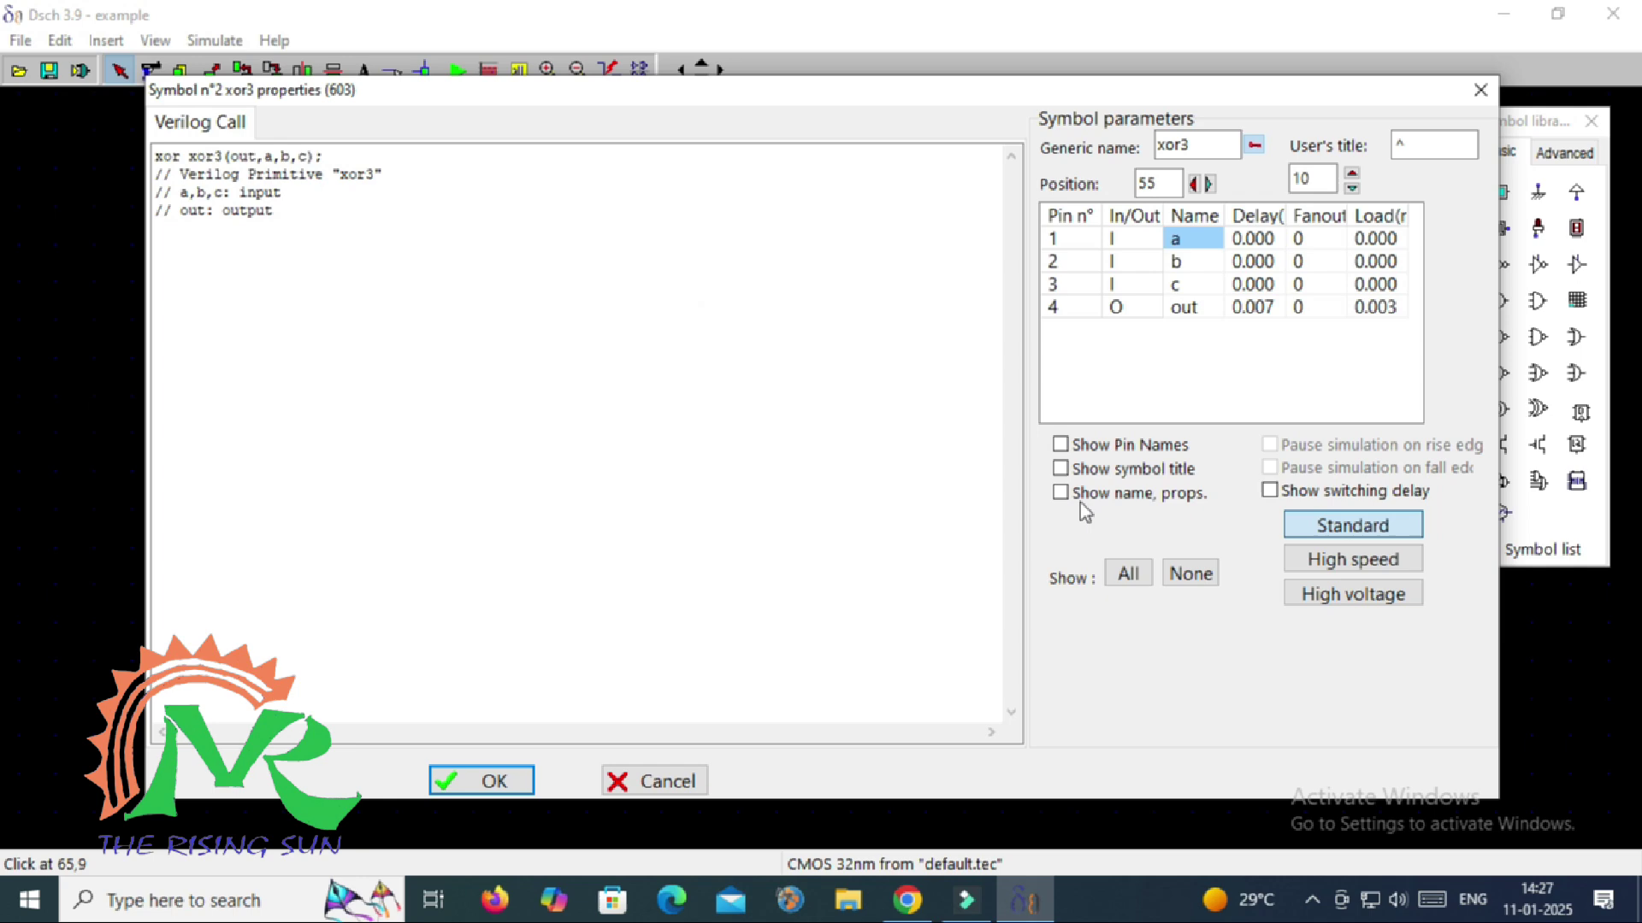
click(1059, 444)
click(1060, 469)
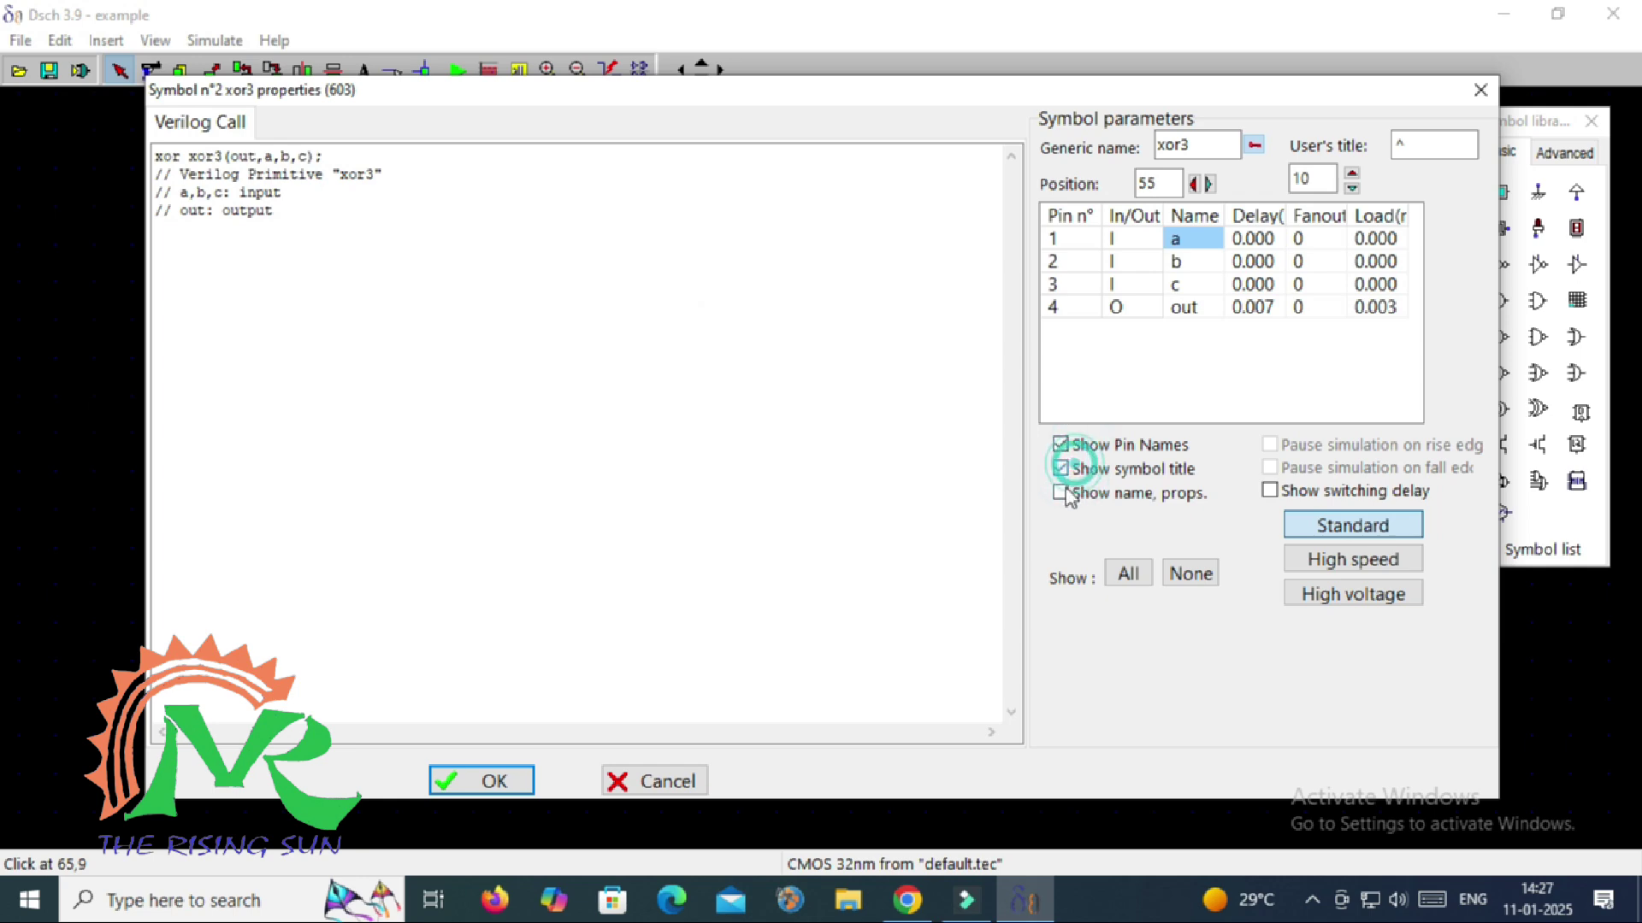
click(1060, 492)
click(509, 779)
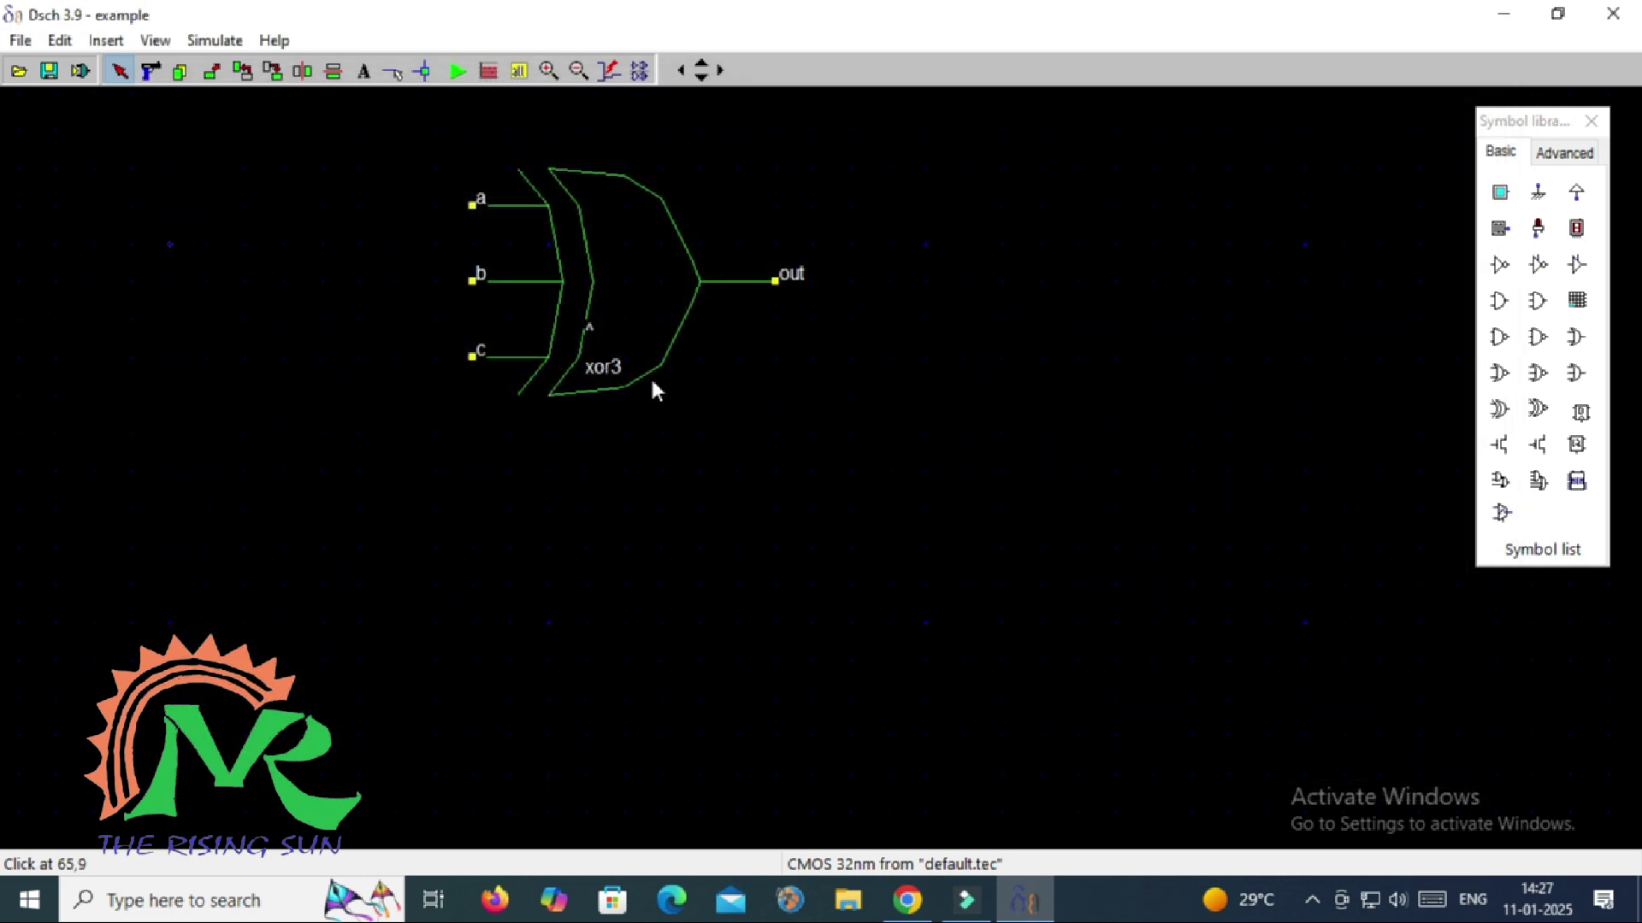
Place the input buttons at the left of the schematic, one below another
click(1500, 191)
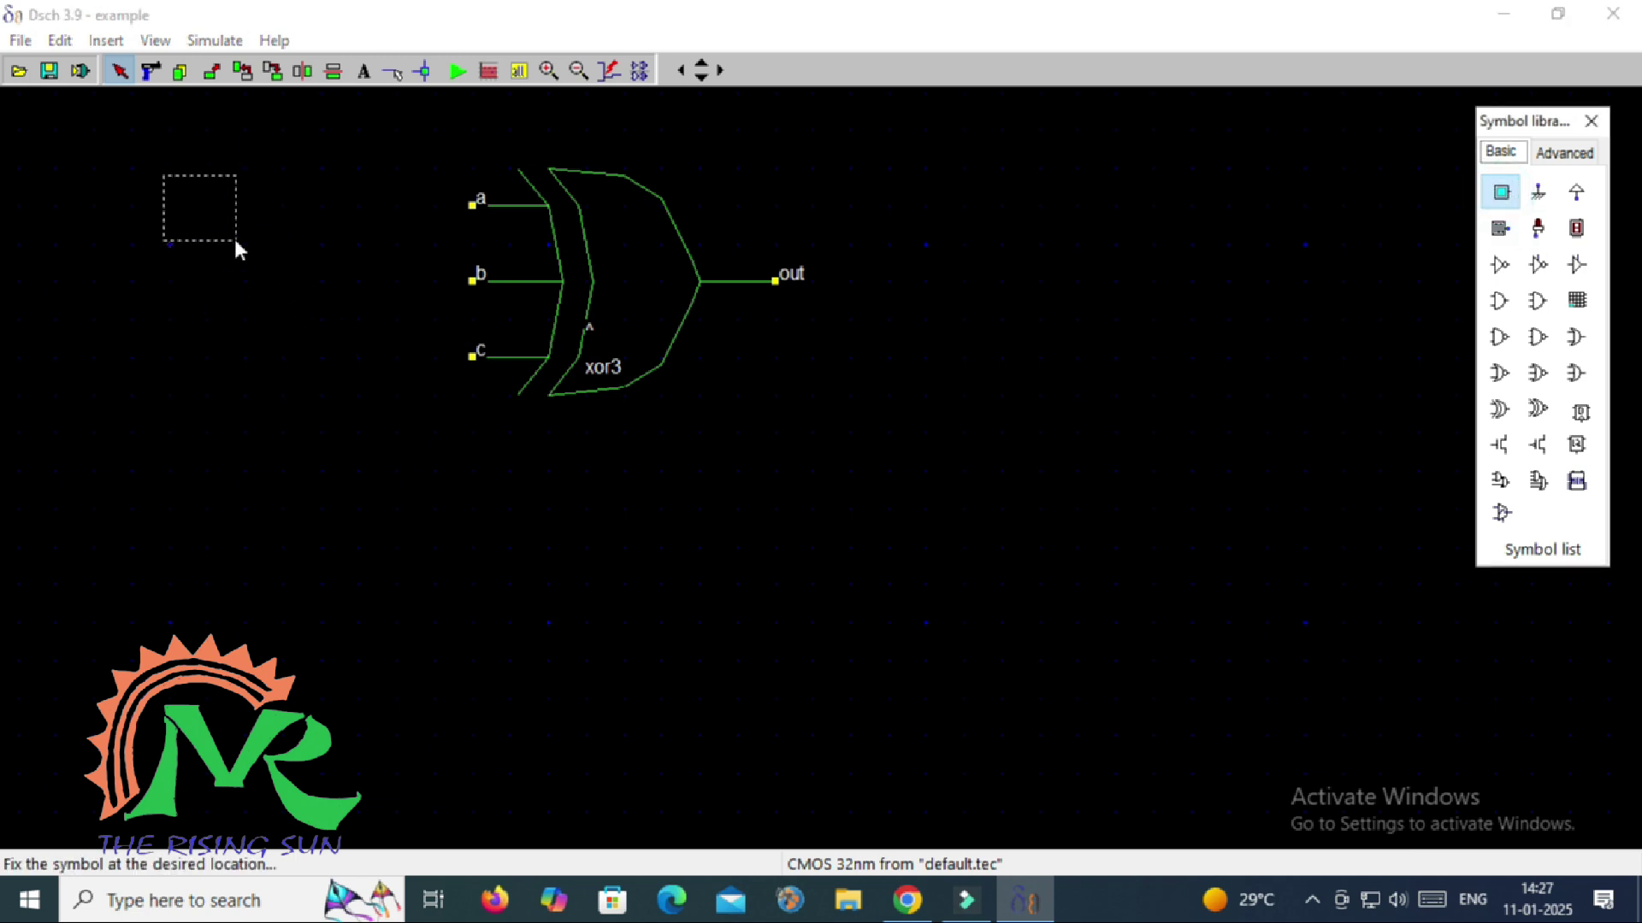
click(157, 247)
click(1500, 195)
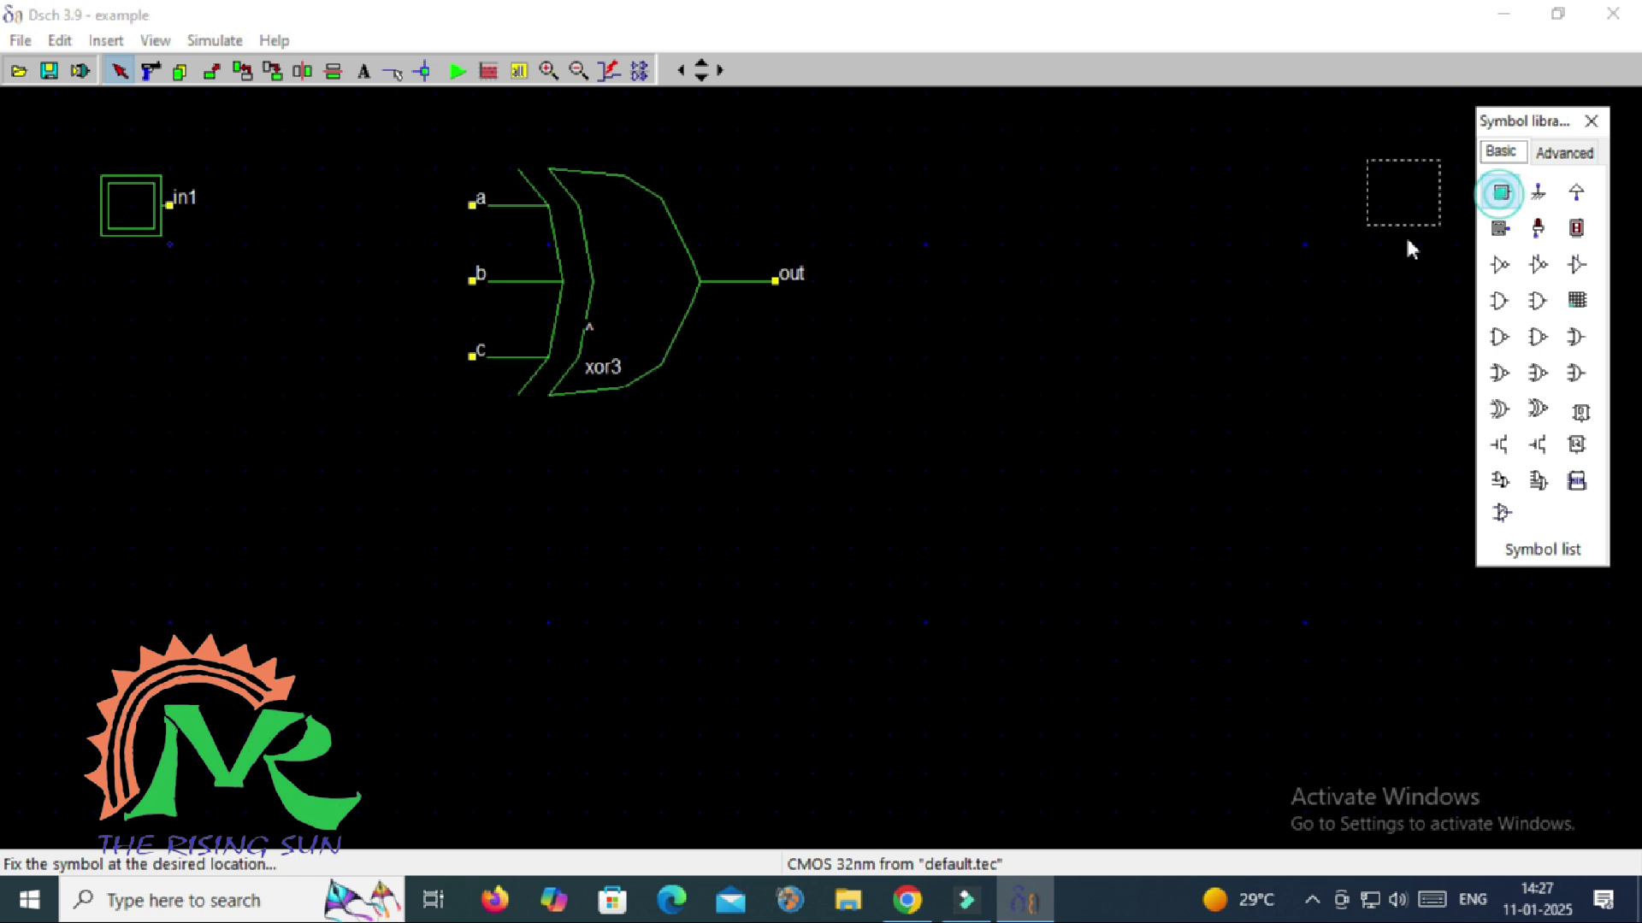
click(162, 309)
click(1501, 193)
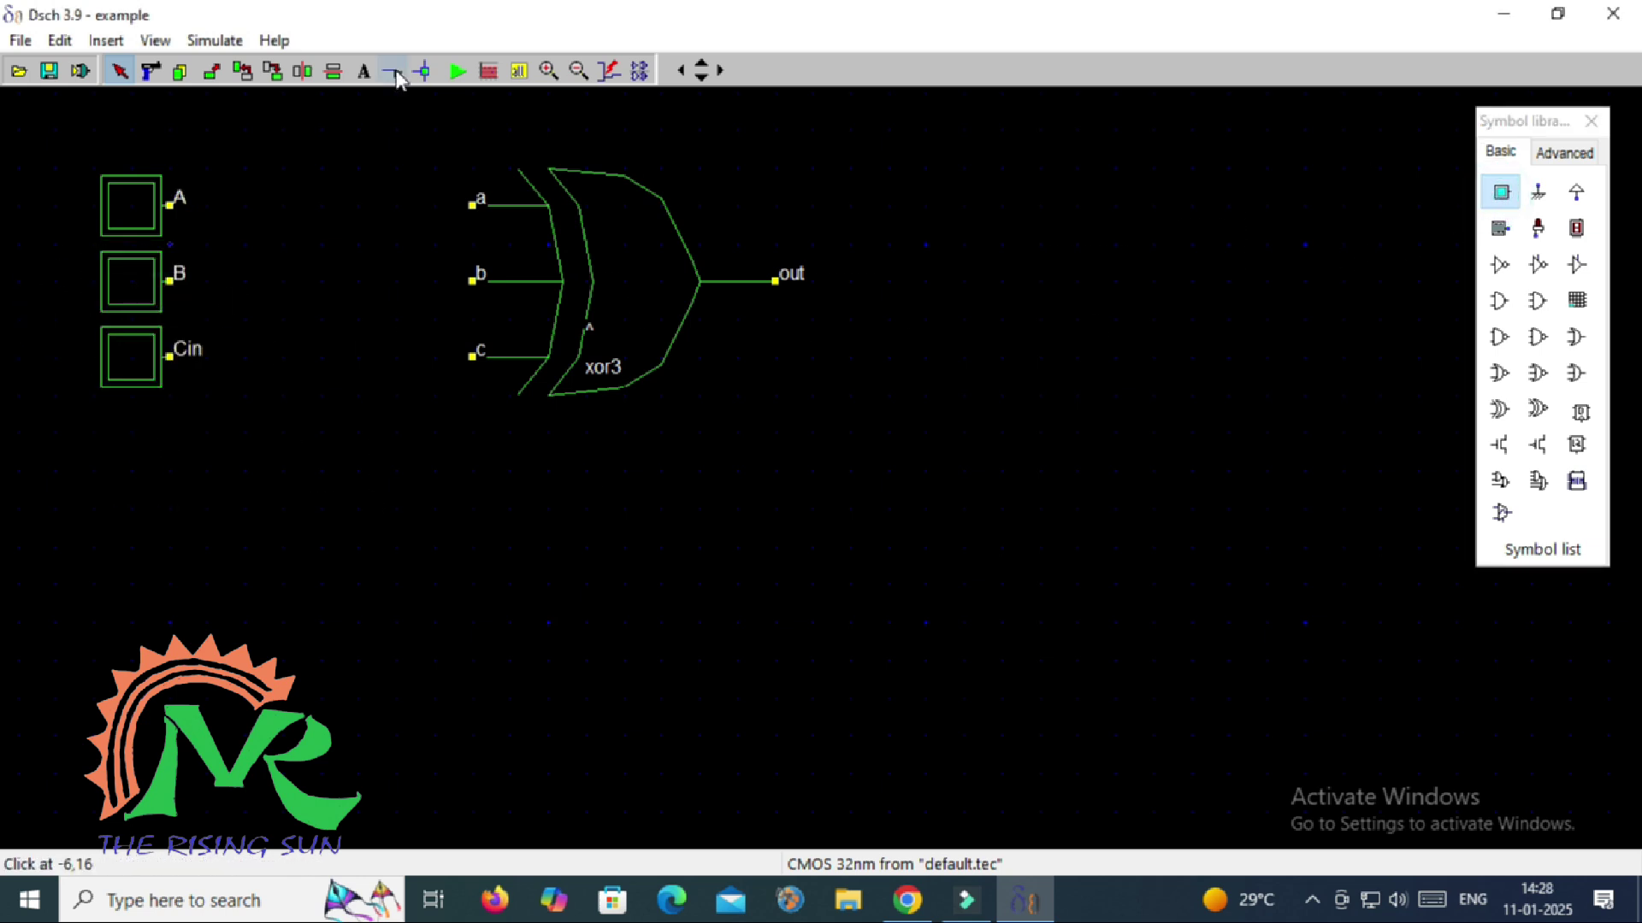
Wire inputs A, B and Cin to the xor3 a, b and c pins
click(393, 72)
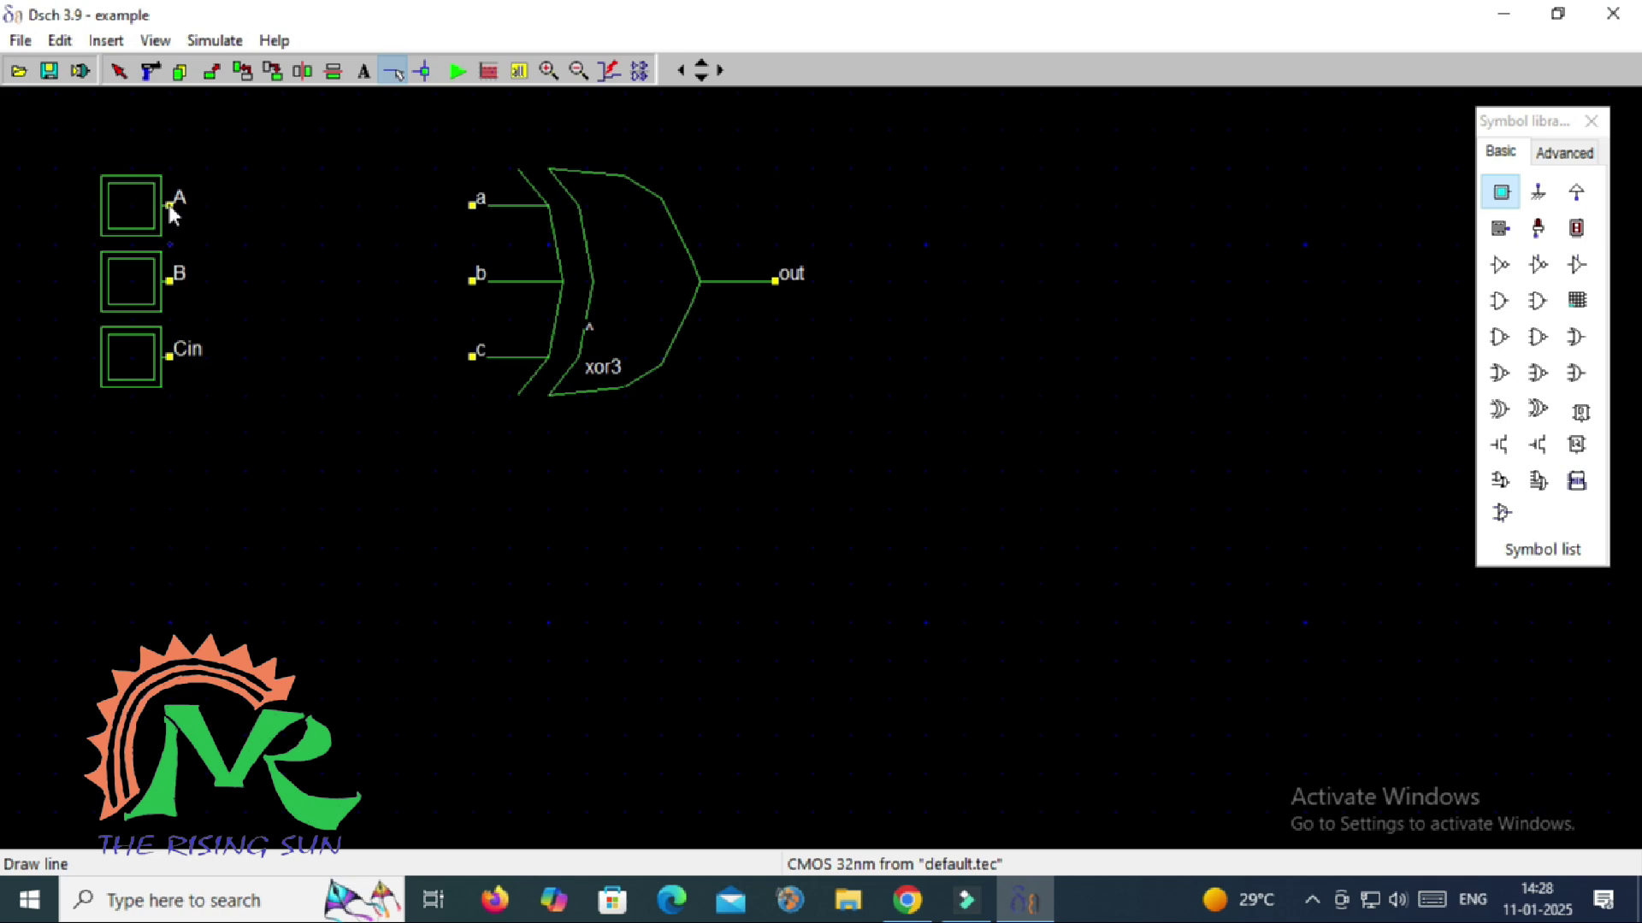
mouse_move(170, 206)
mouse_down()
mouse_move(484, 217)
mouse_move(472, 207)
mouse_up()
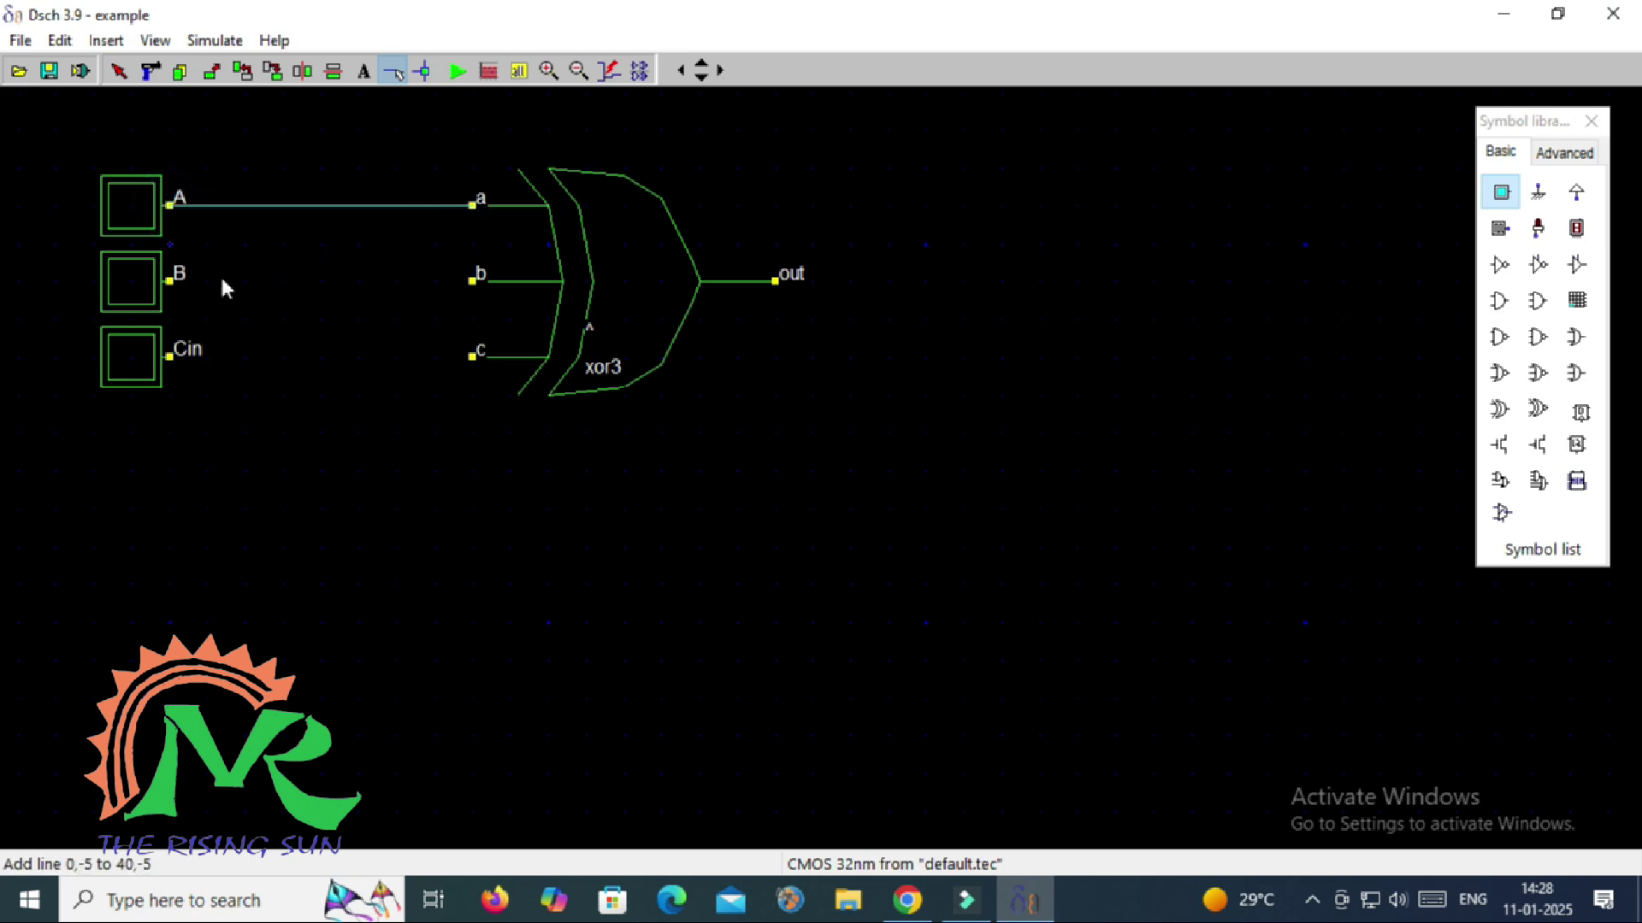
drag(170, 282, 472, 281)
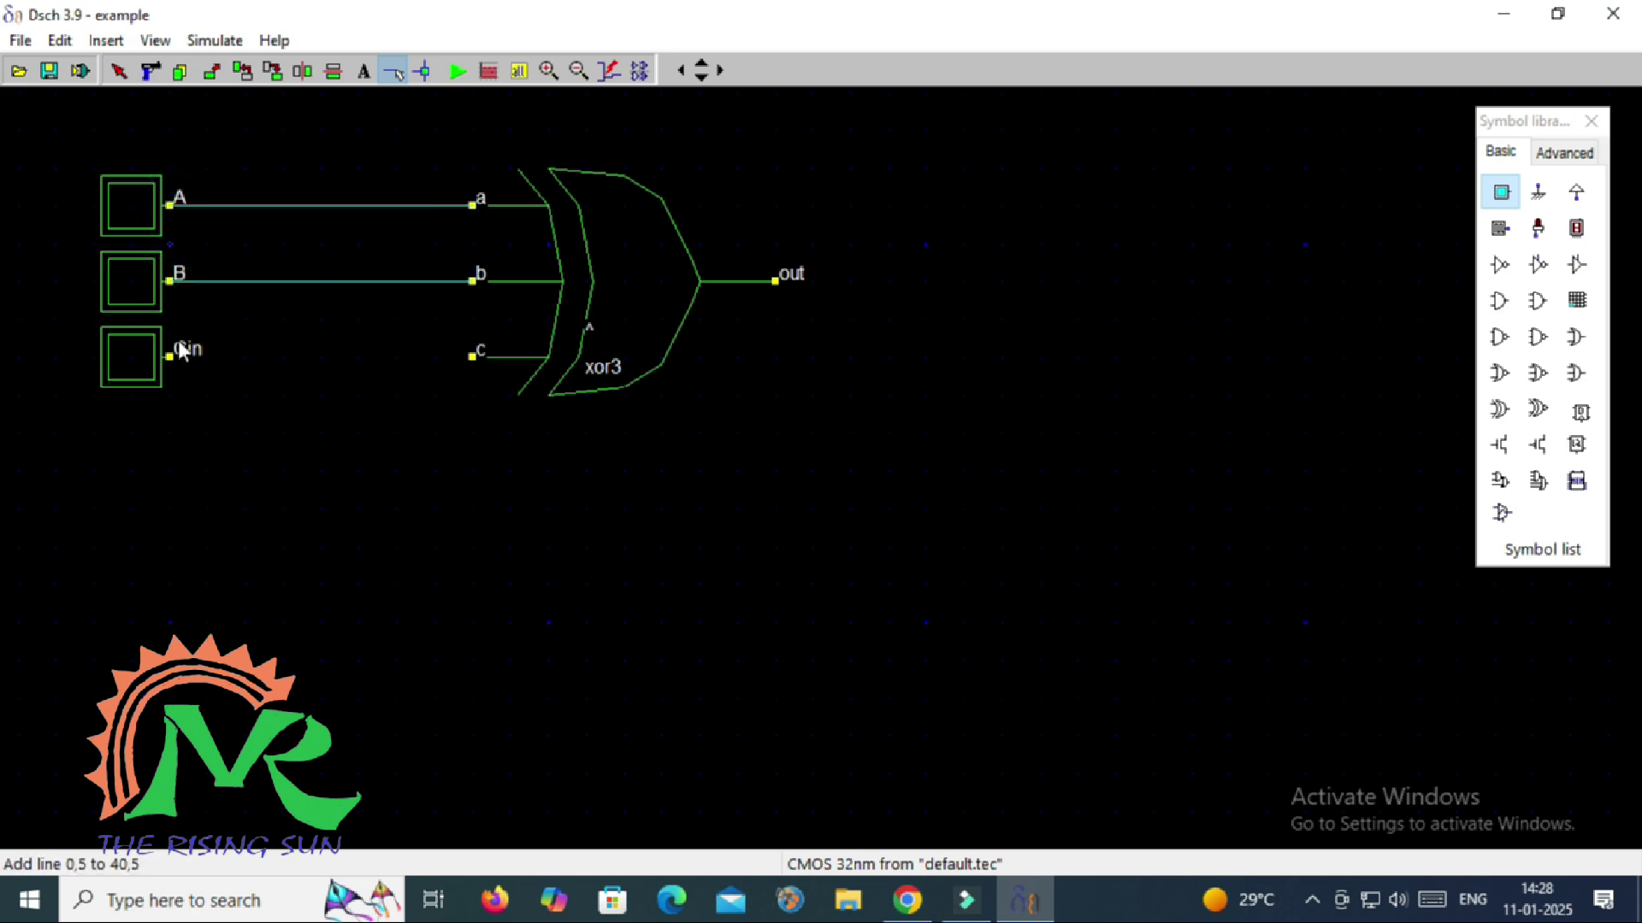
drag(170, 358, 472, 358)
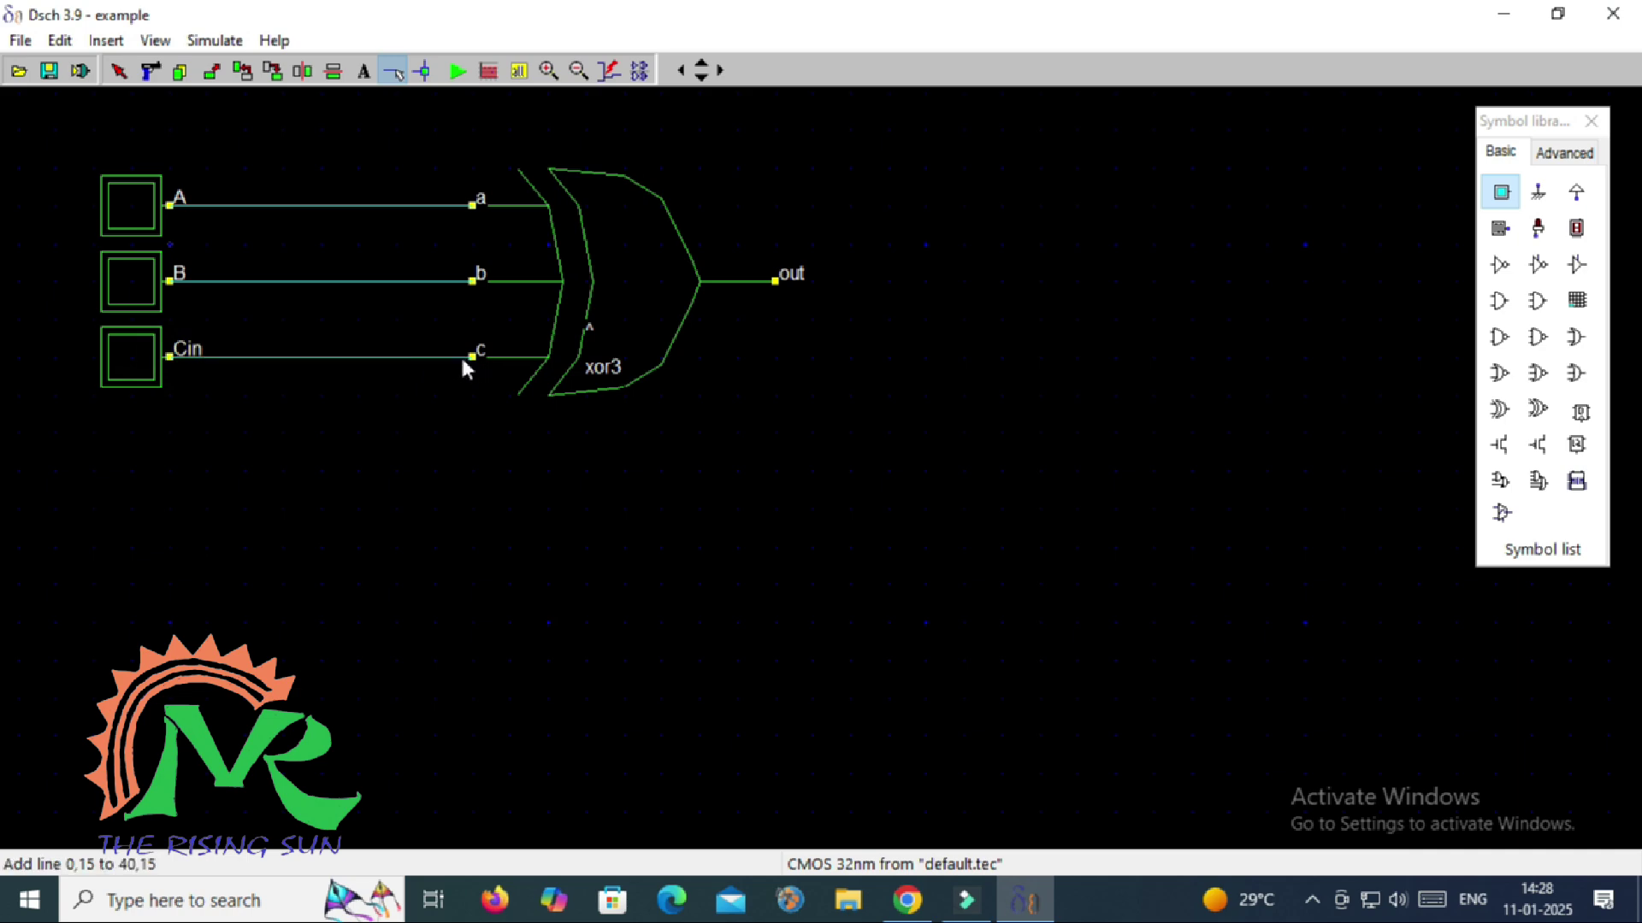
Place a light right of the xor3 gate and wire the gate output to it
click(1538, 228)
click(988, 280)
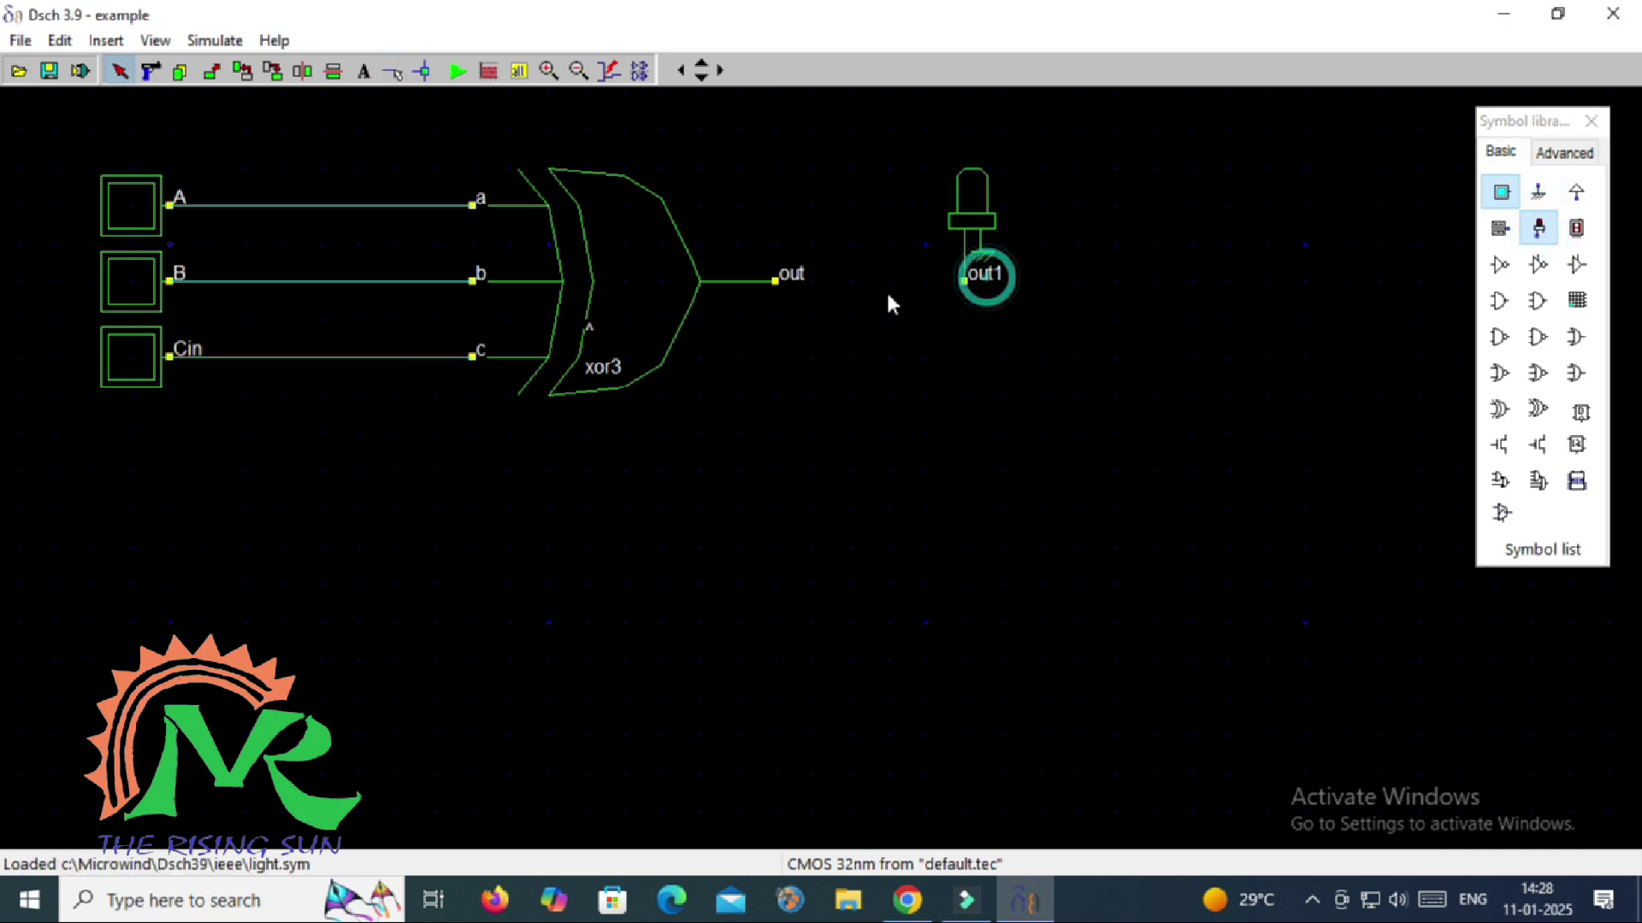
click(394, 73)
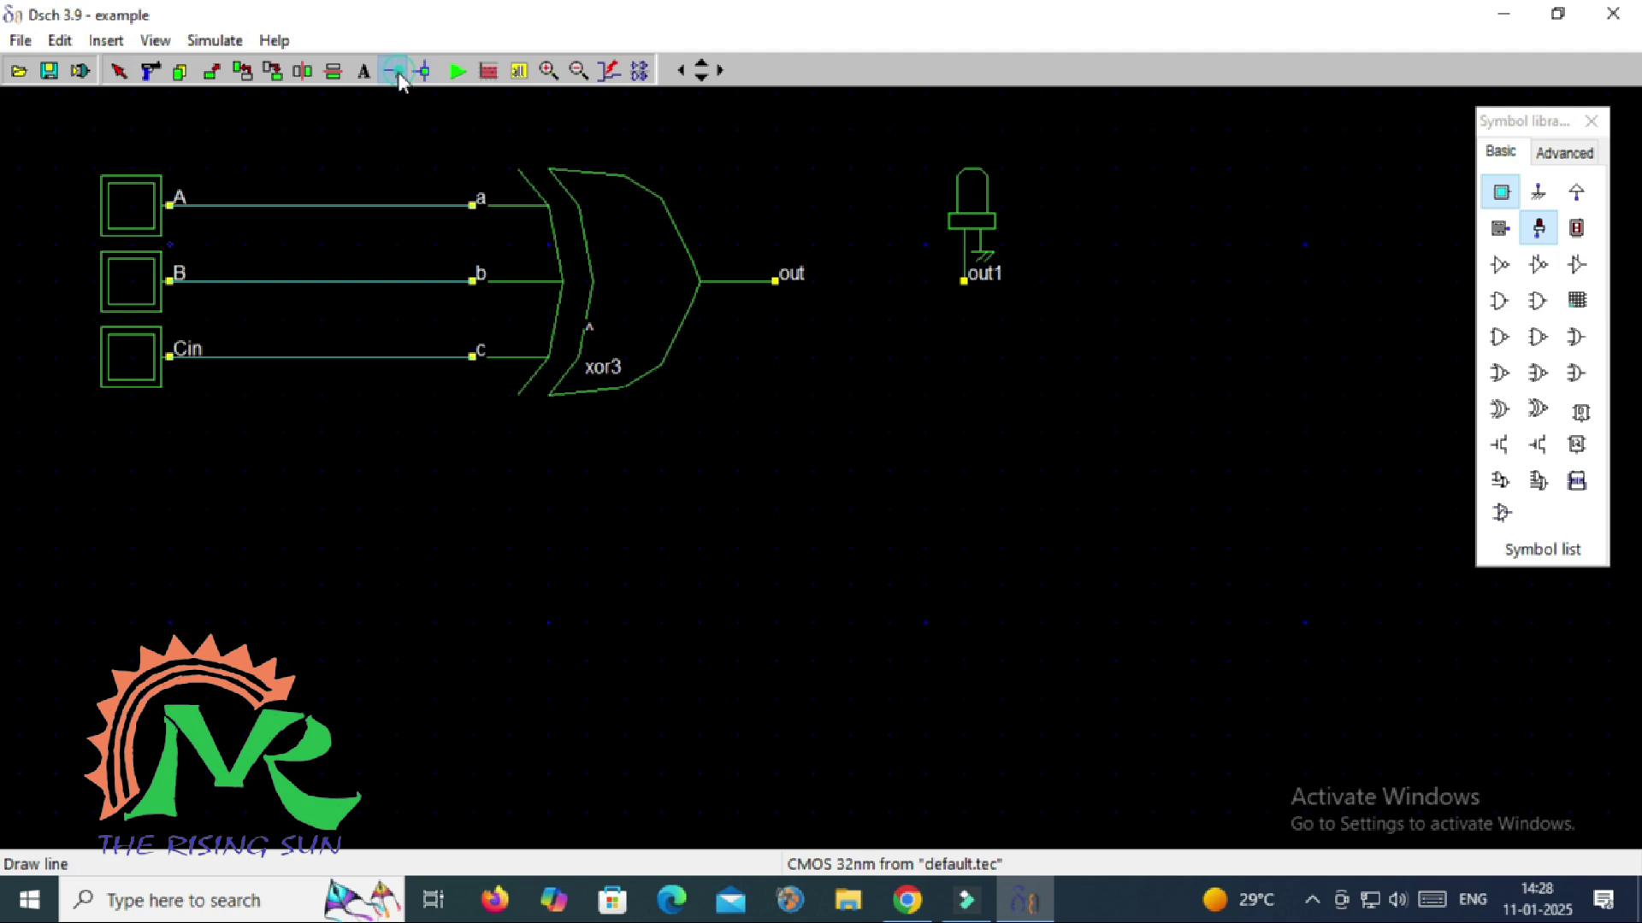
drag(774, 280, 964, 280)
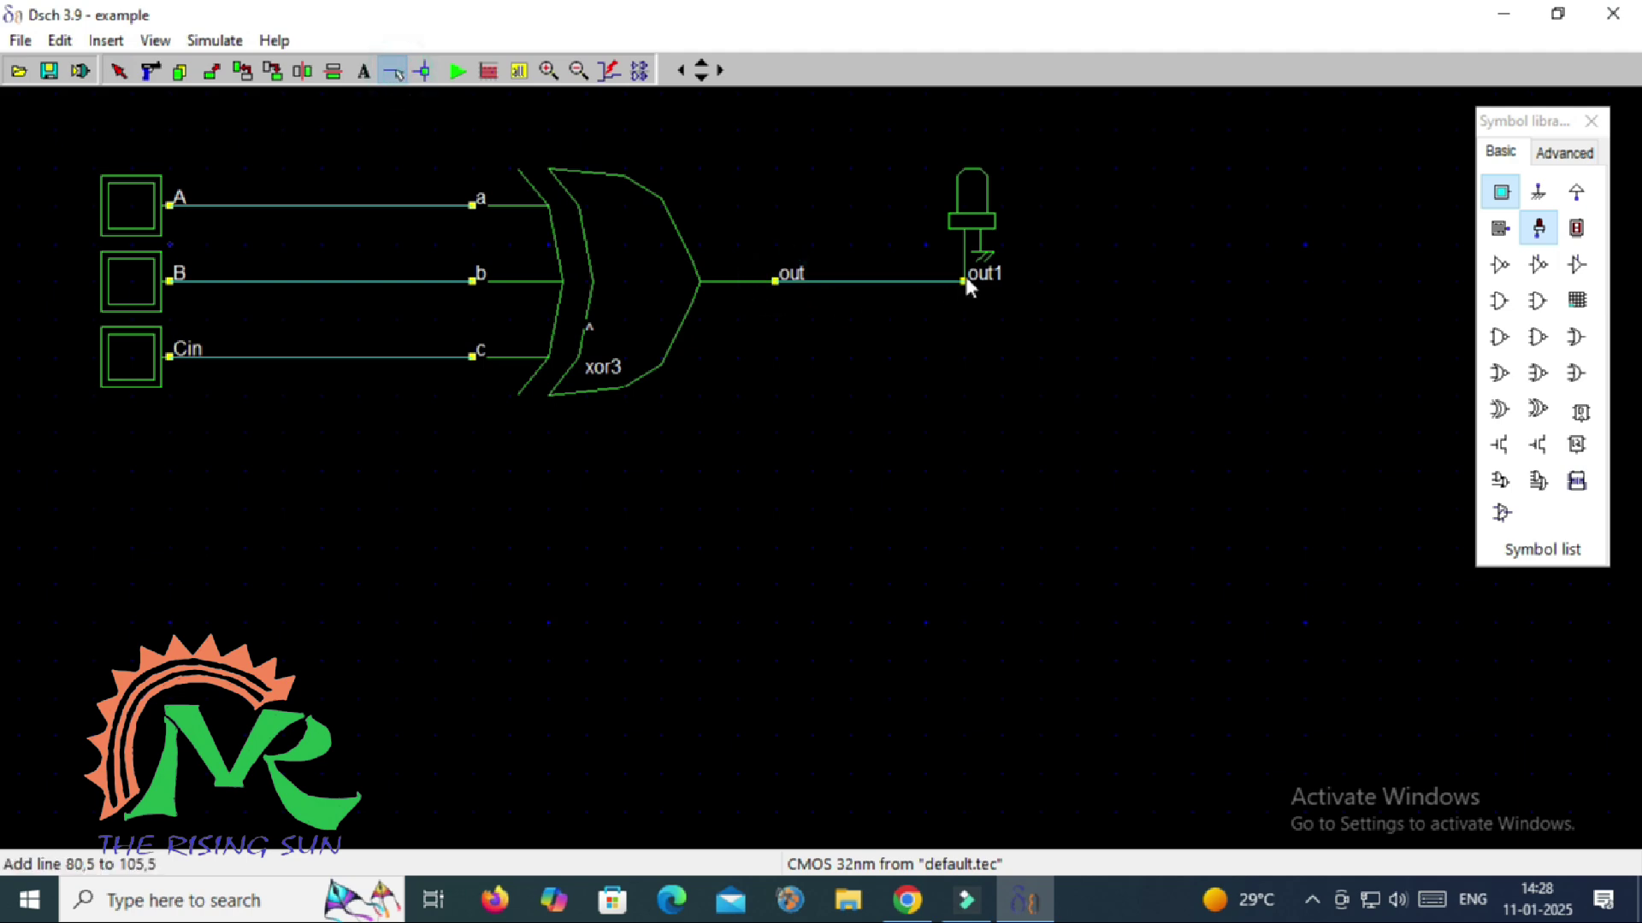
Rename the light from out1 to SUM
double_click(966, 216)
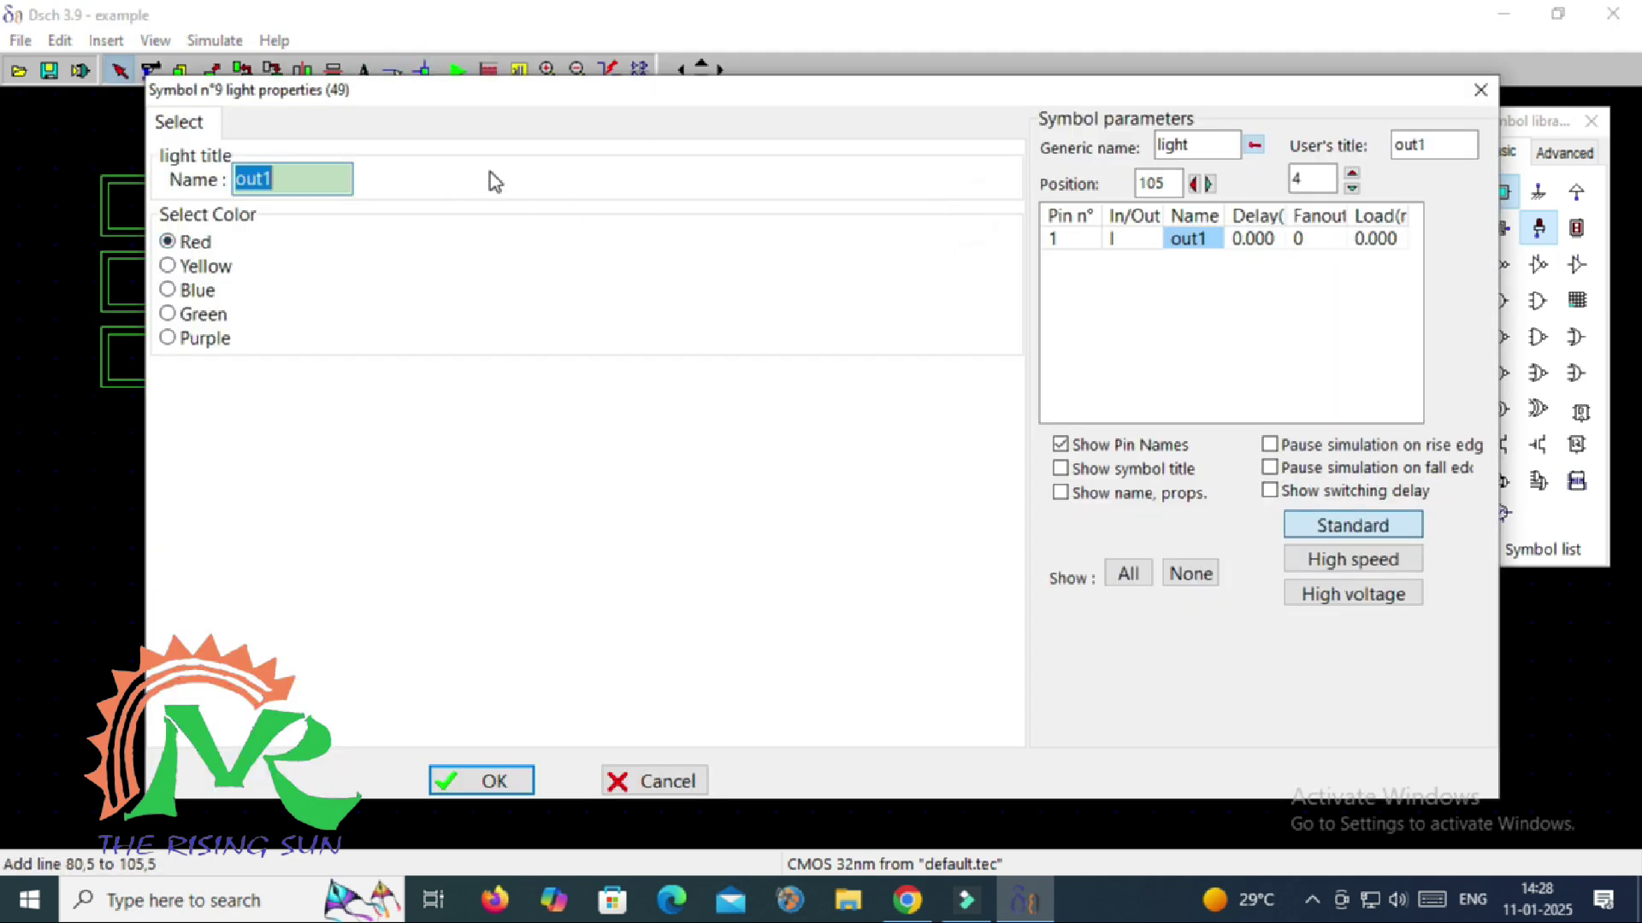
text(SUM)
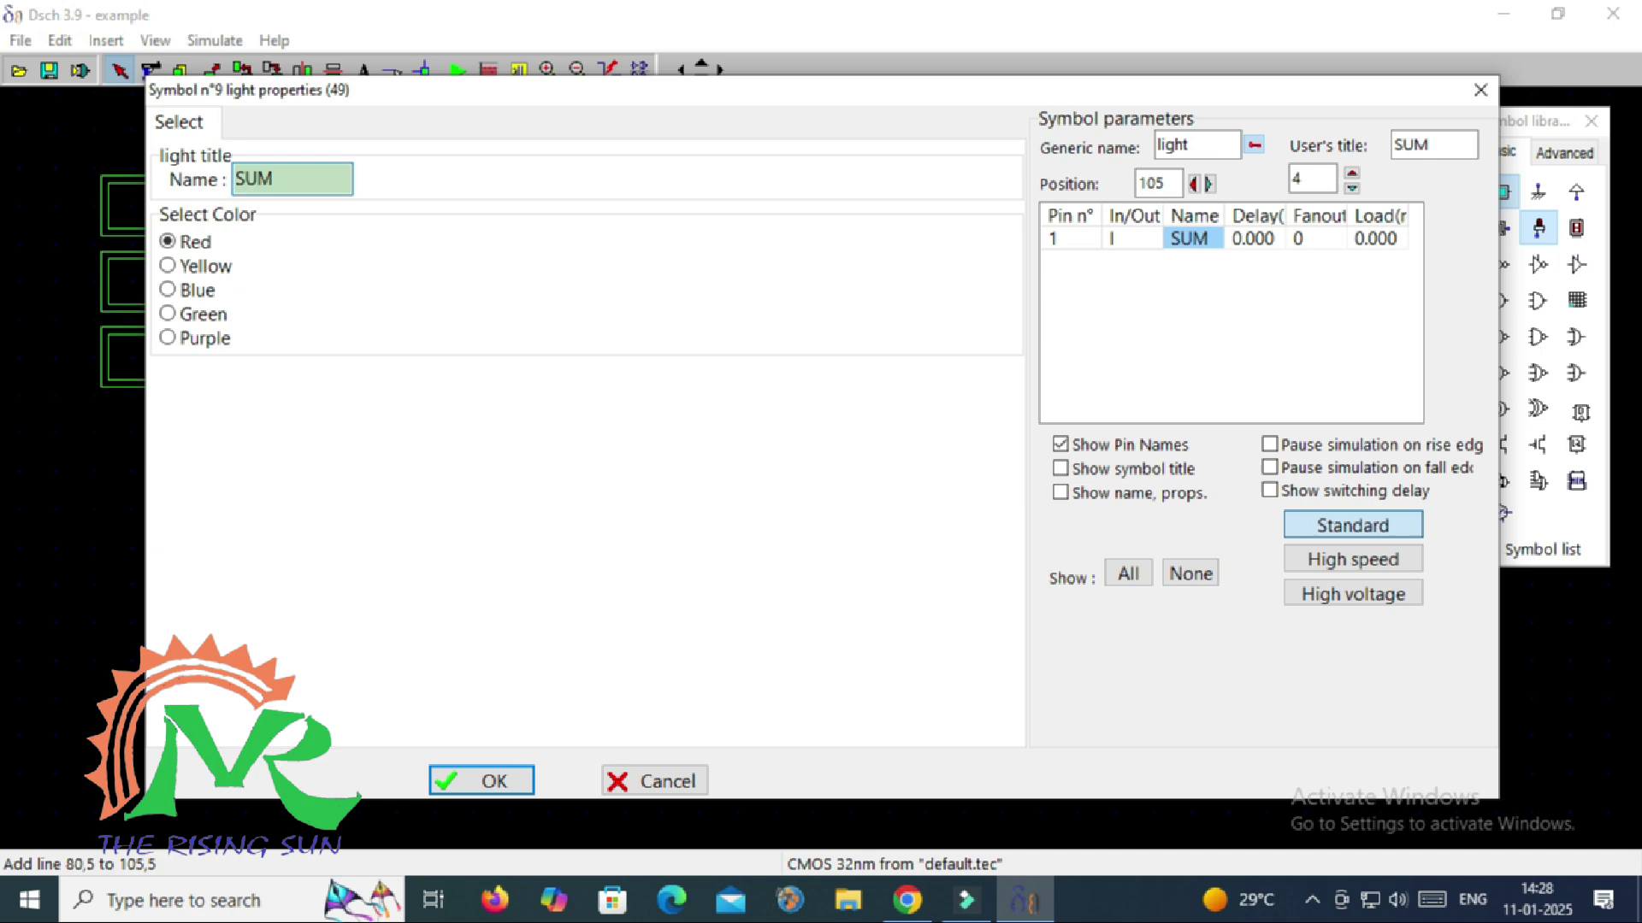
click(483, 781)
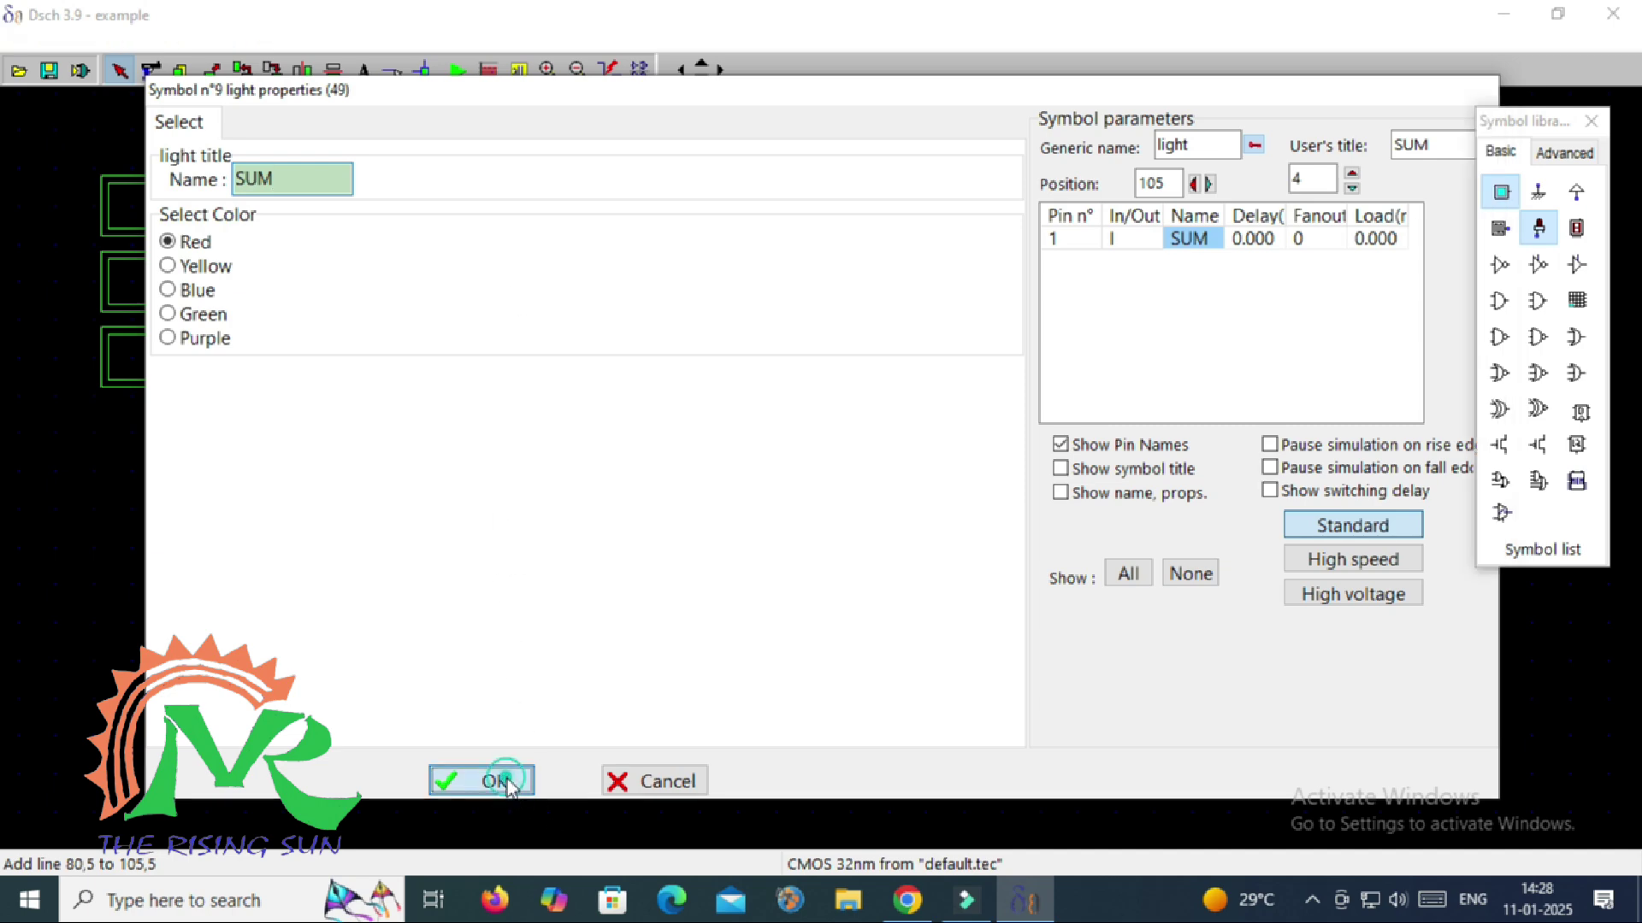
click(897, 492)
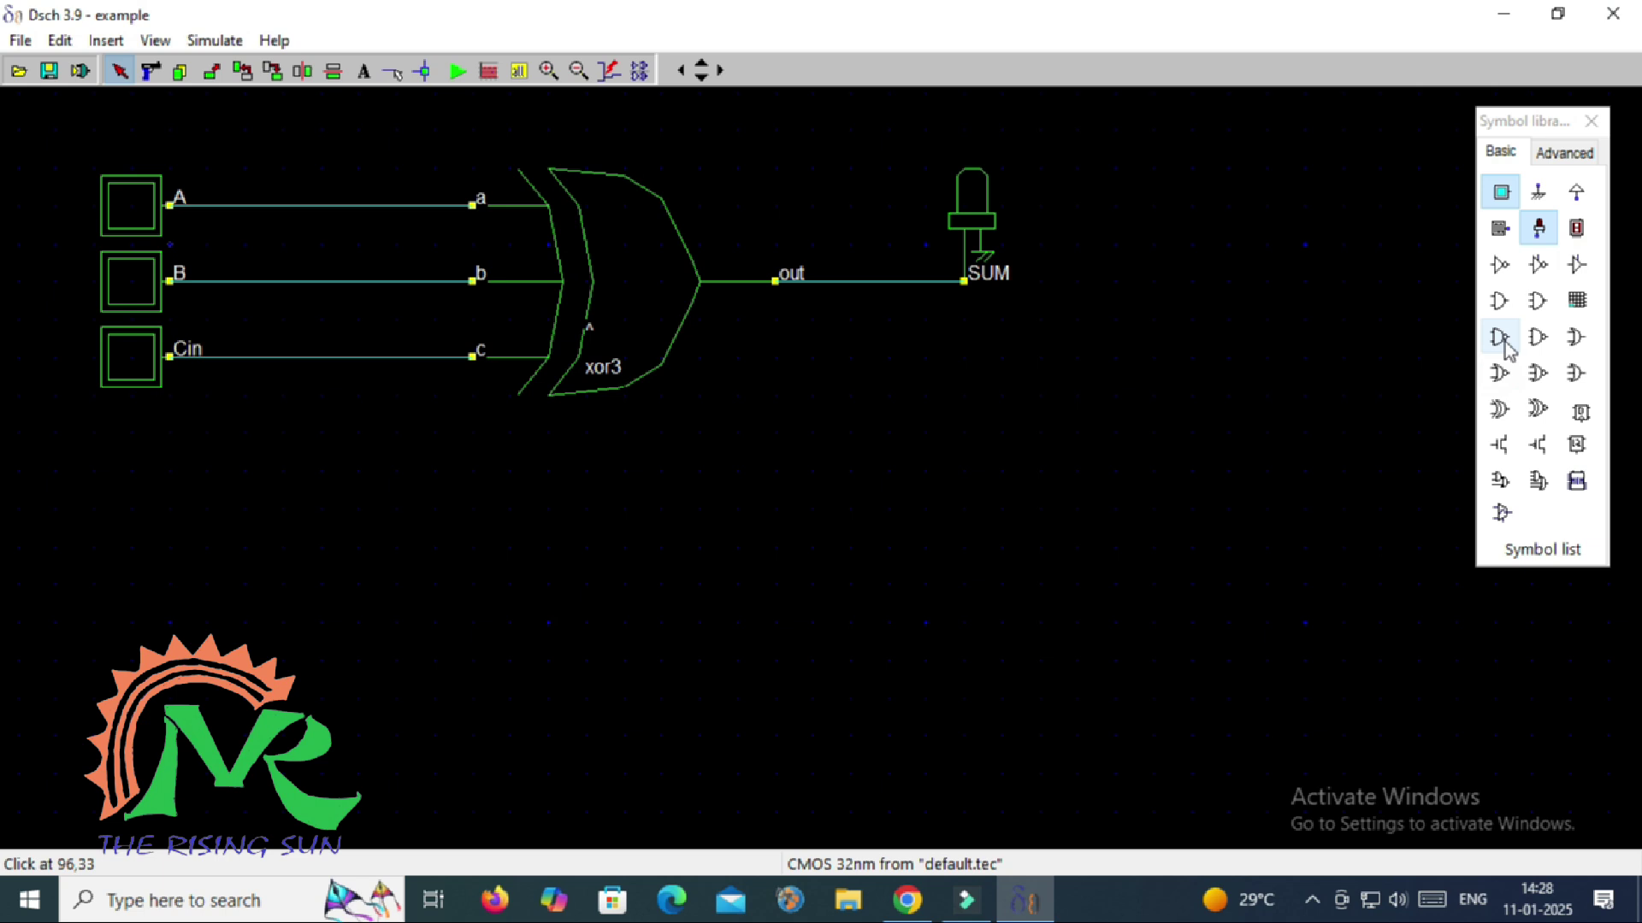
Zoom out and place three AND gates stacked below the xor3 gate
click(1500, 302)
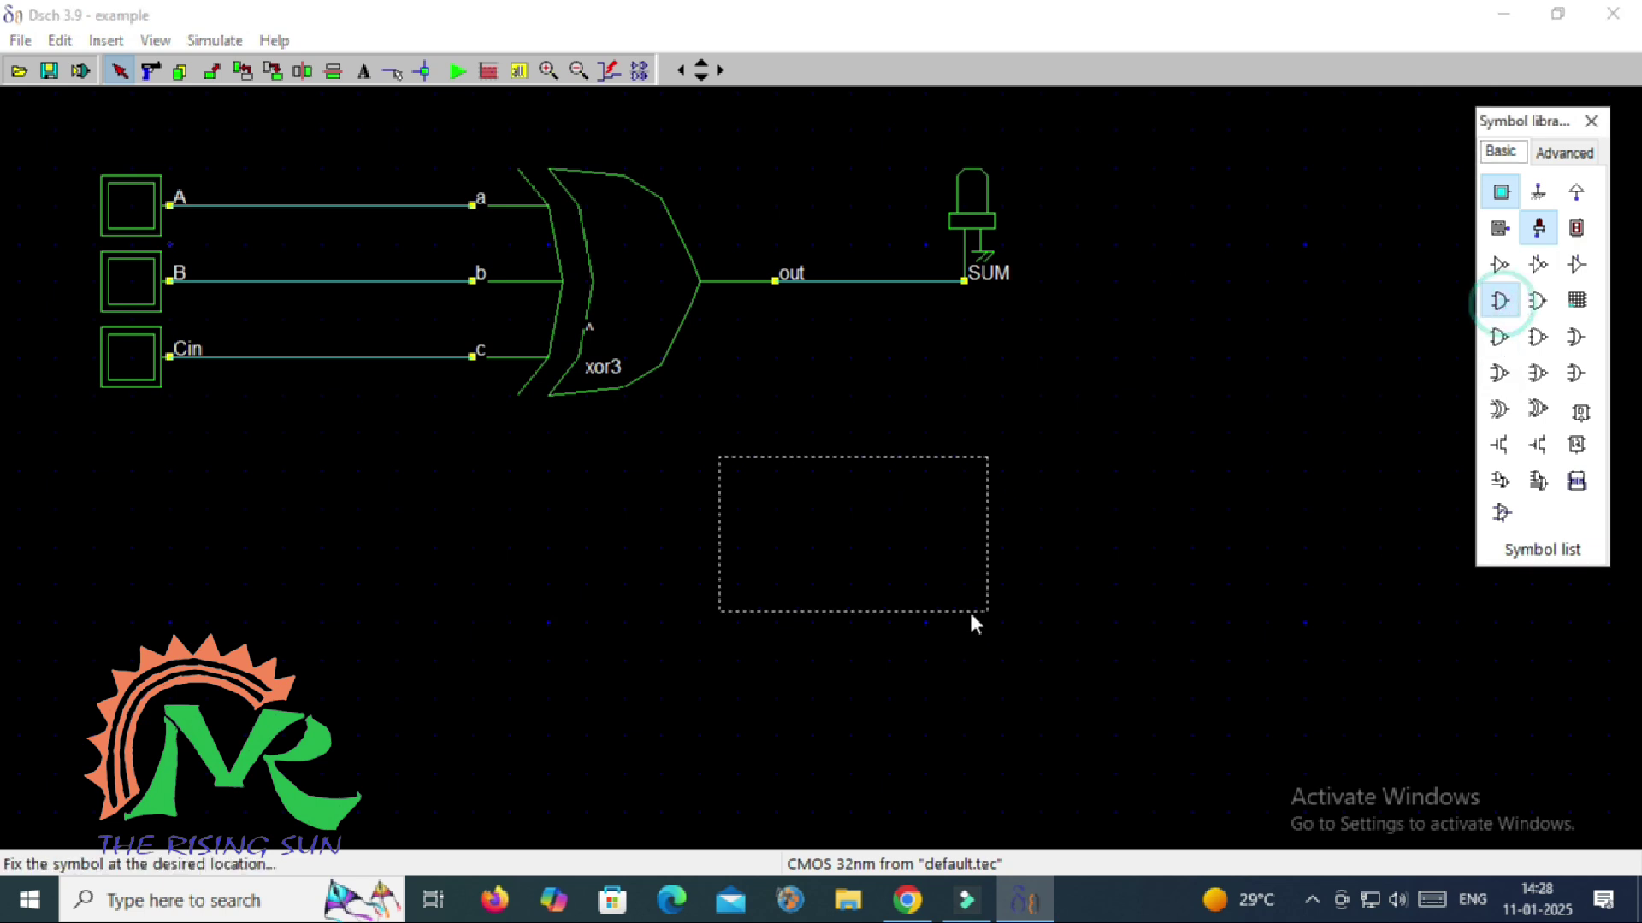
click(719, 587)
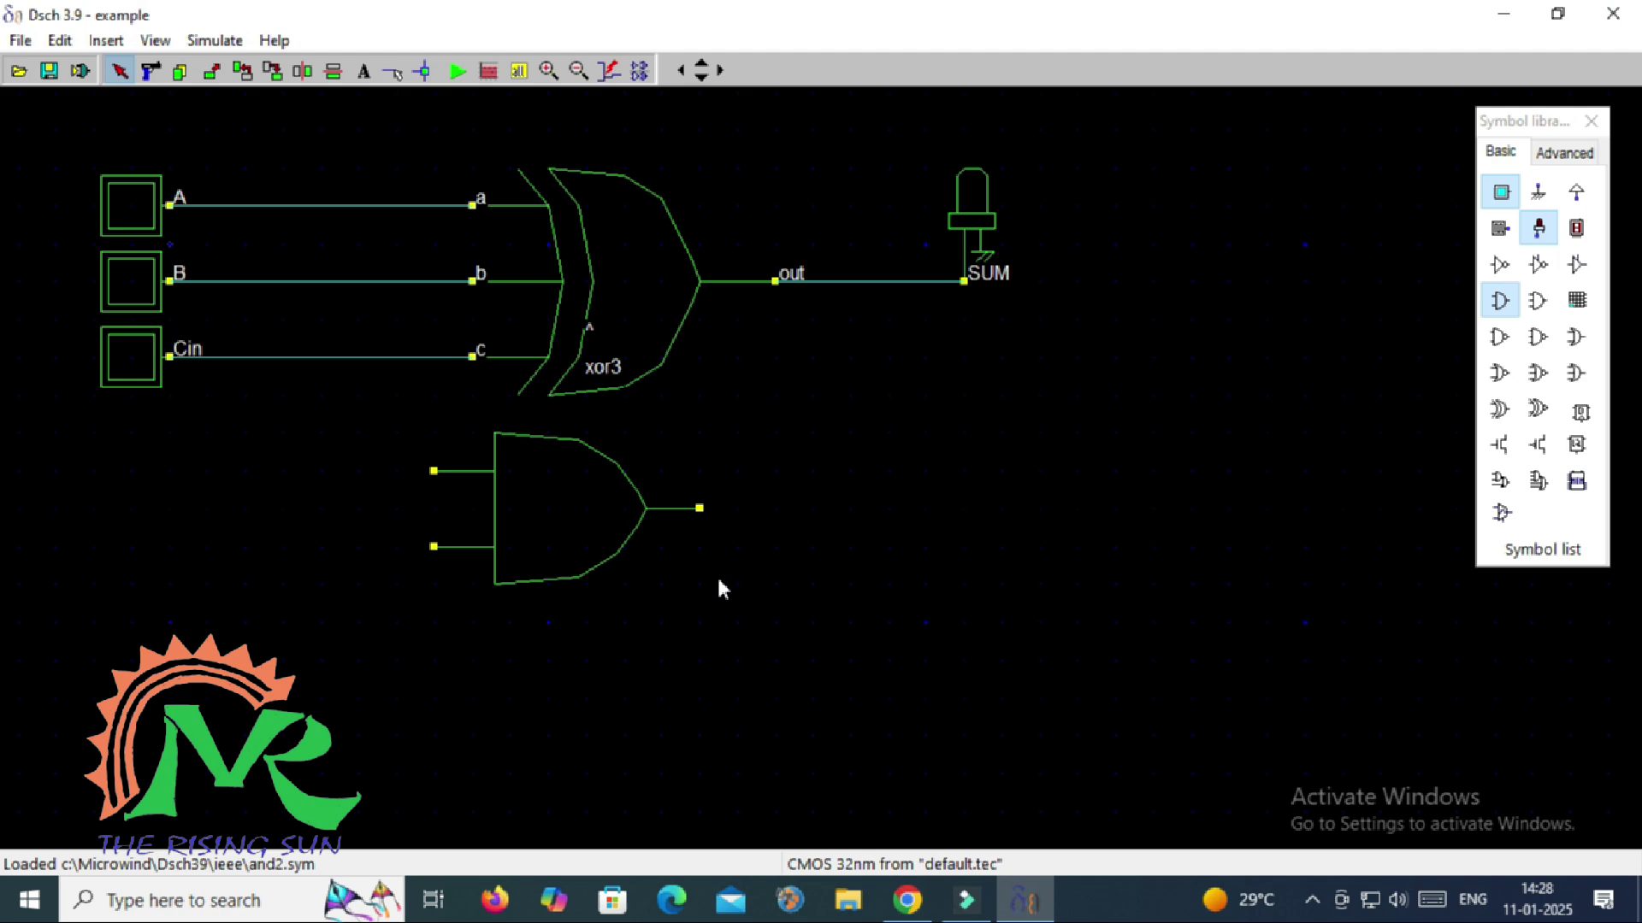
click(578, 70)
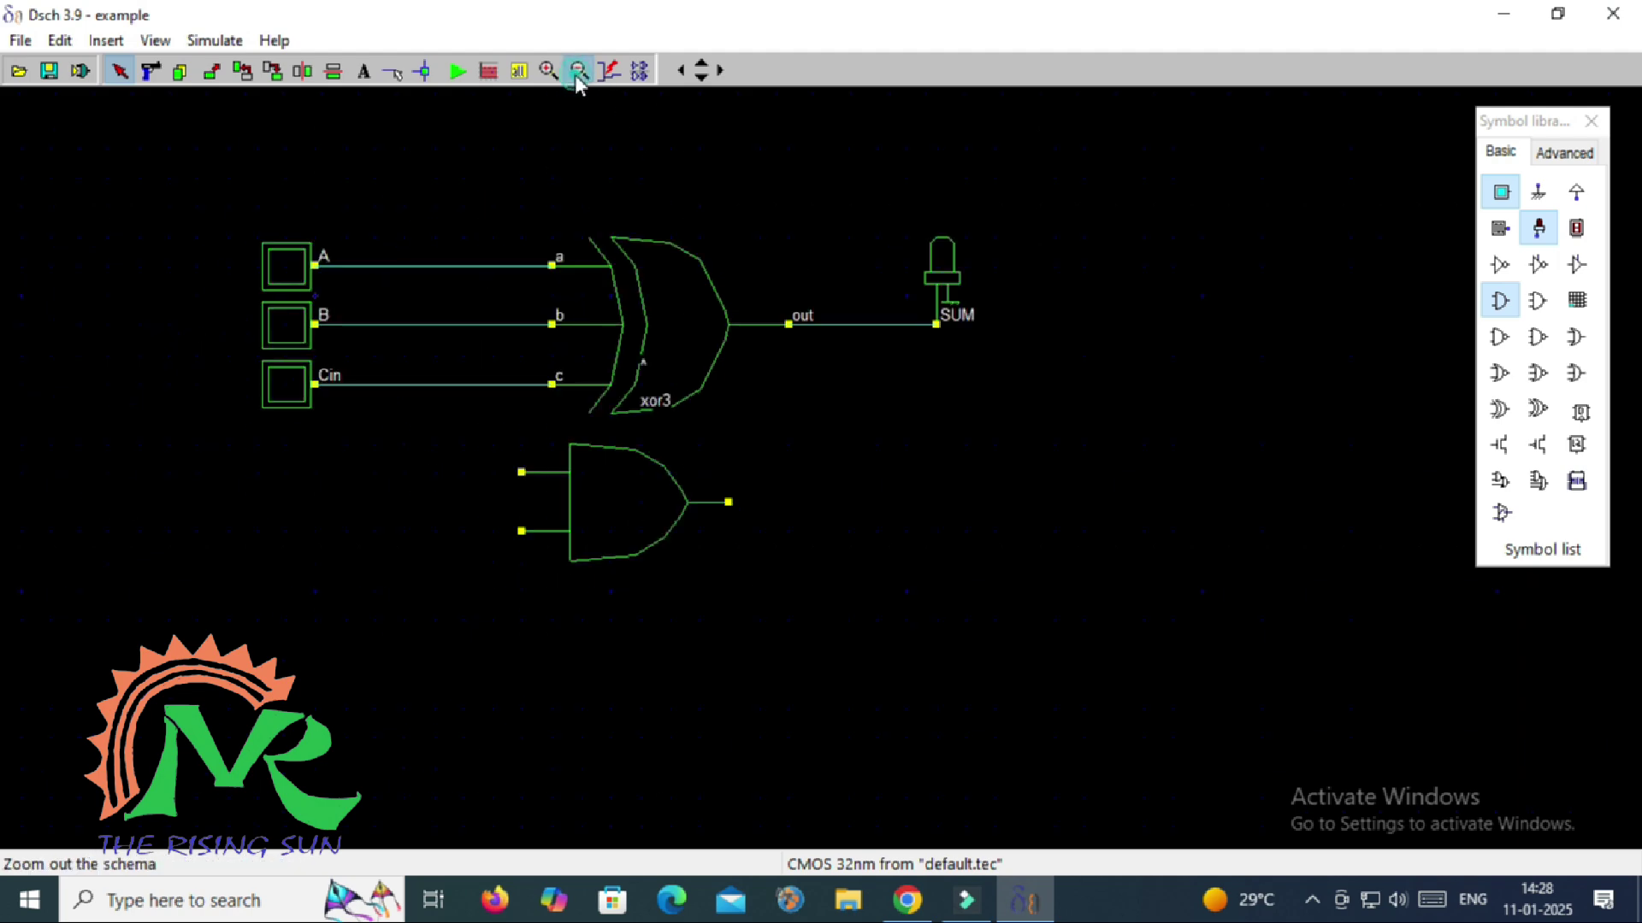
click(578, 70)
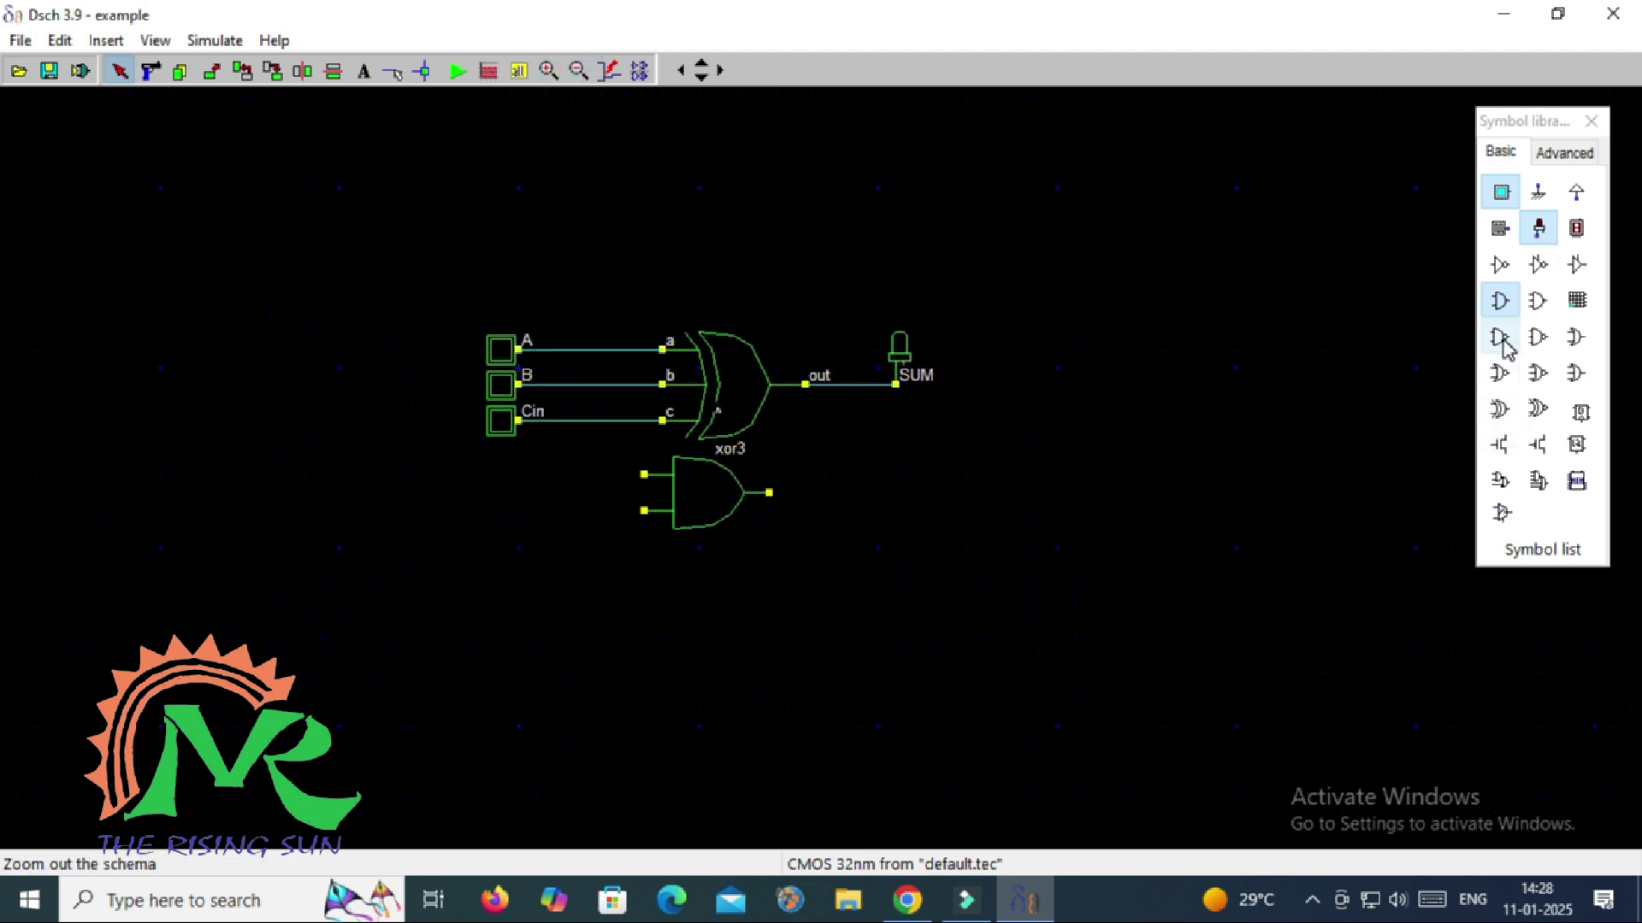
click(1501, 300)
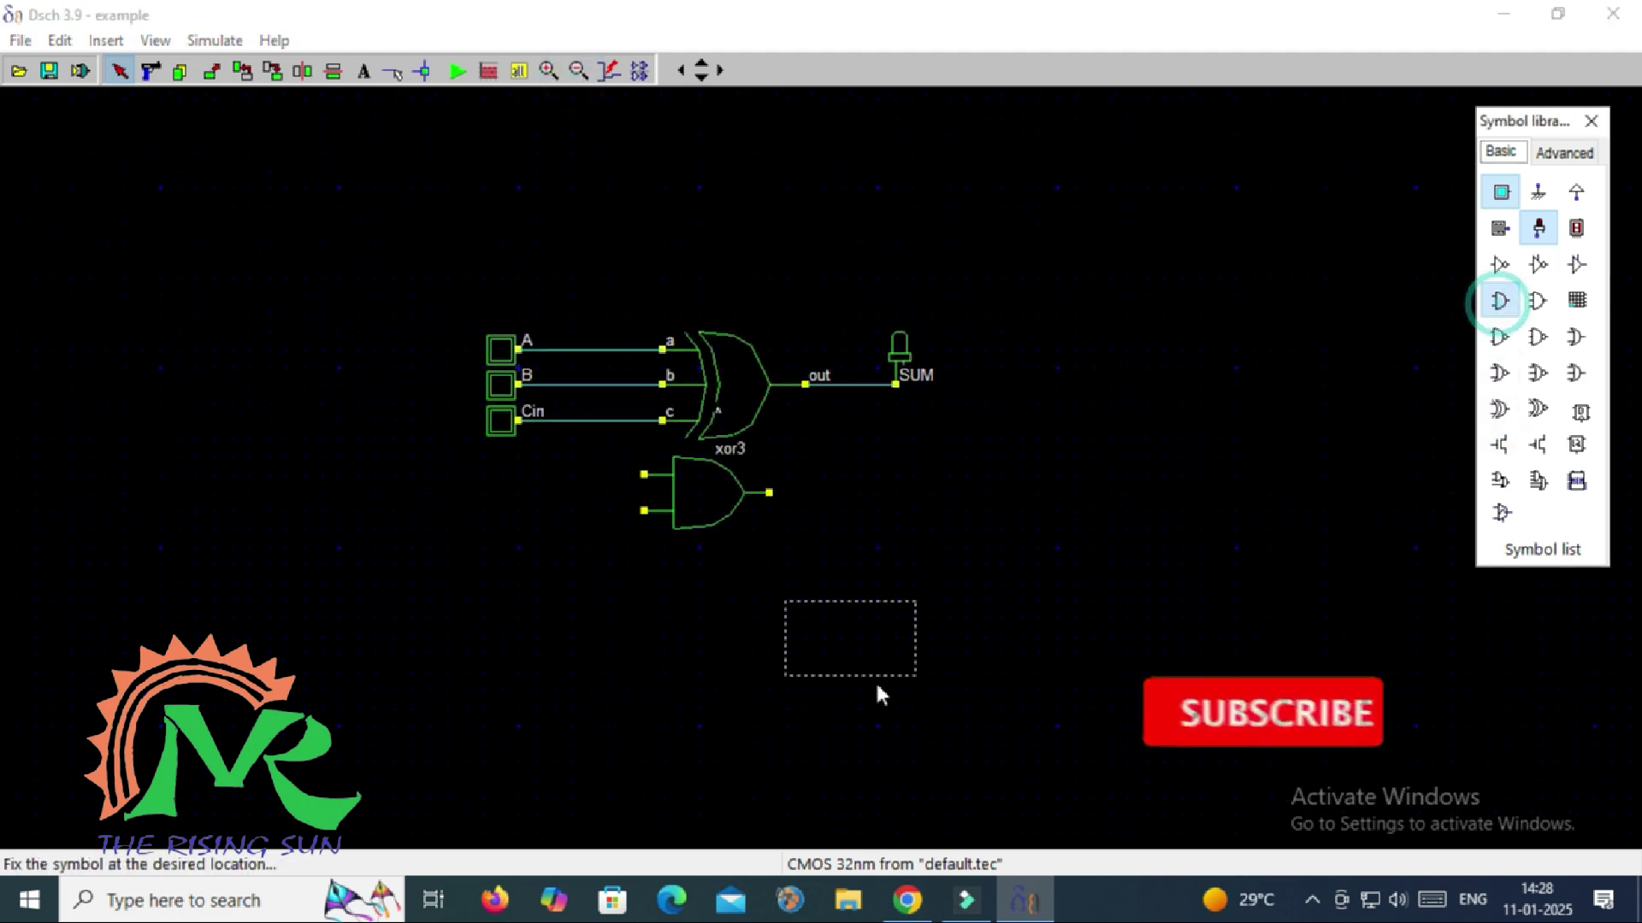
click(775, 633)
click(1500, 300)
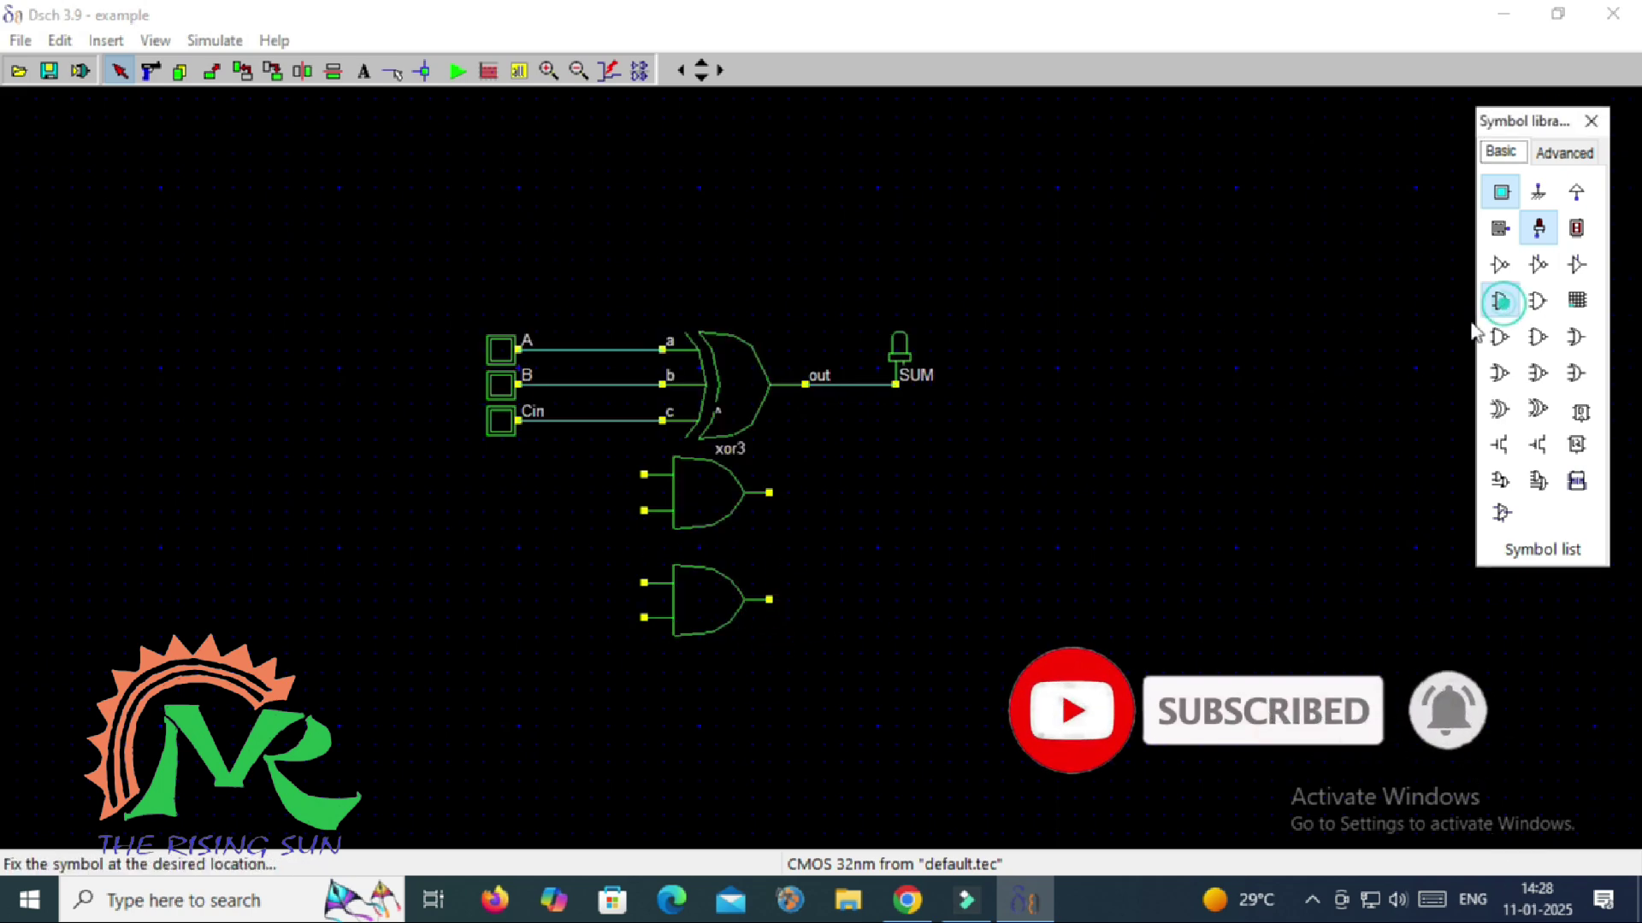
click(778, 733)
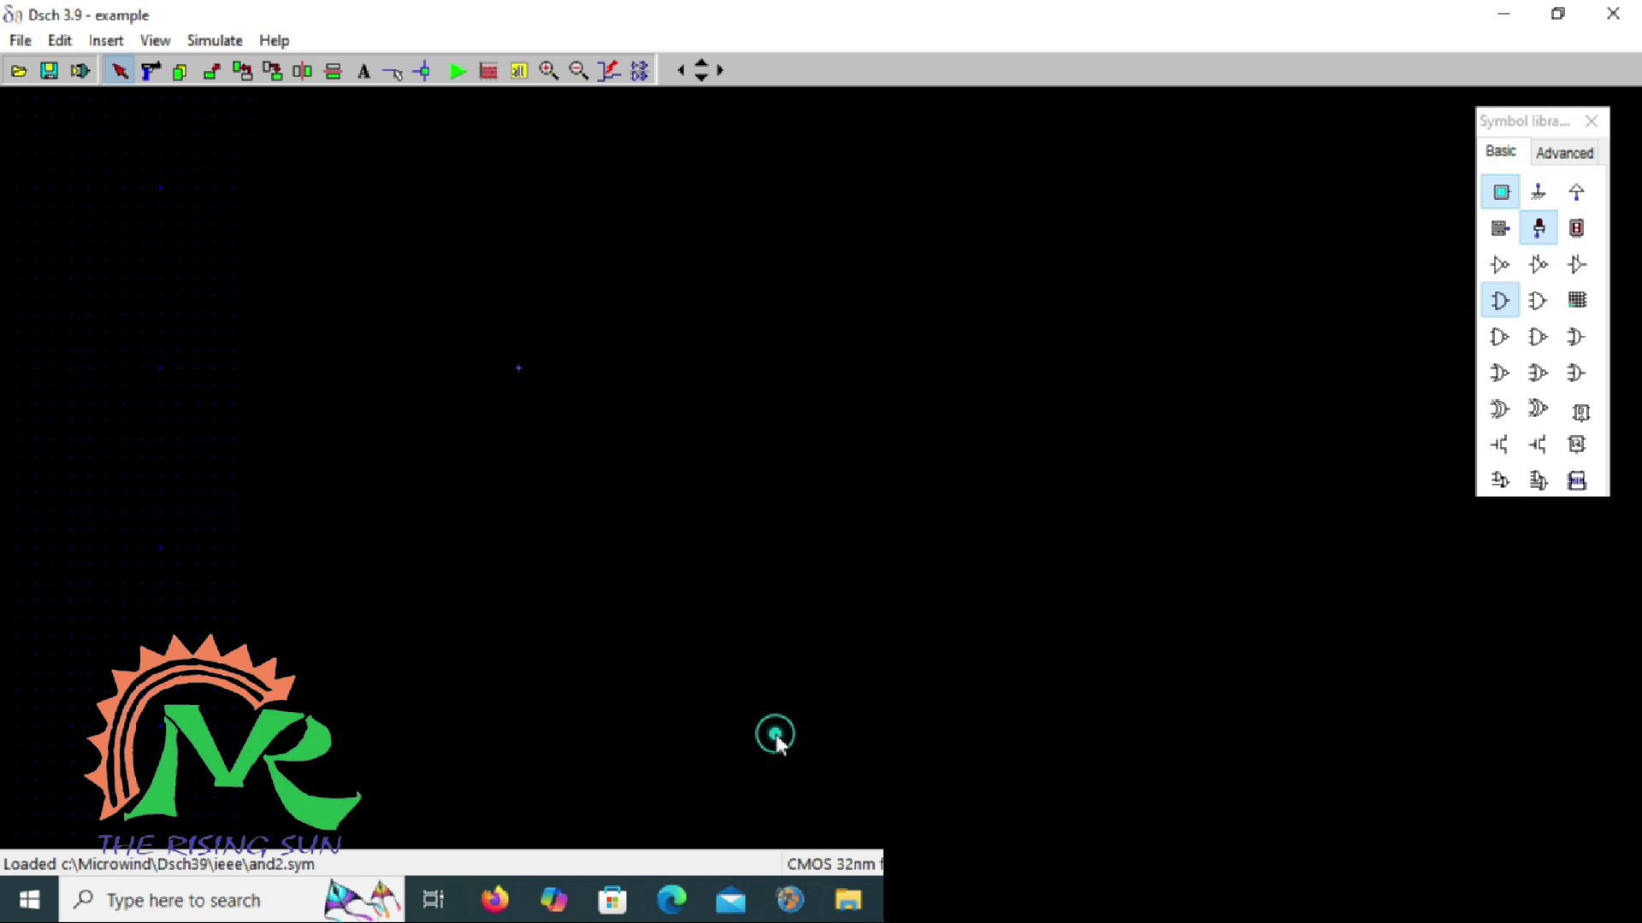
Show pin names and symbol titles on all three AND gates
double_click(694, 516)
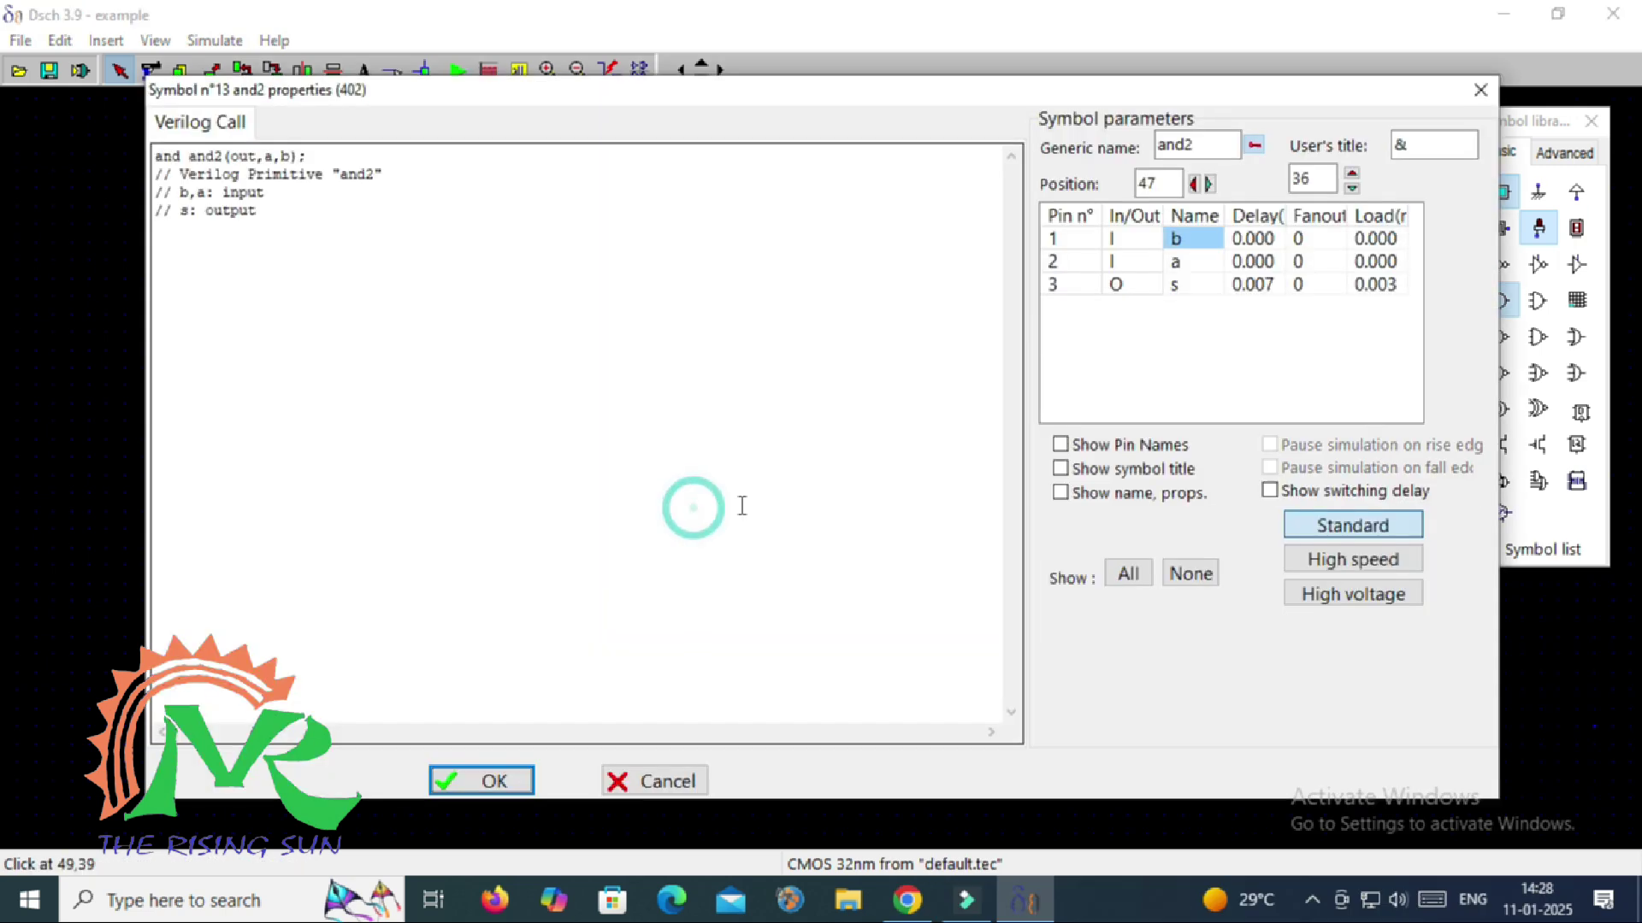
click(1060, 445)
click(1063, 470)
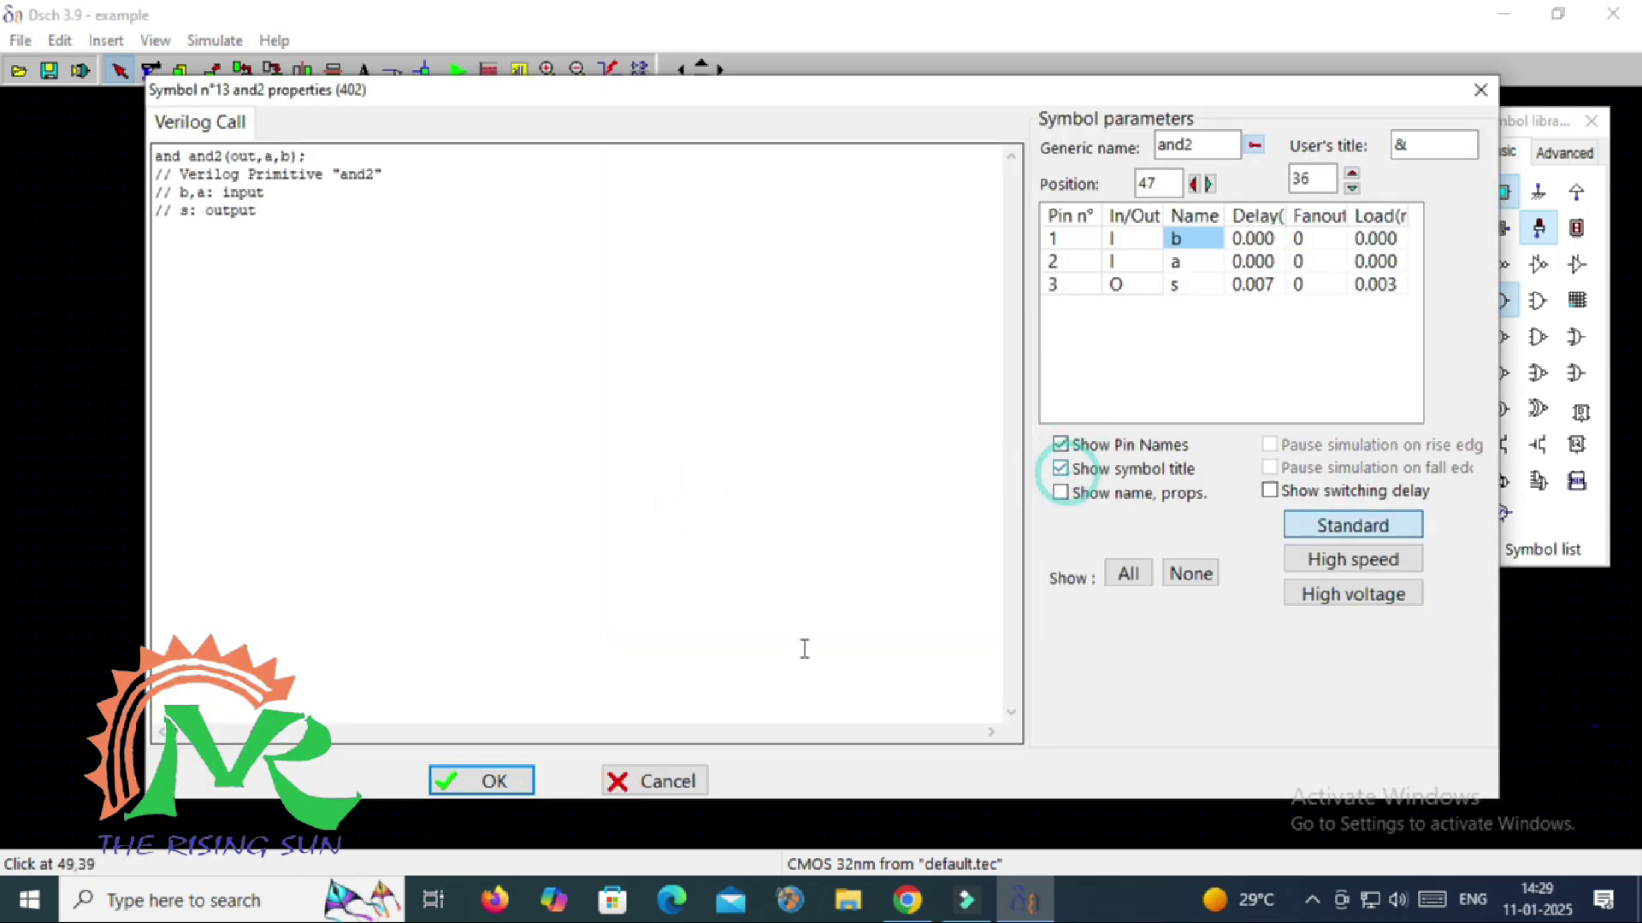
click(494, 781)
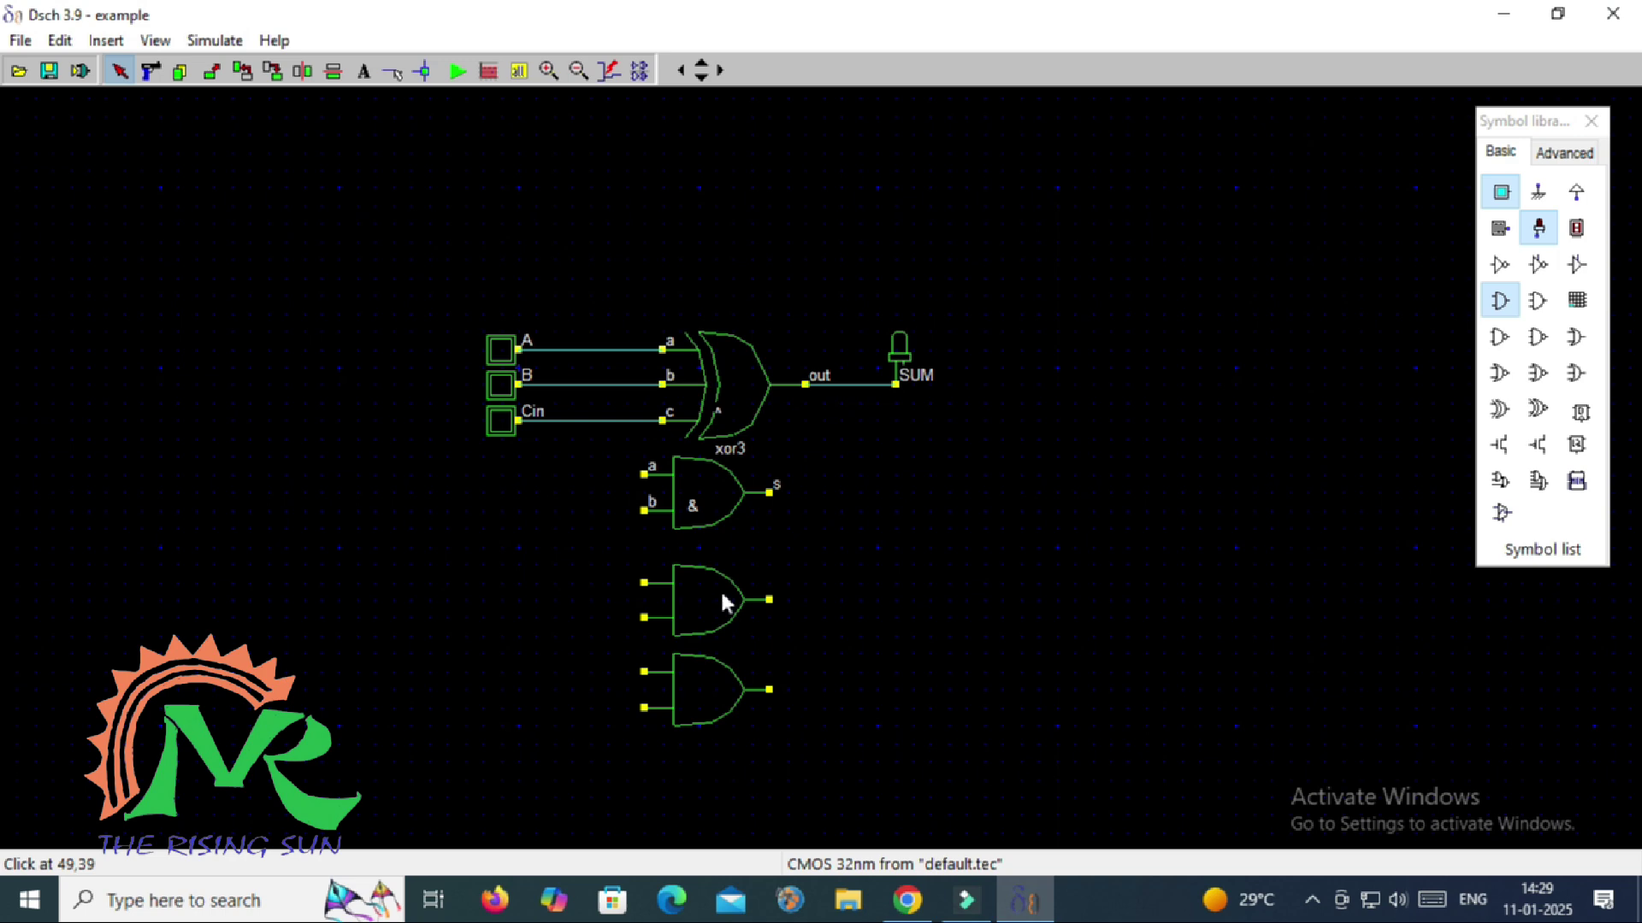
double_click(707, 596)
click(1060, 444)
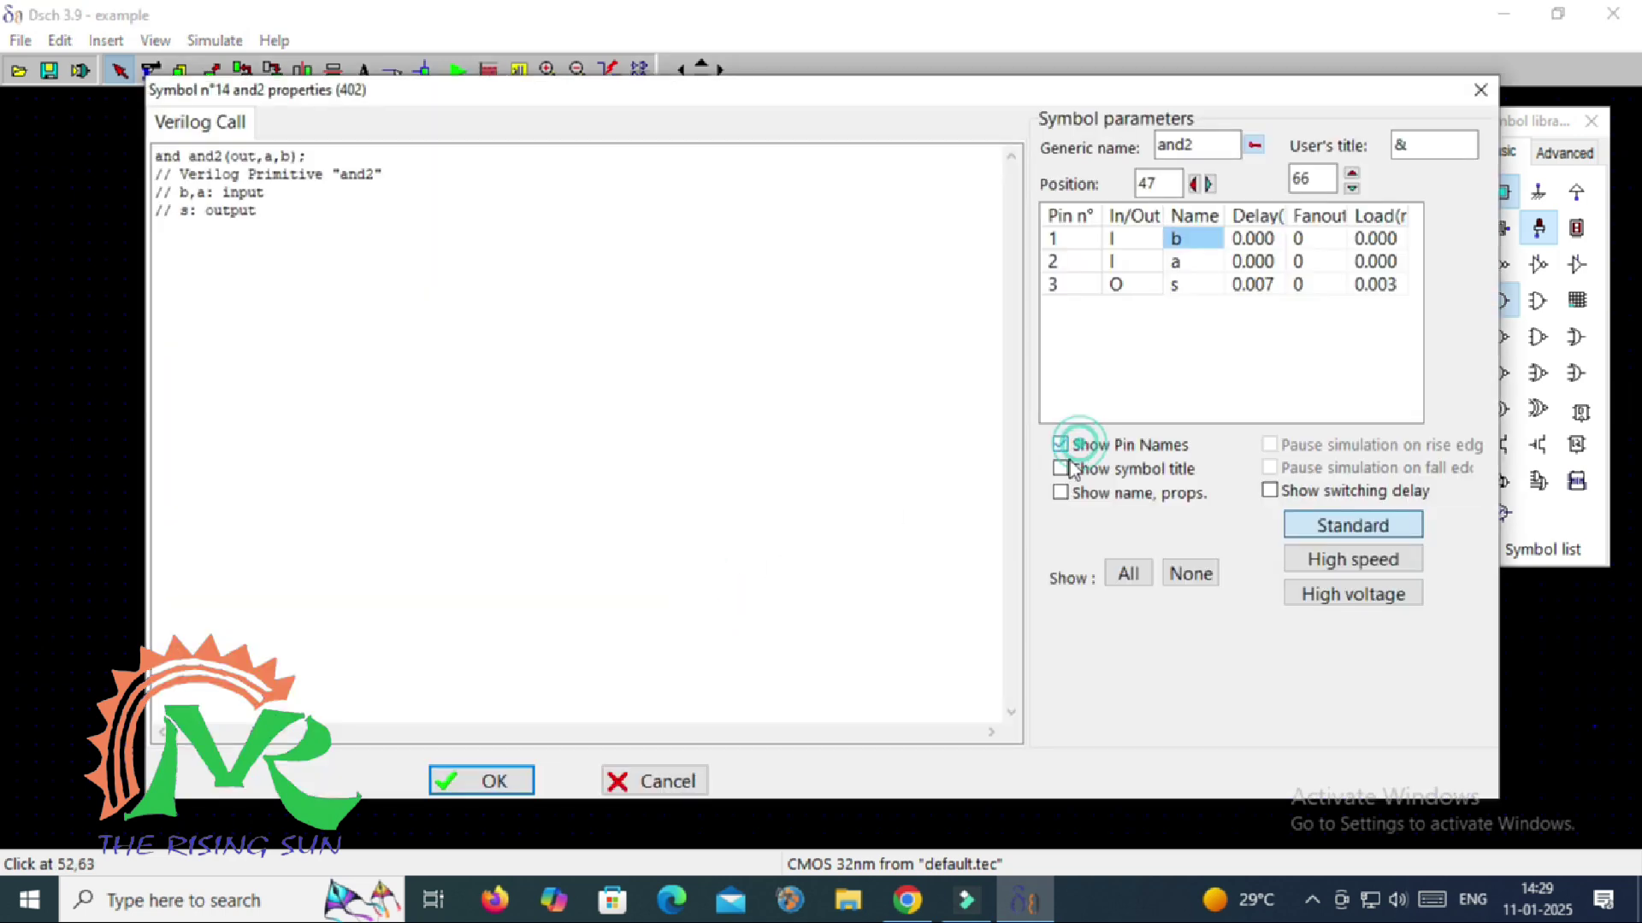
click(1062, 470)
click(524, 780)
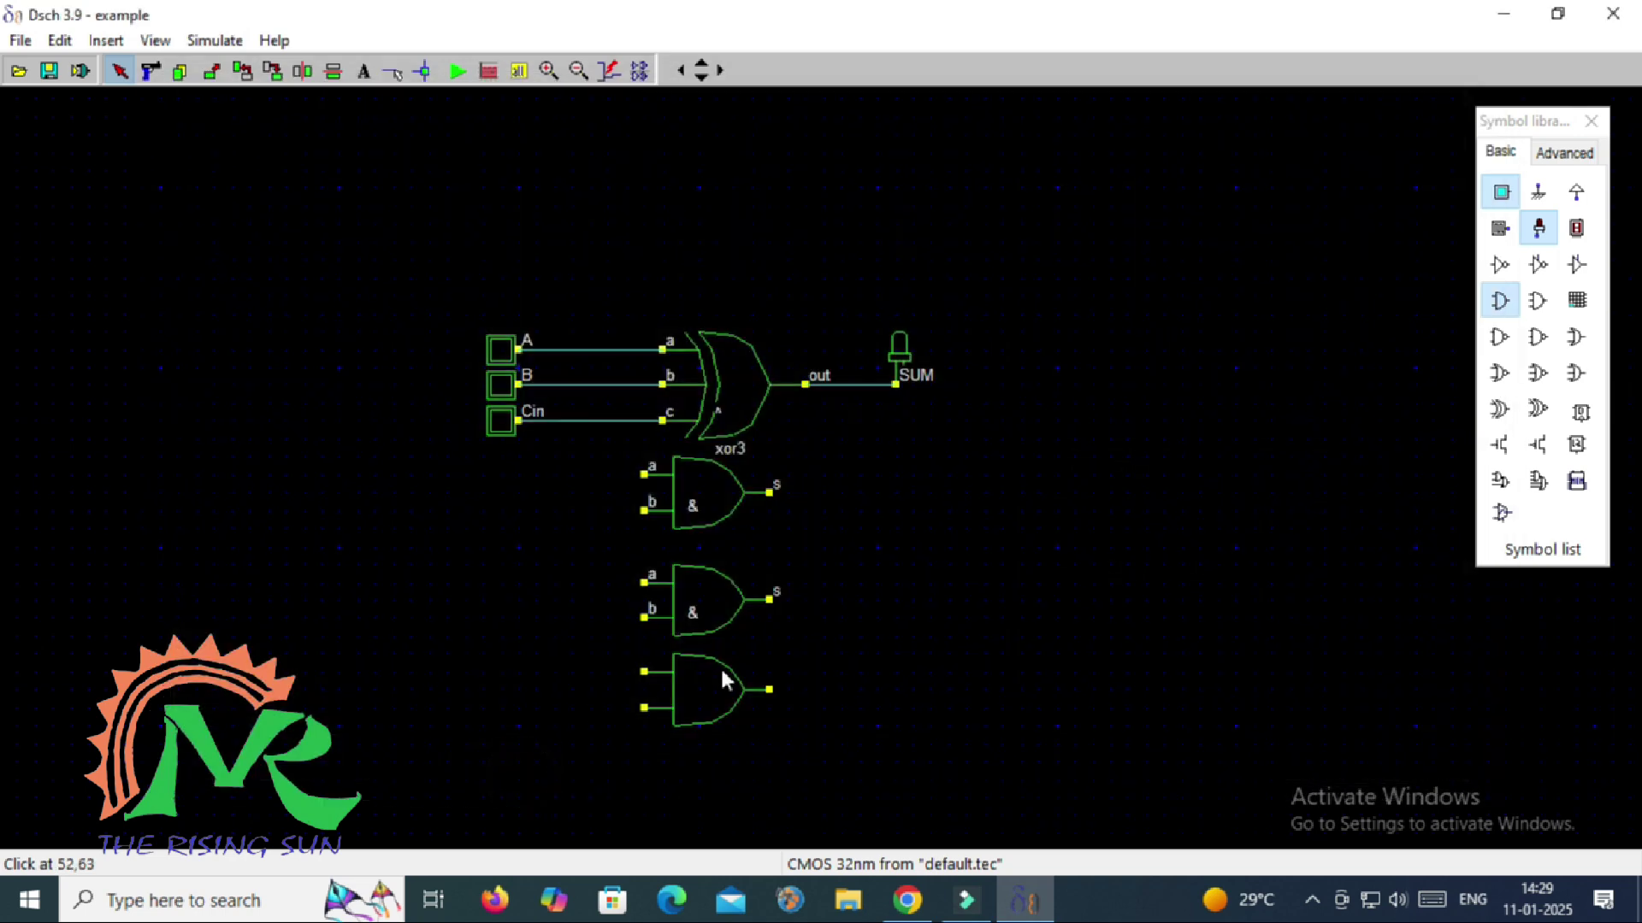
double_click(714, 699)
click(1060, 444)
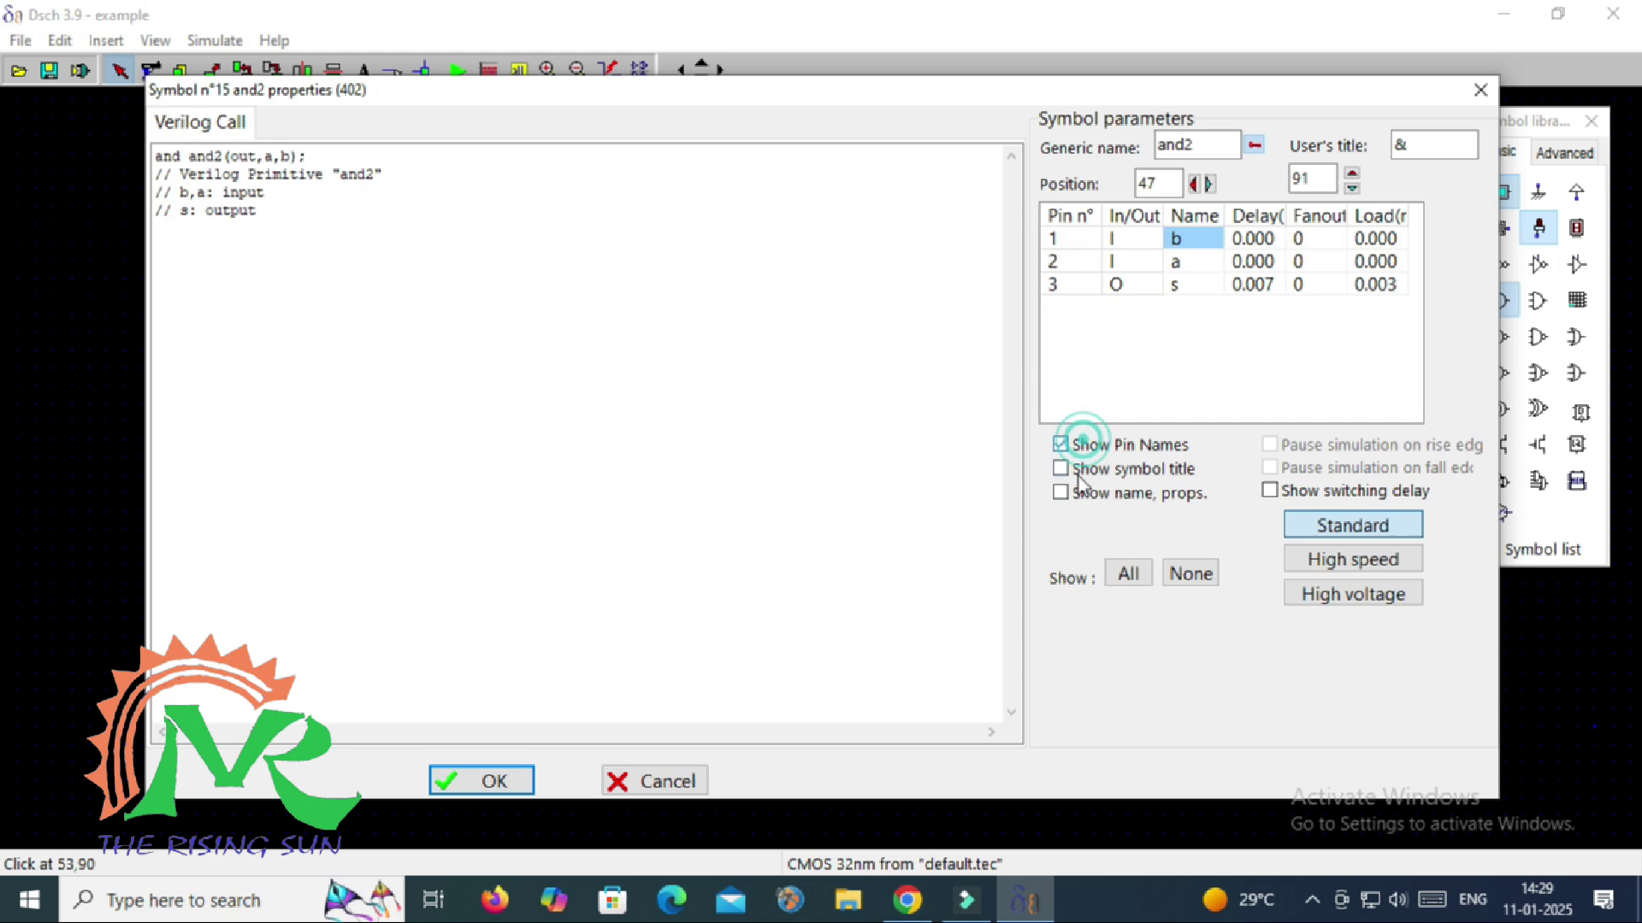
click(1063, 470)
click(479, 780)
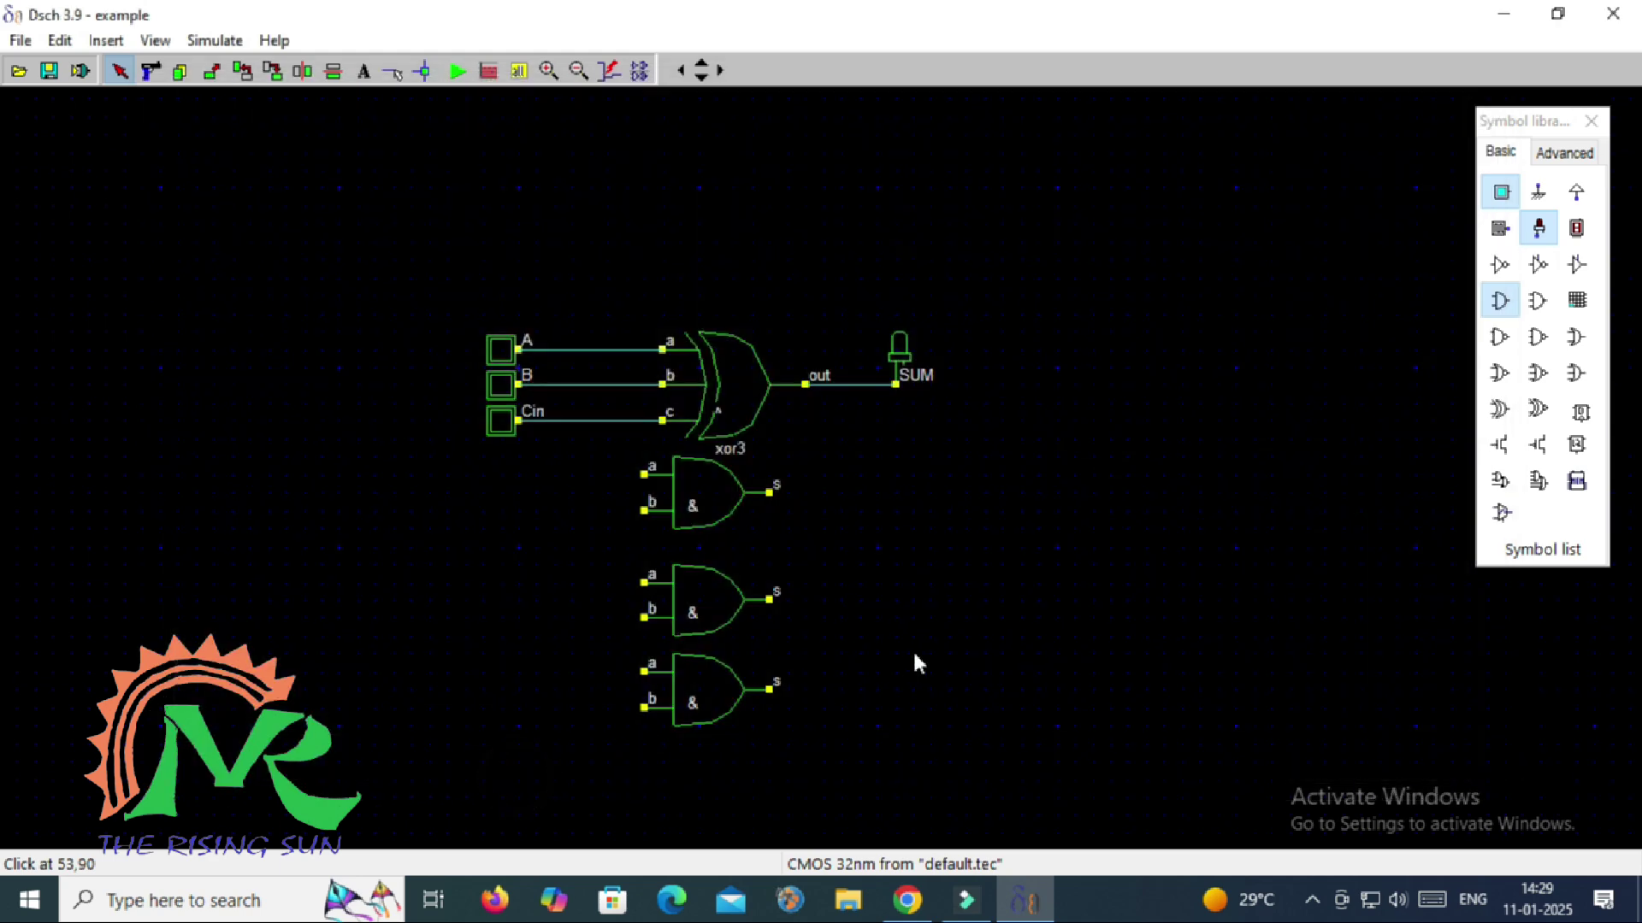
click(919, 652)
Wire the top AND gate's input a to line A and input b to line B
click(392, 72)
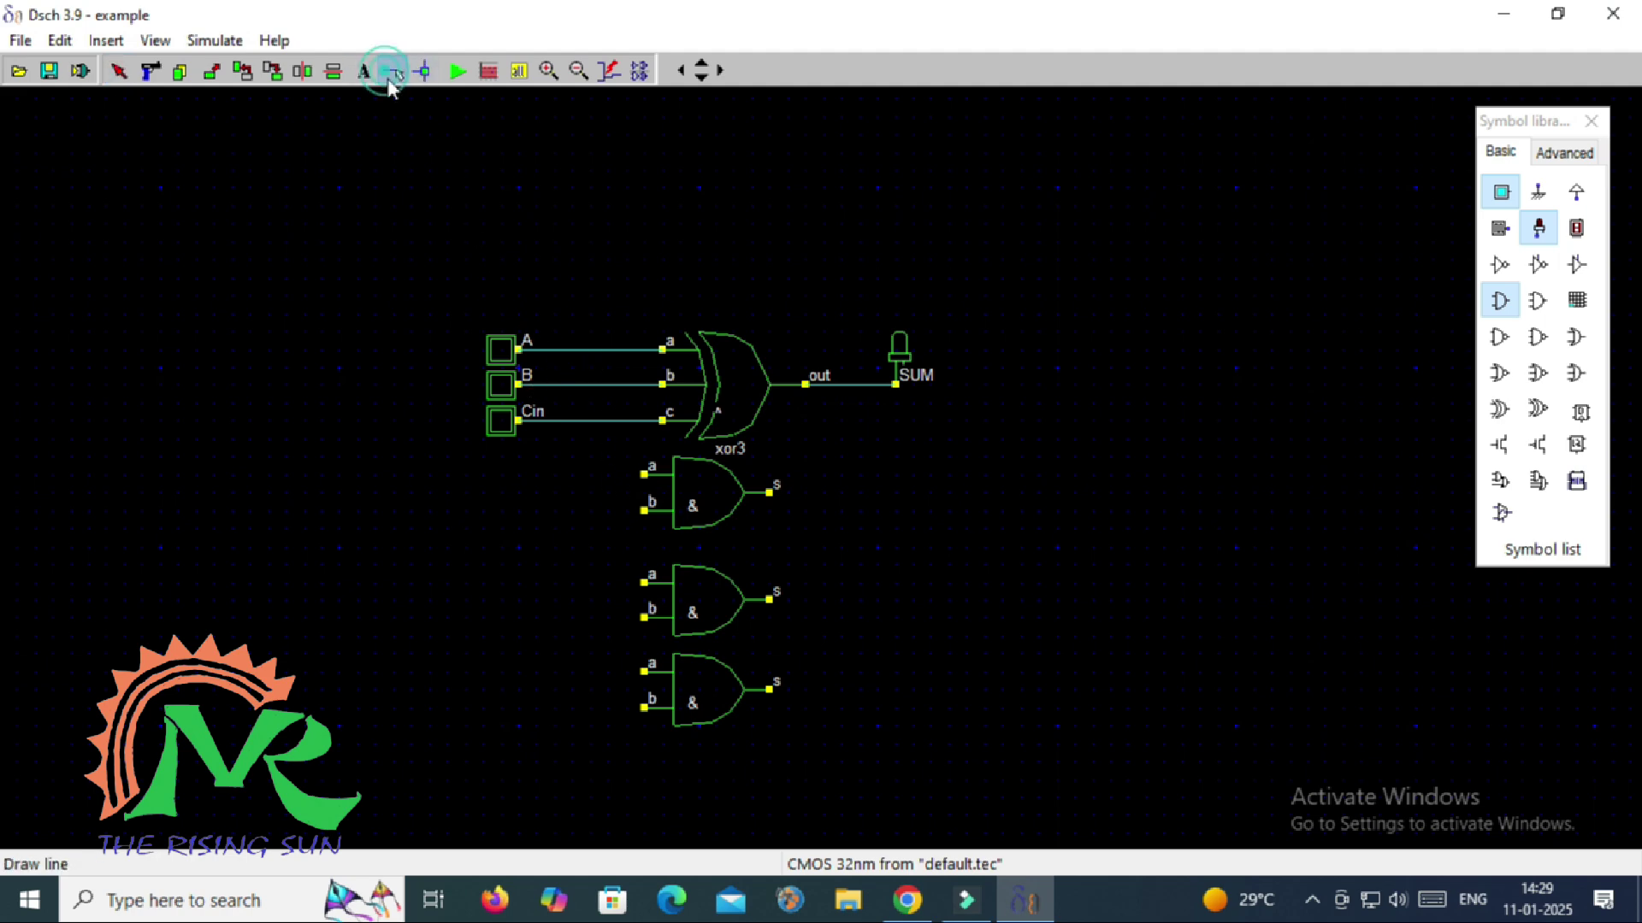
click(642, 473)
click(627, 475)
click(629, 474)
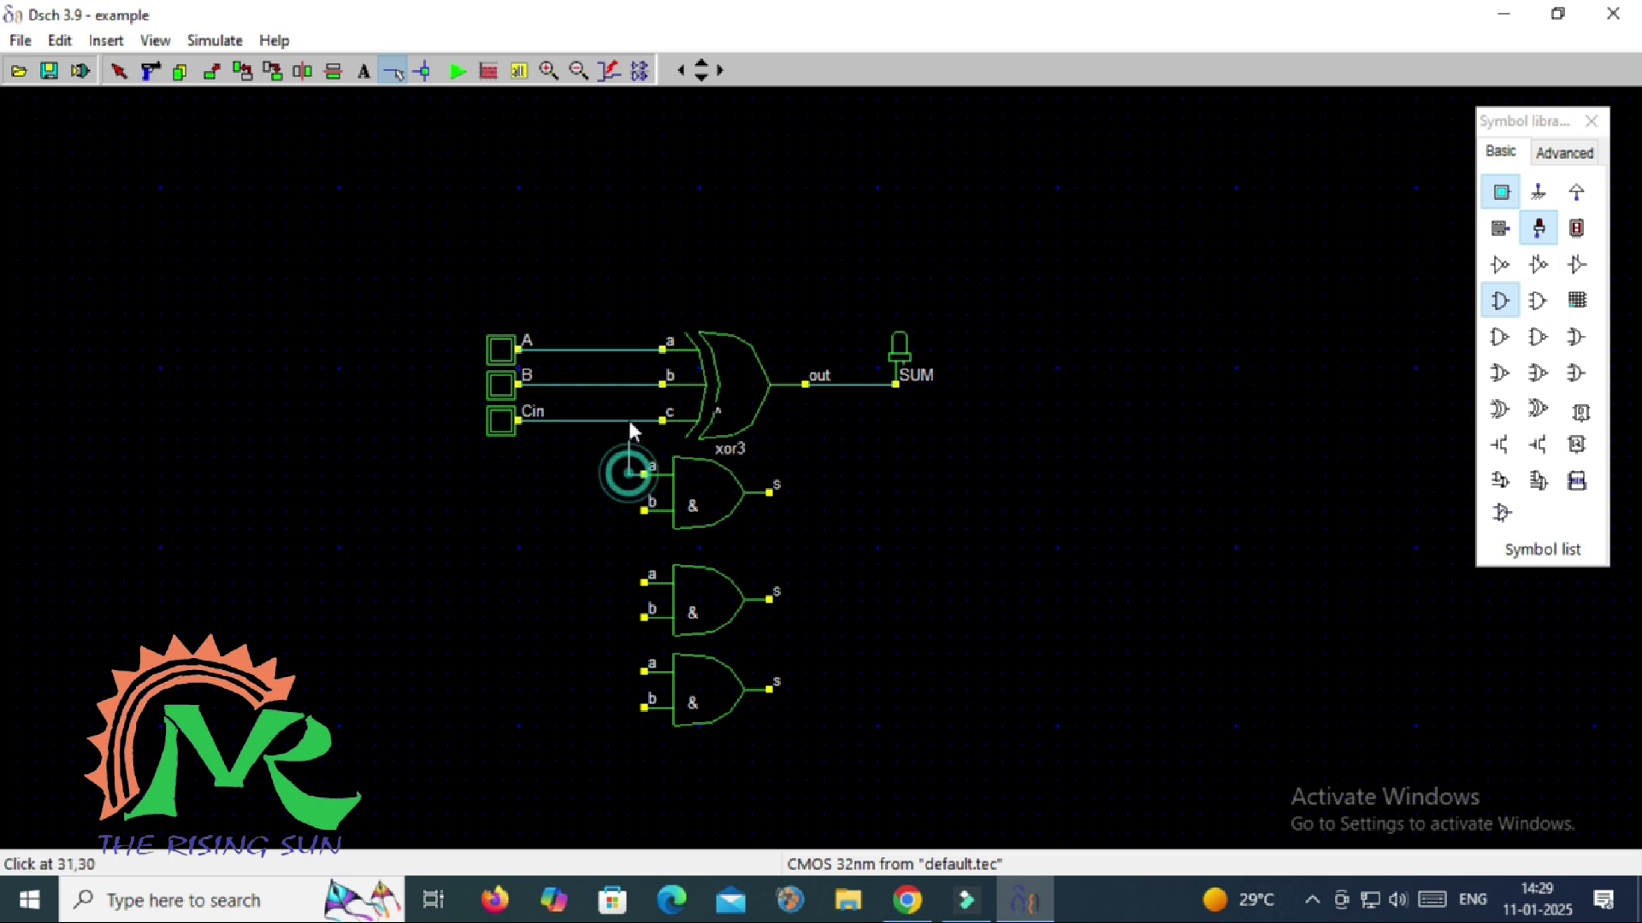
click(627, 348)
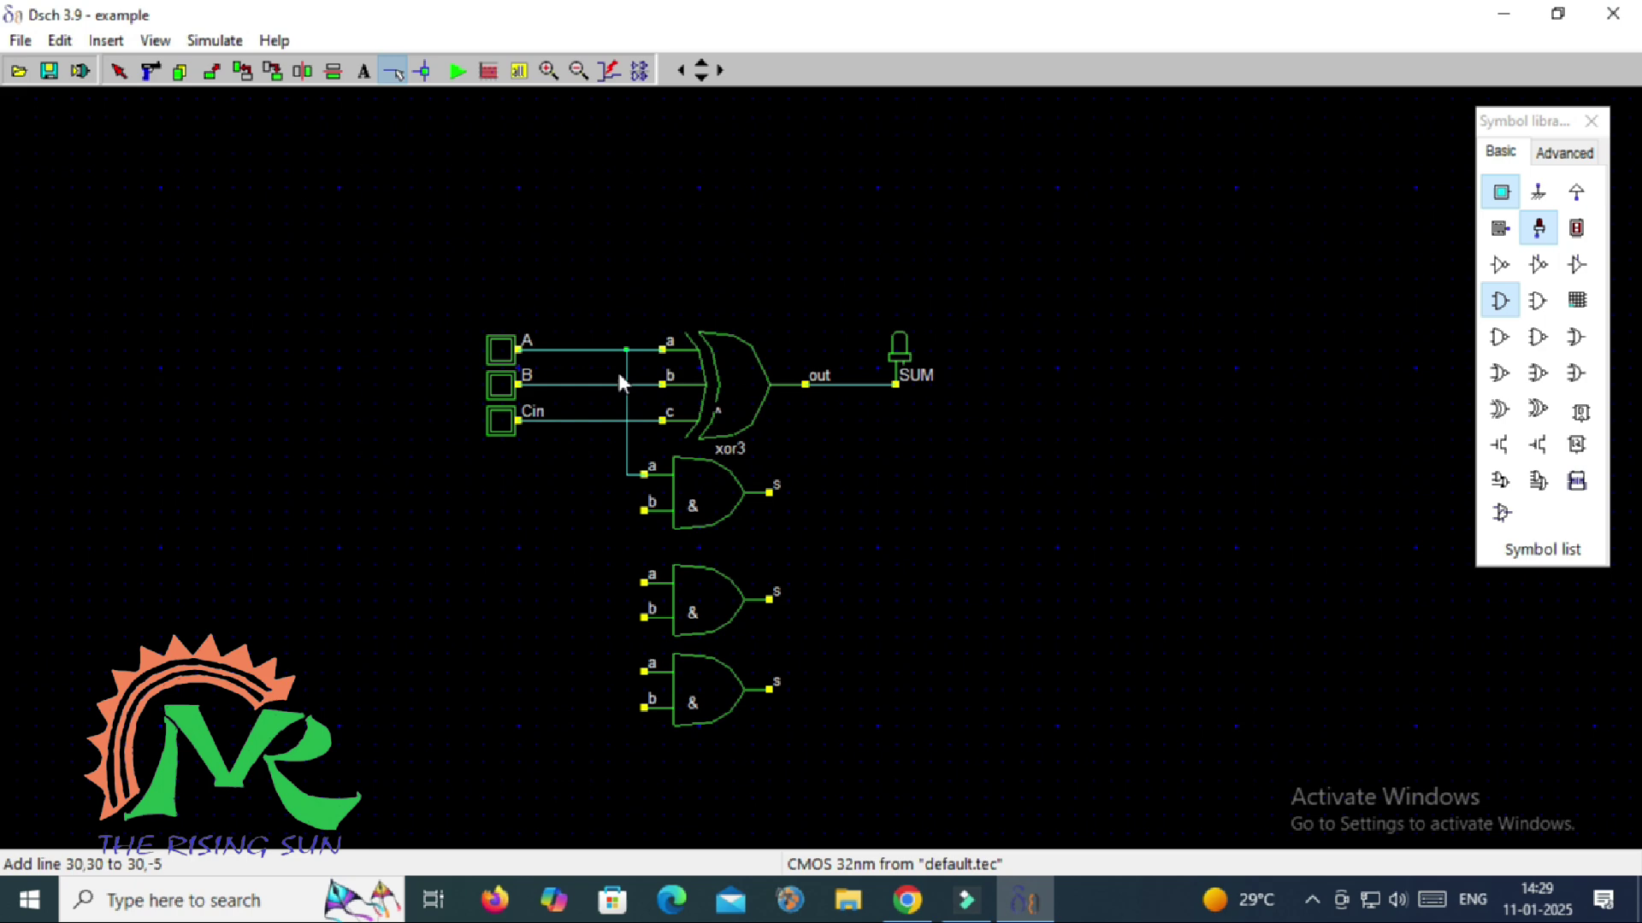
click(614, 385)
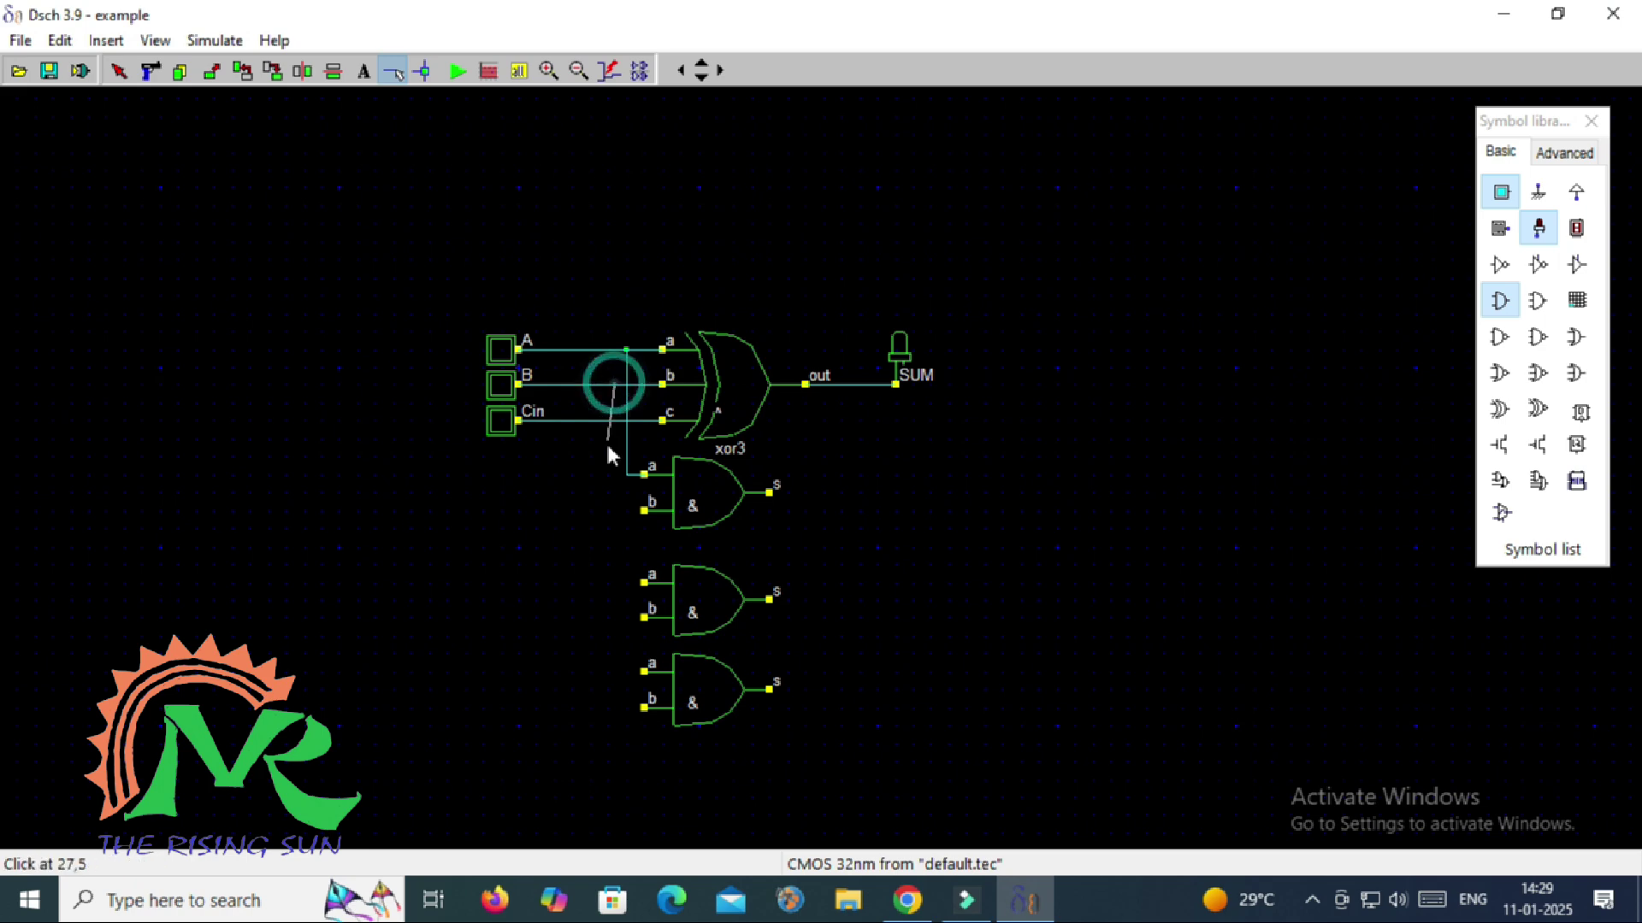
click(616, 511)
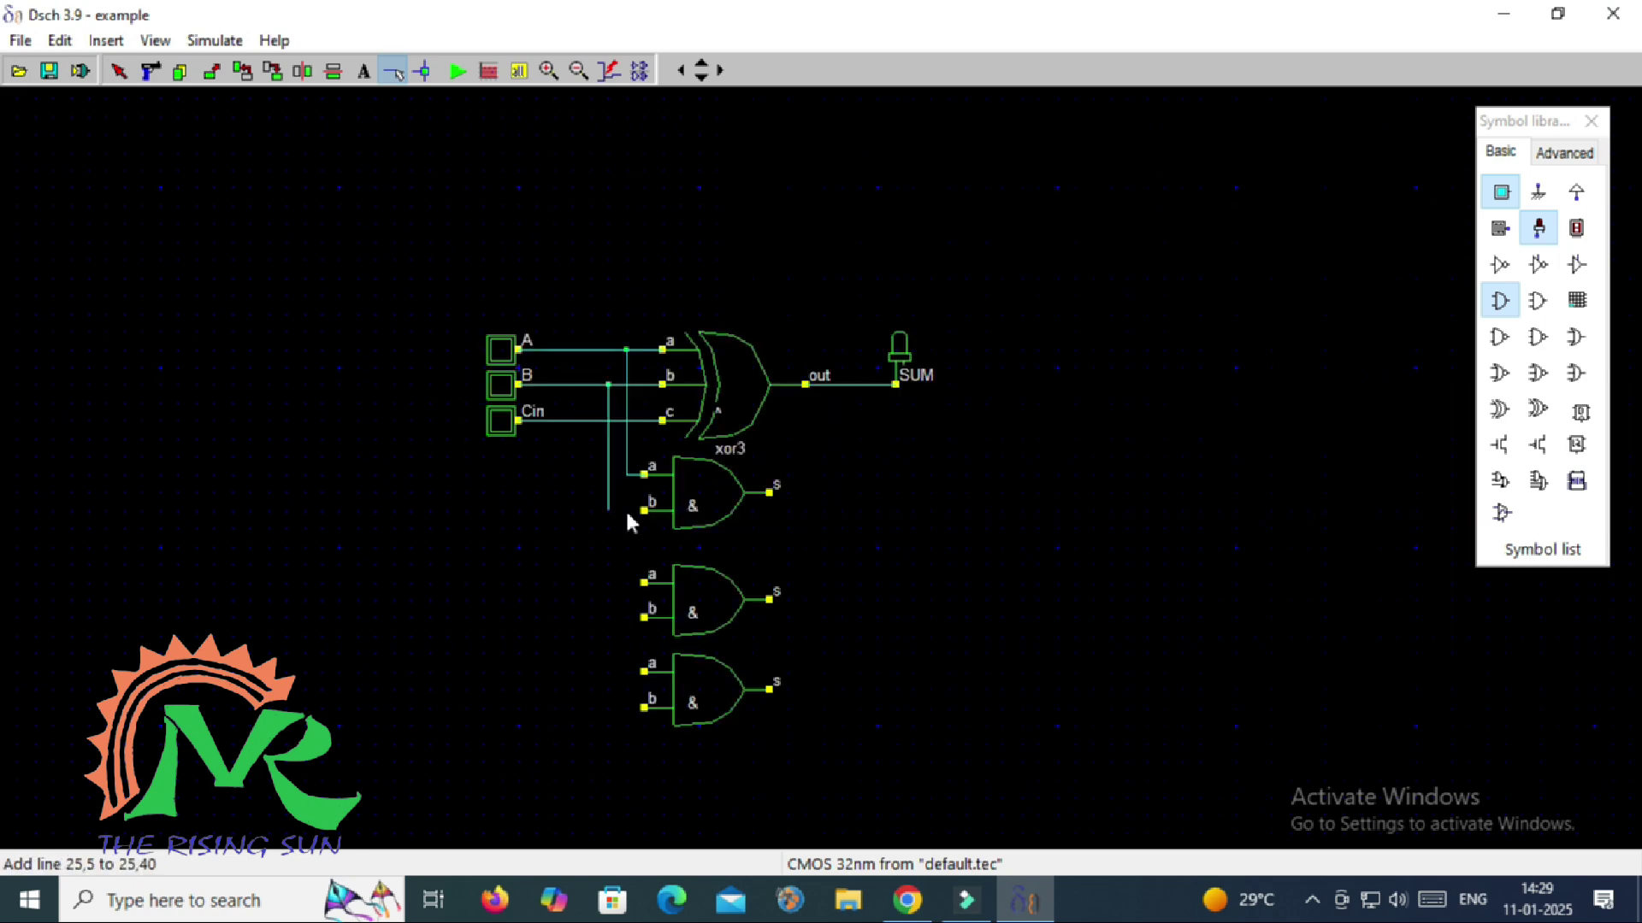
click(644, 511)
click(608, 510)
Wire the middle AND gate's input a to line B and input b to Cin
click(590, 385)
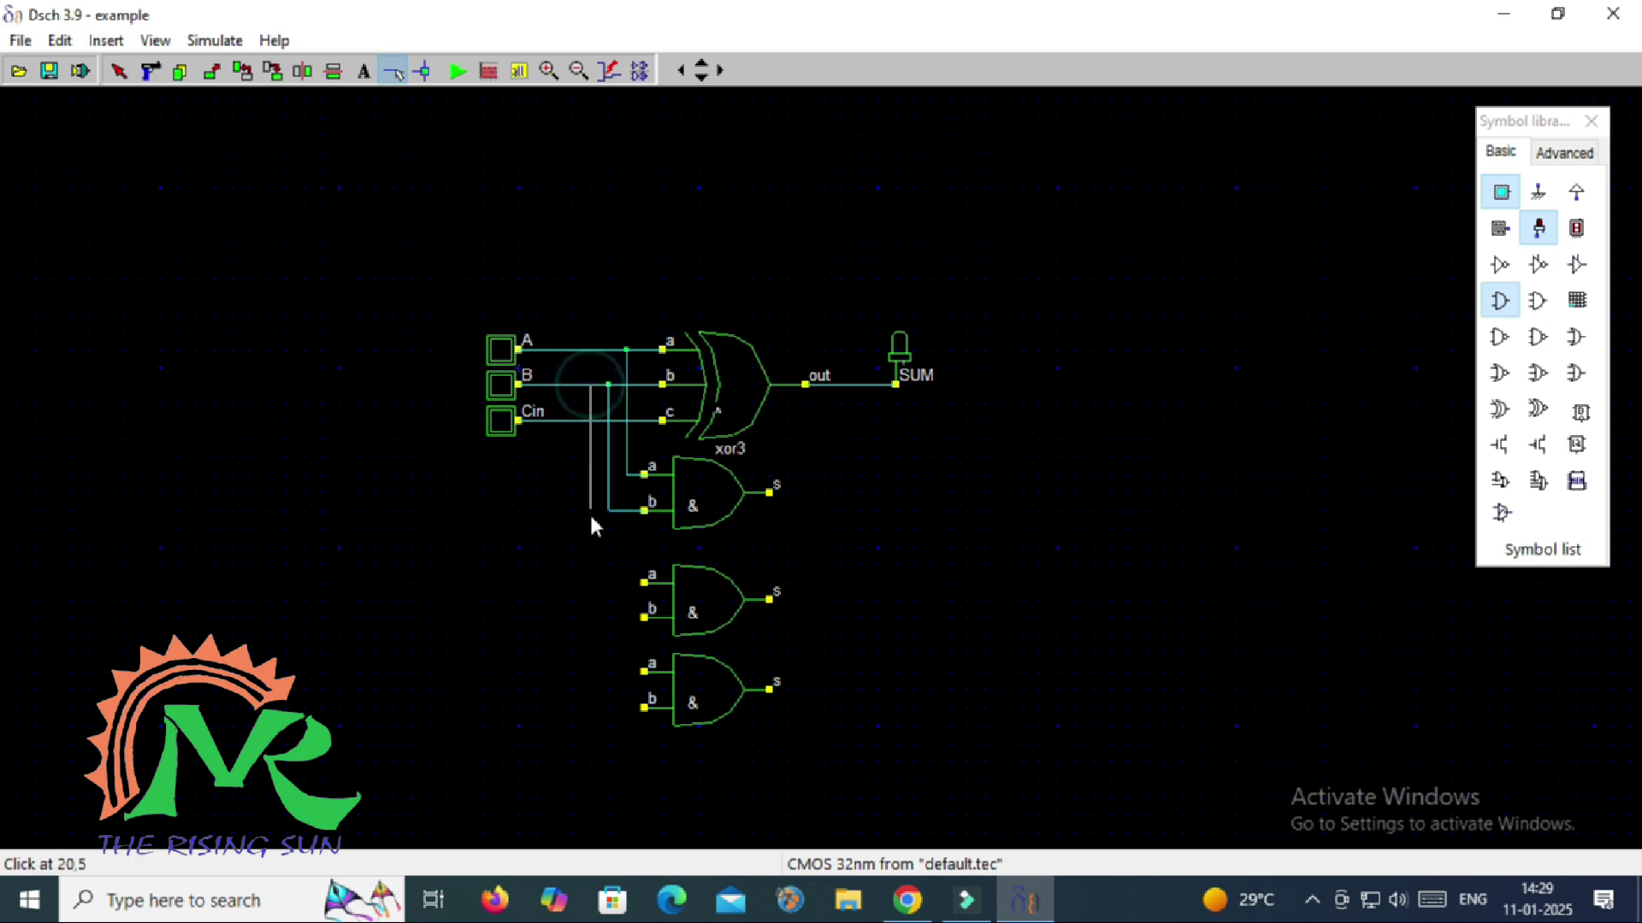
click(591, 585)
click(644, 582)
click(590, 582)
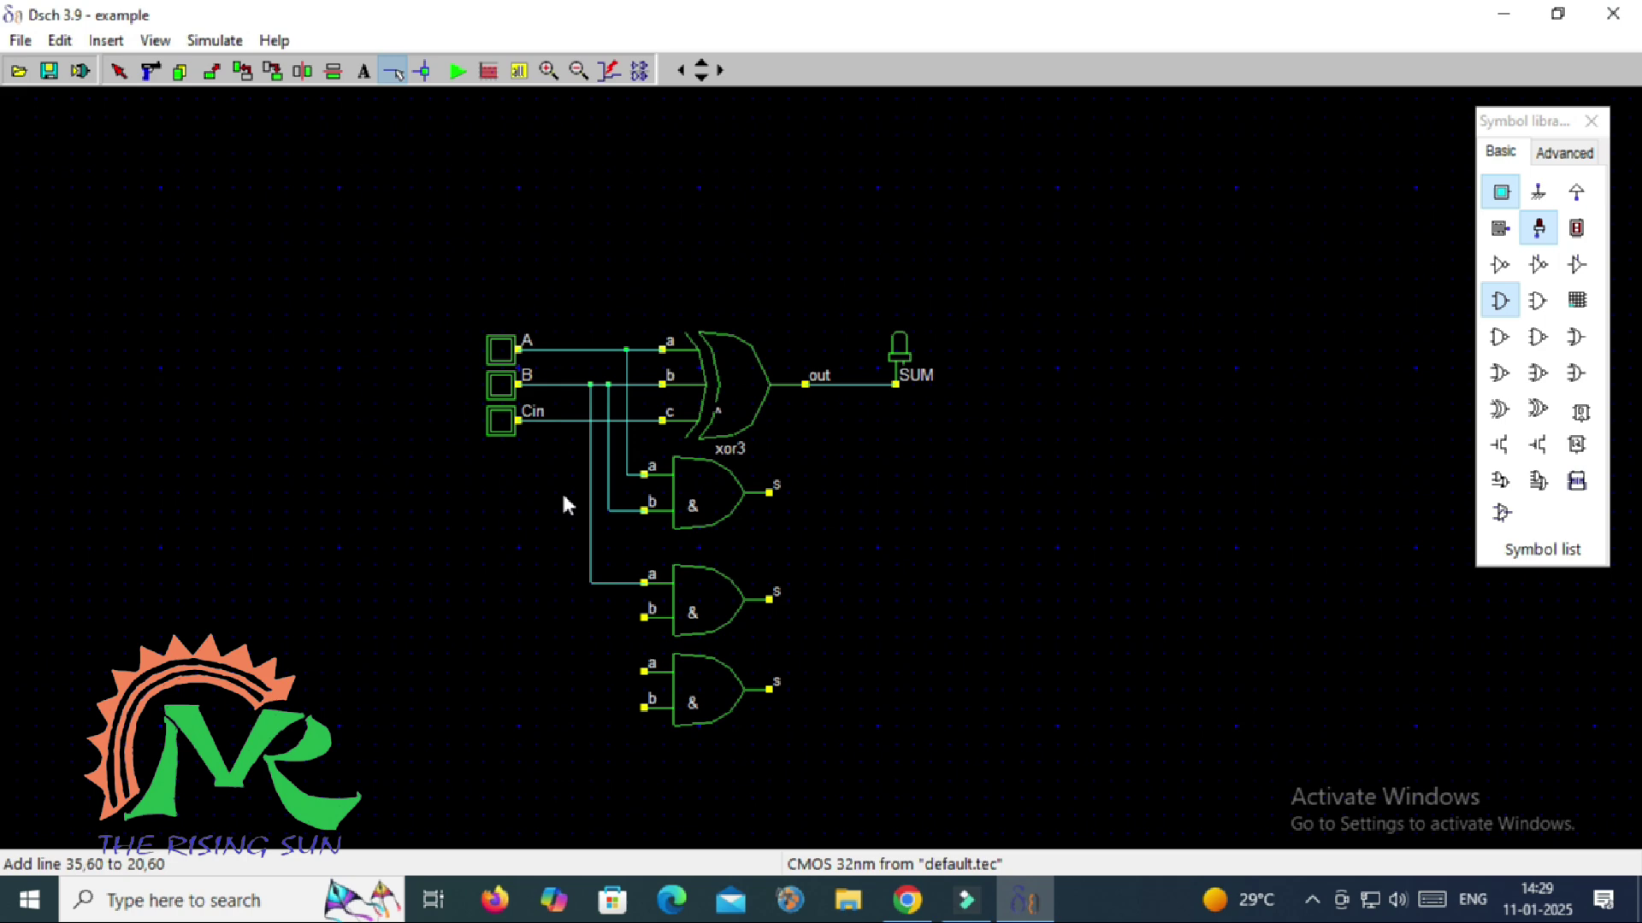
click(576, 420)
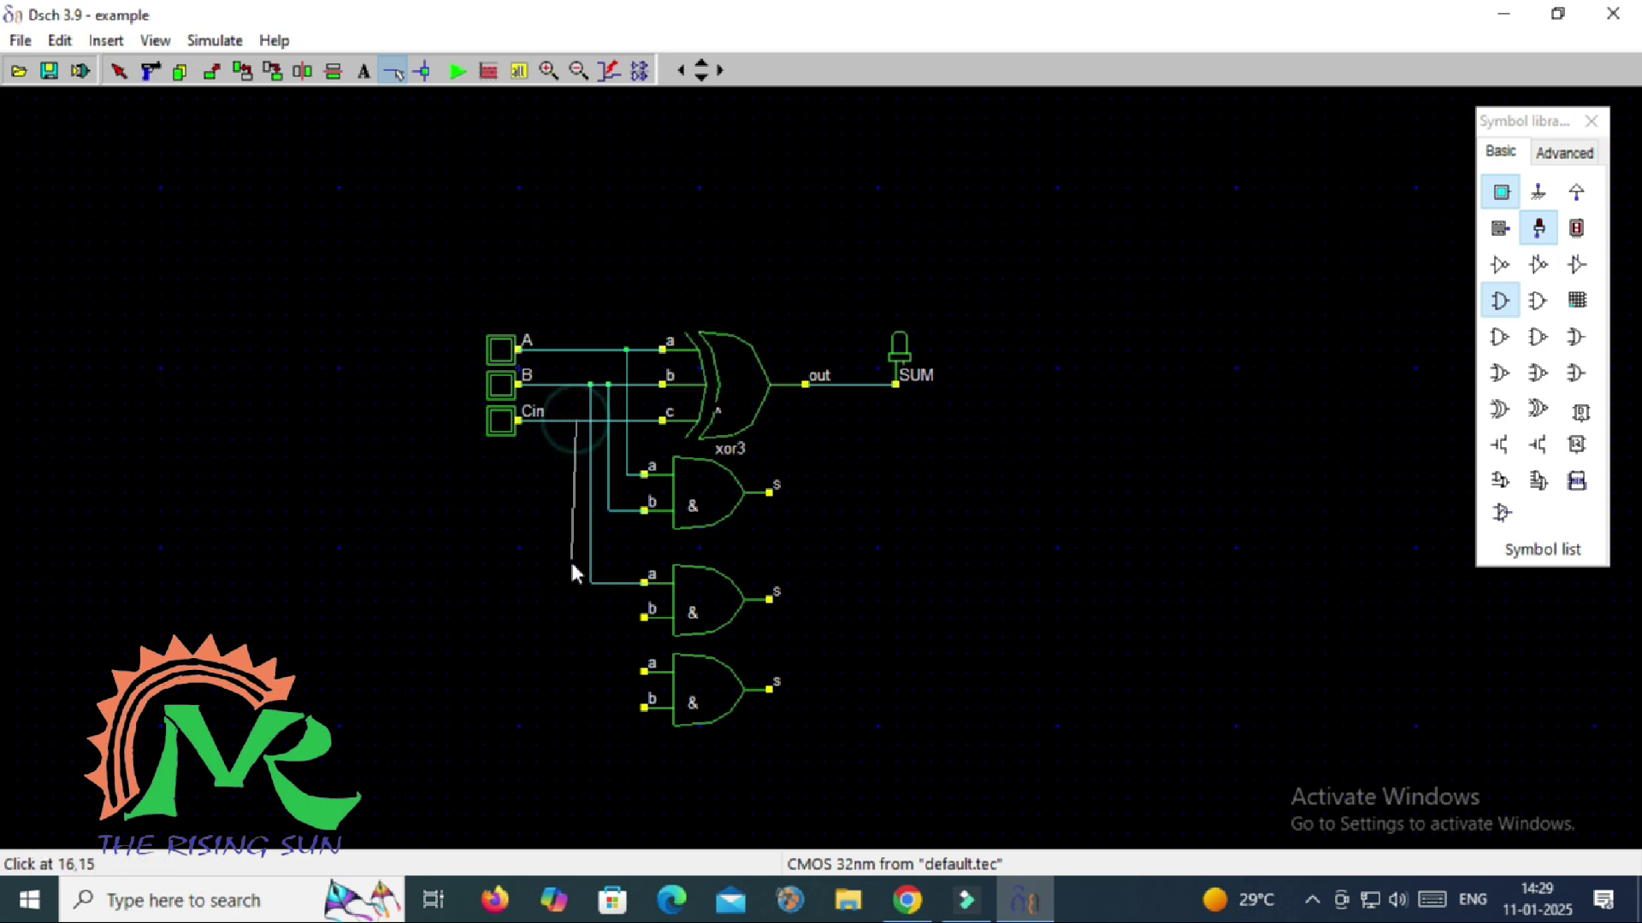
click(574, 621)
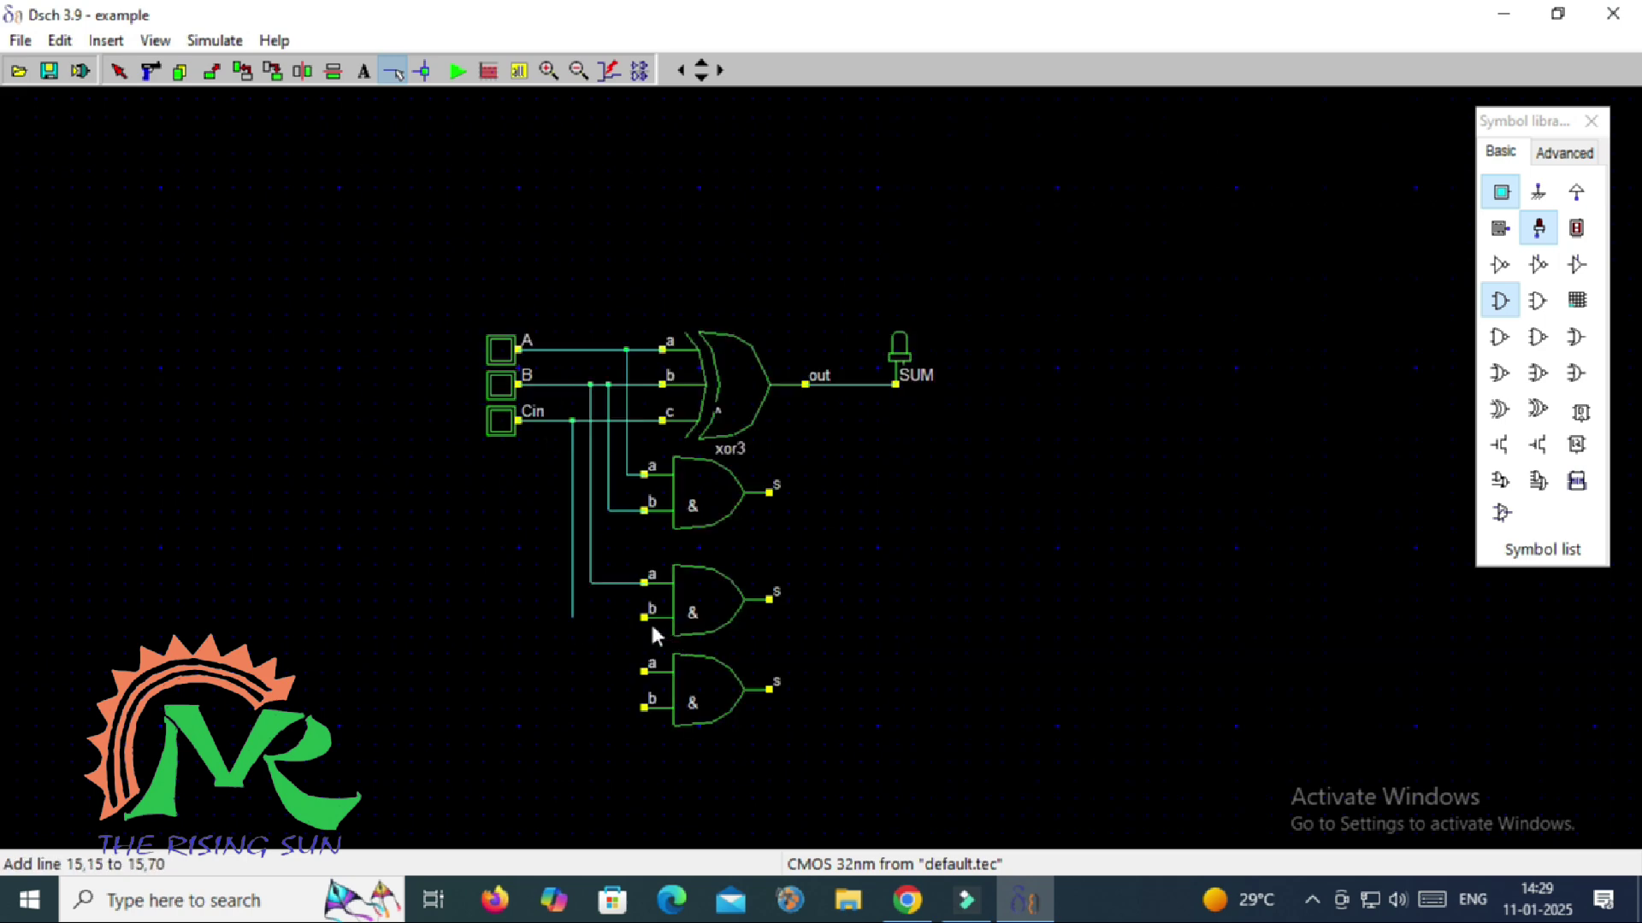
click(644, 617)
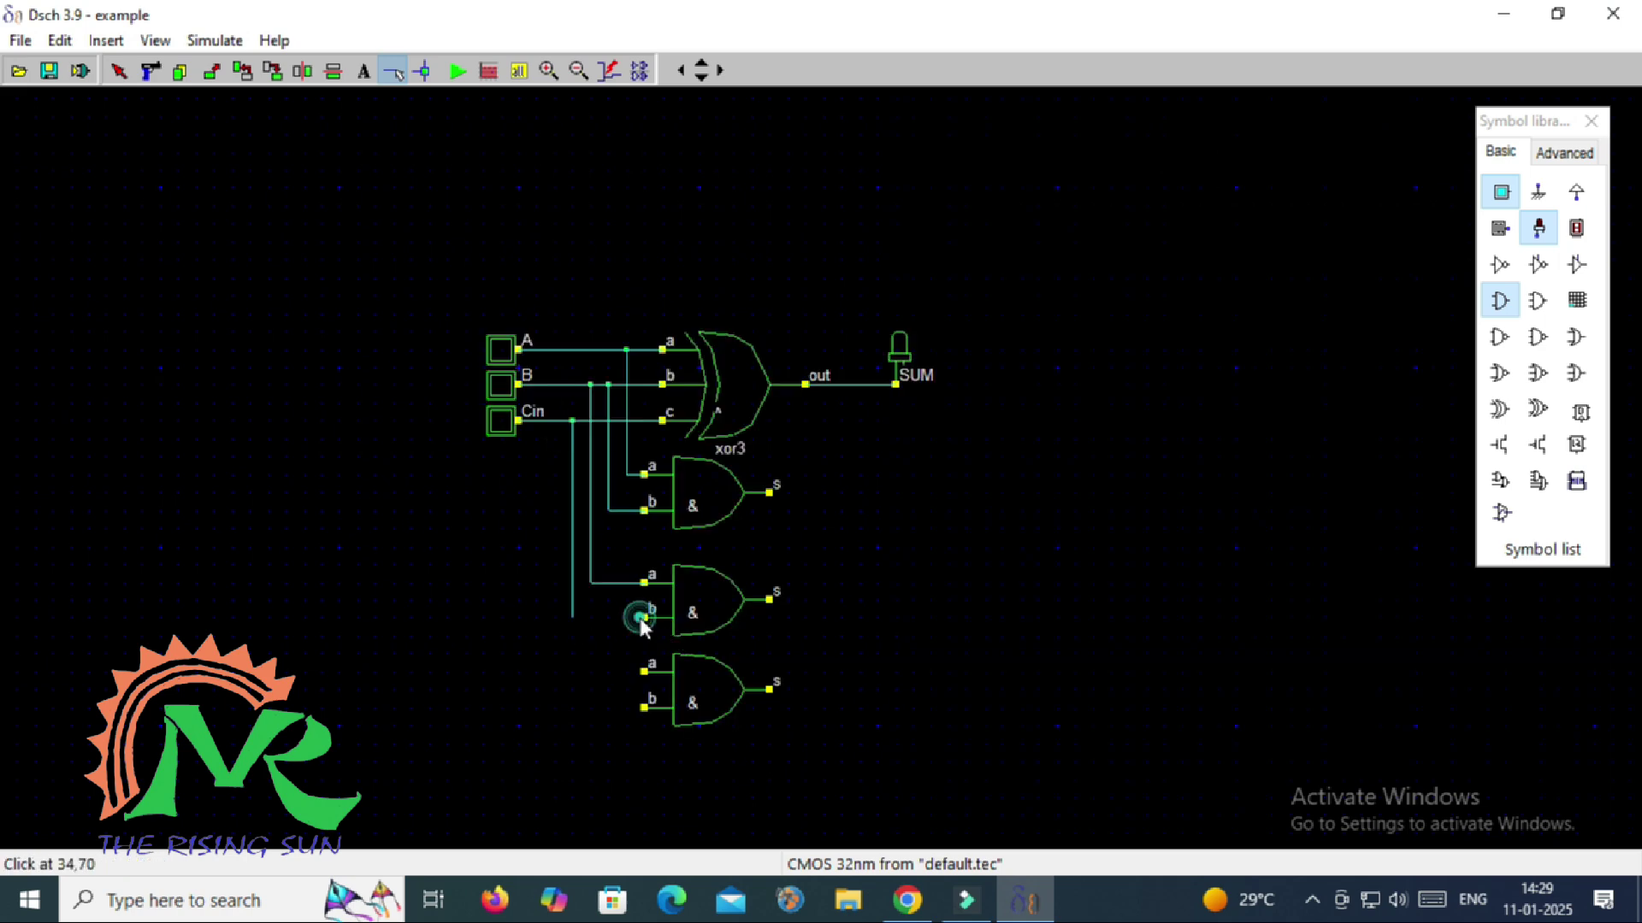
click(572, 616)
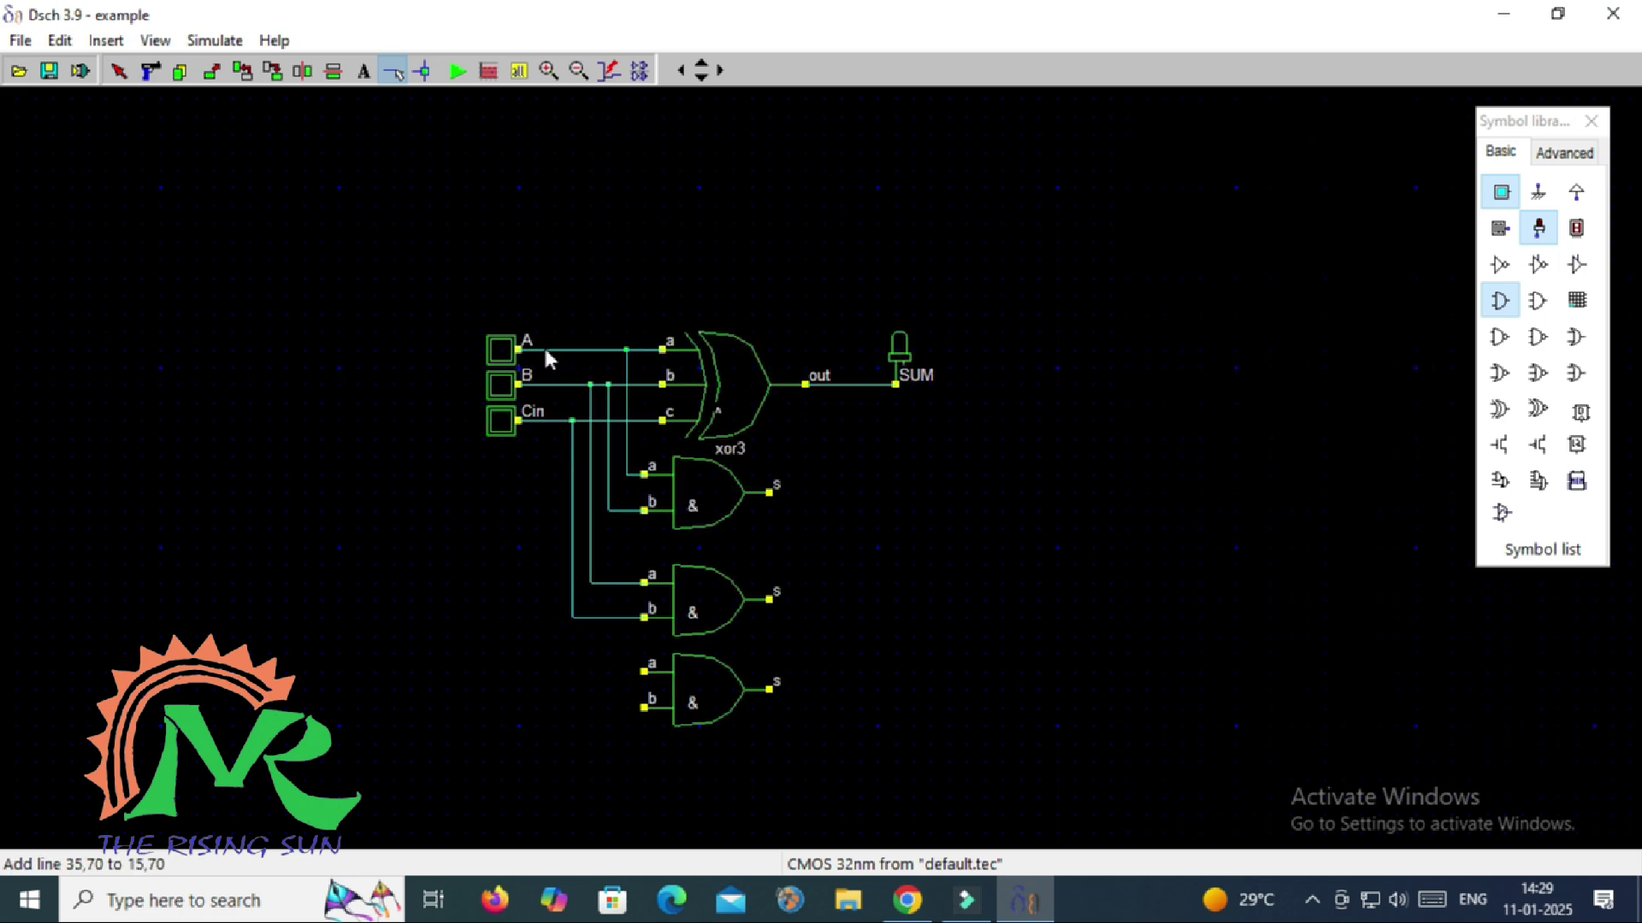
Wire the bottom AND gate's inputs to A and Cin, checking the reference diagram
click(628, 474)
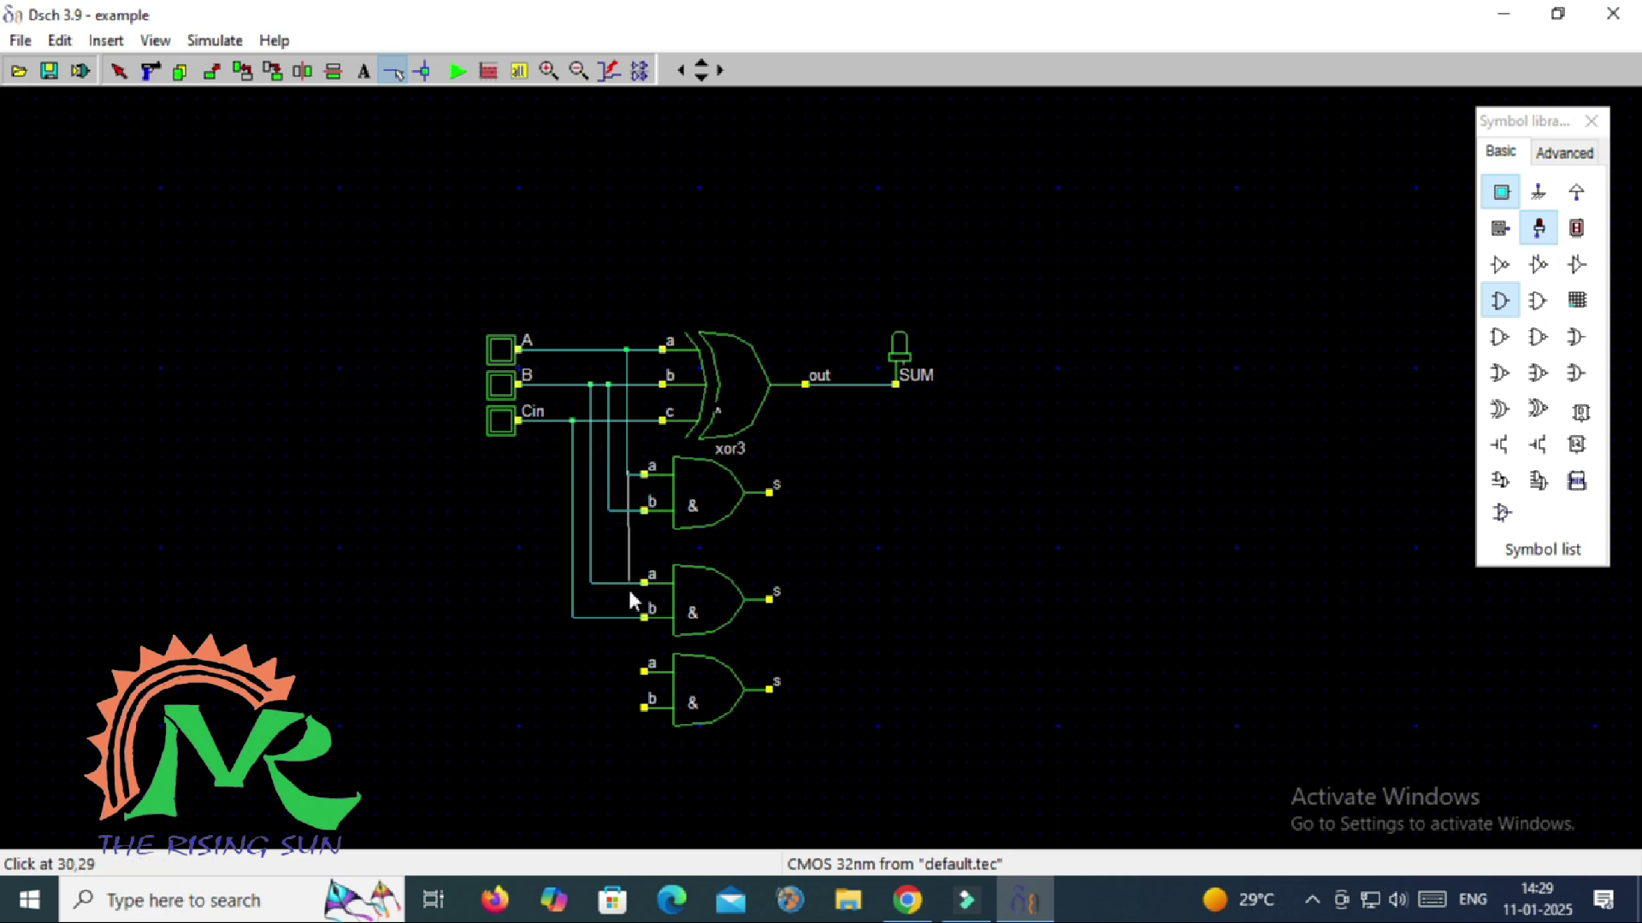
click(625, 674)
click(643, 671)
click(627, 672)
click(572, 615)
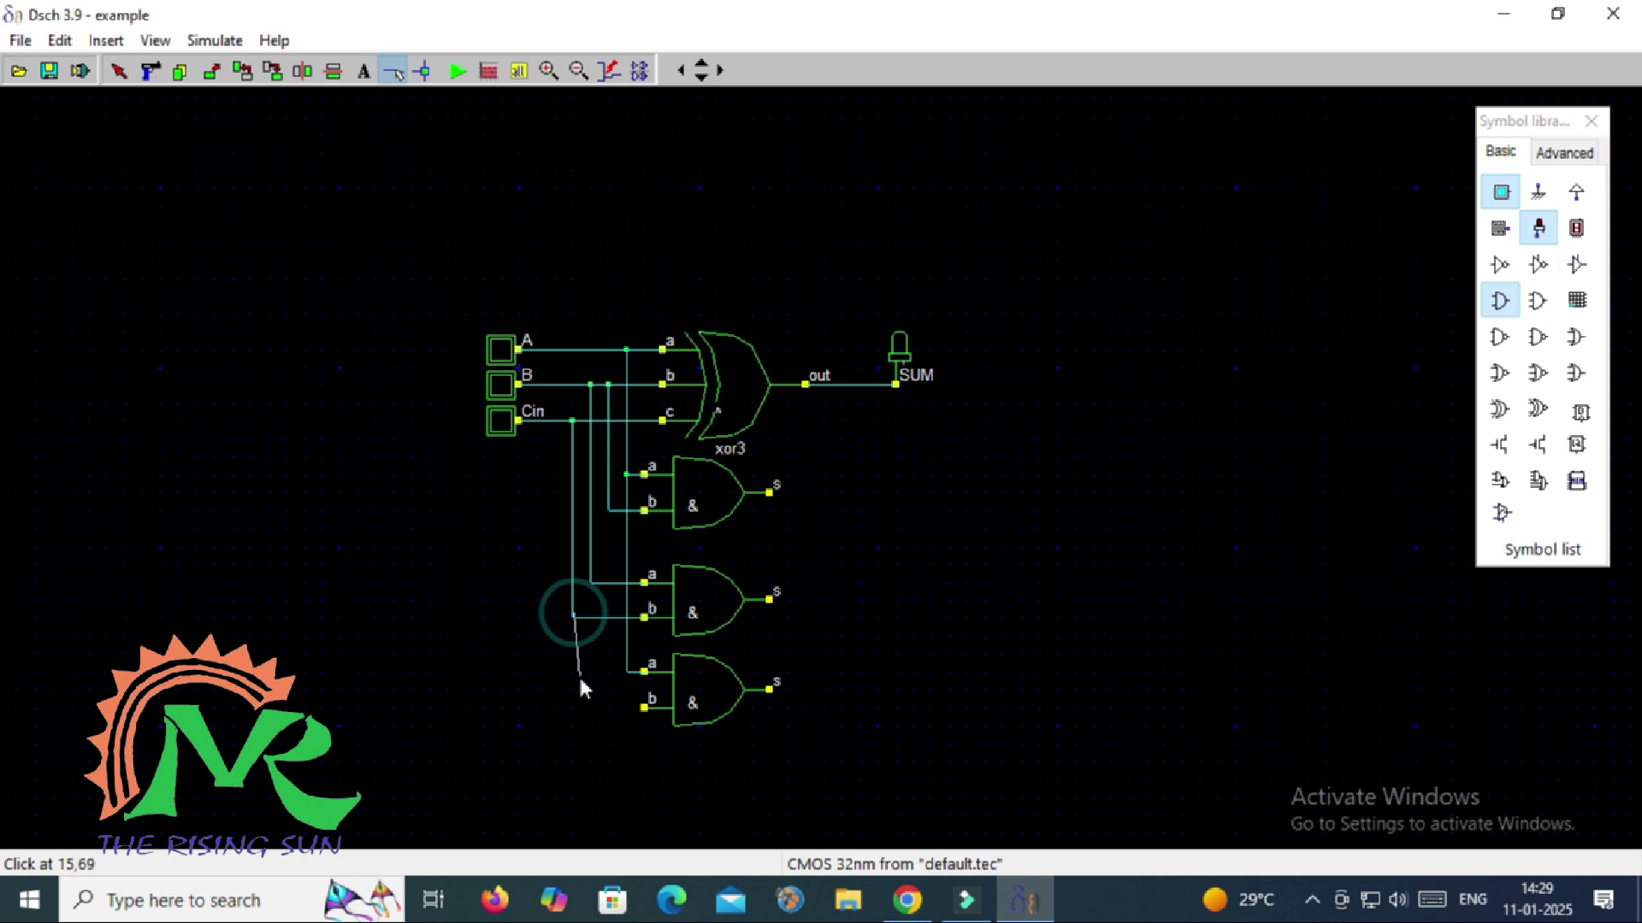
click(571, 707)
click(644, 706)
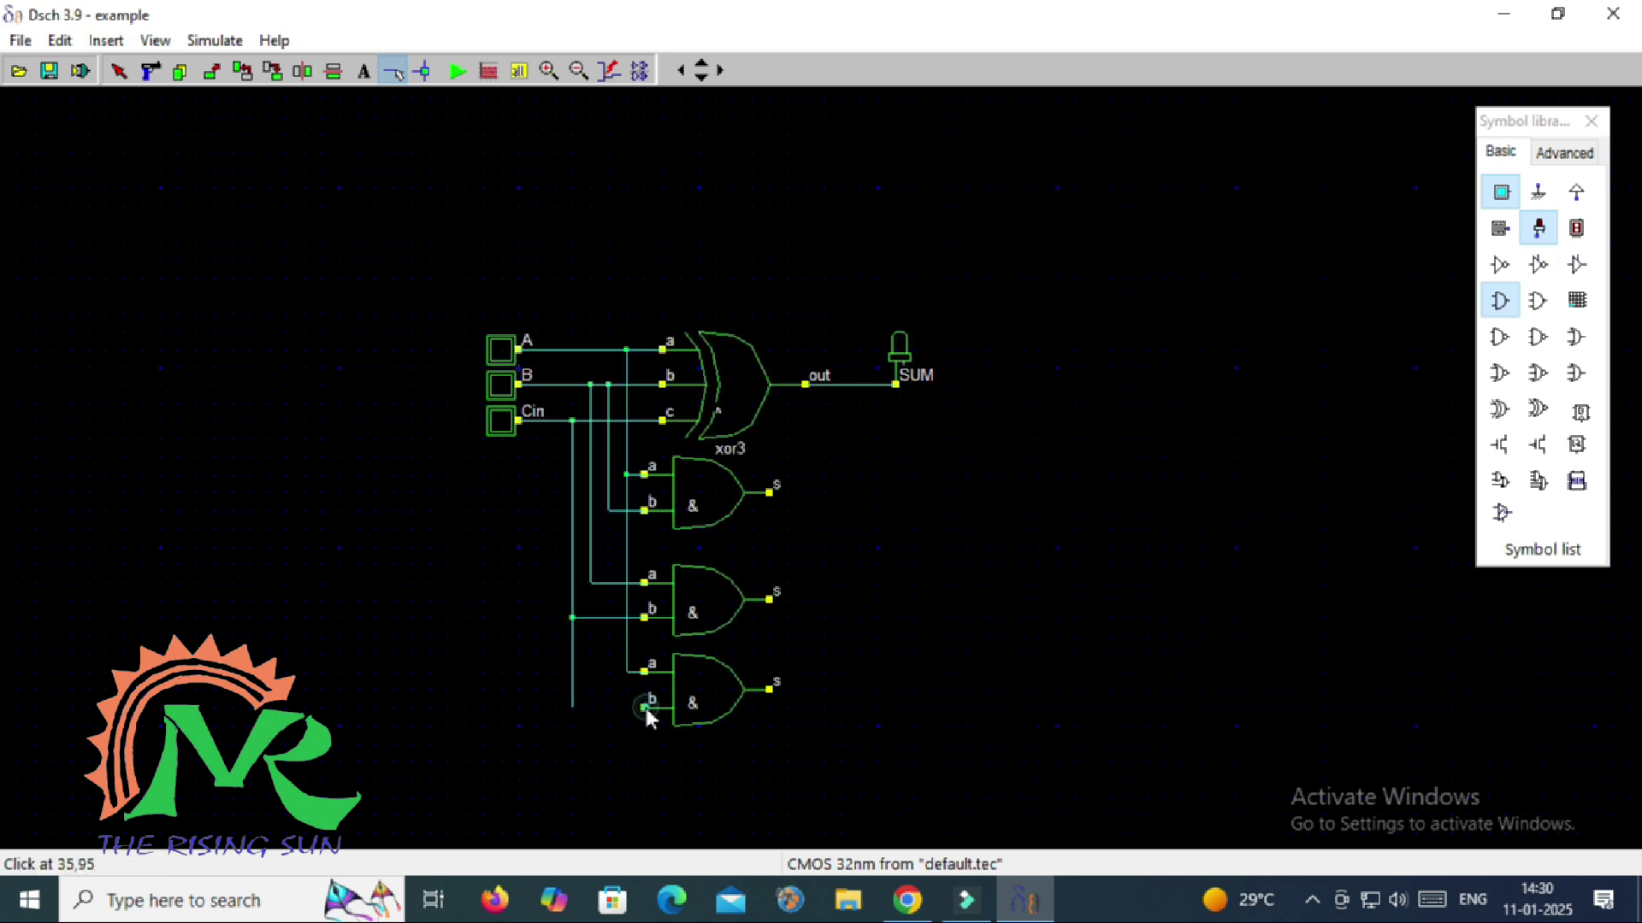
click(572, 708)
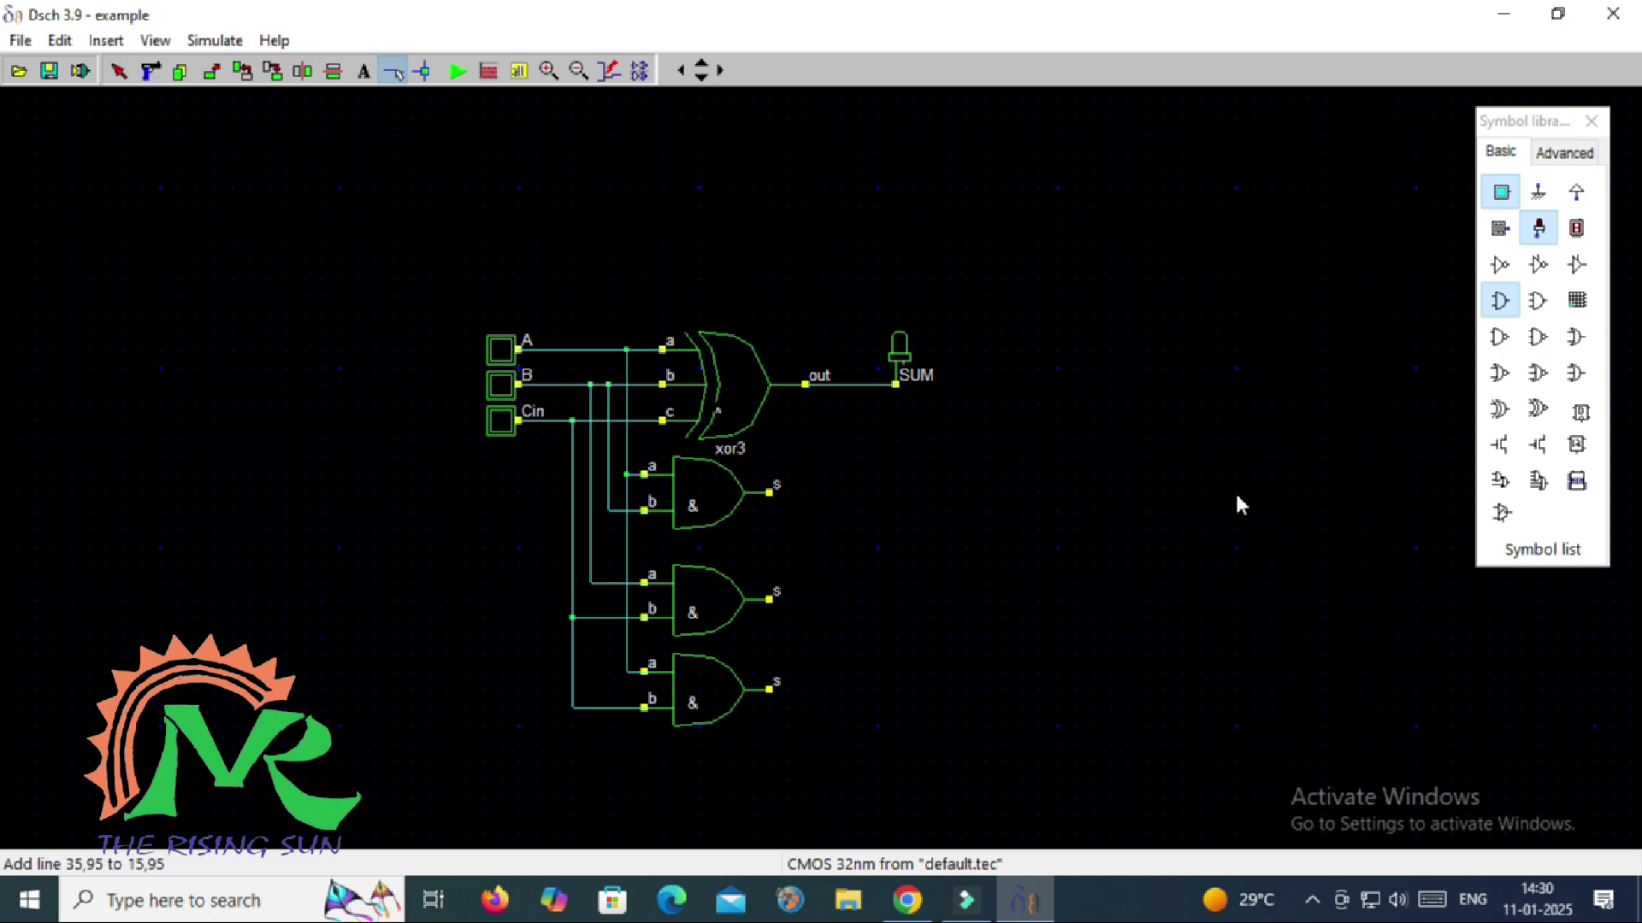
click(923, 902)
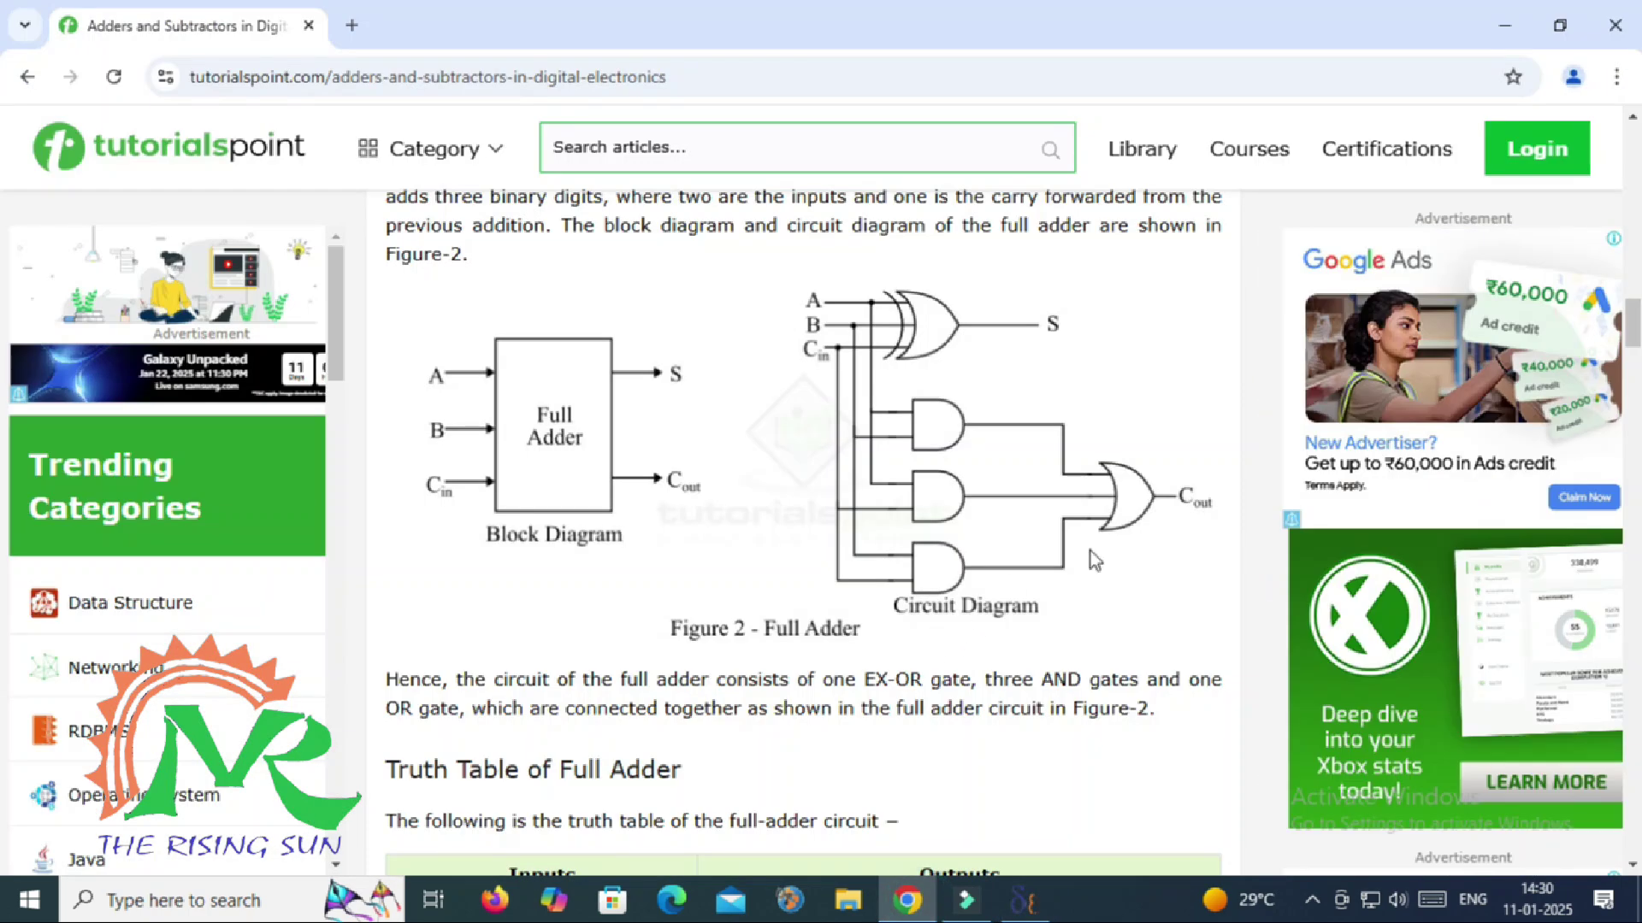
click(1022, 911)
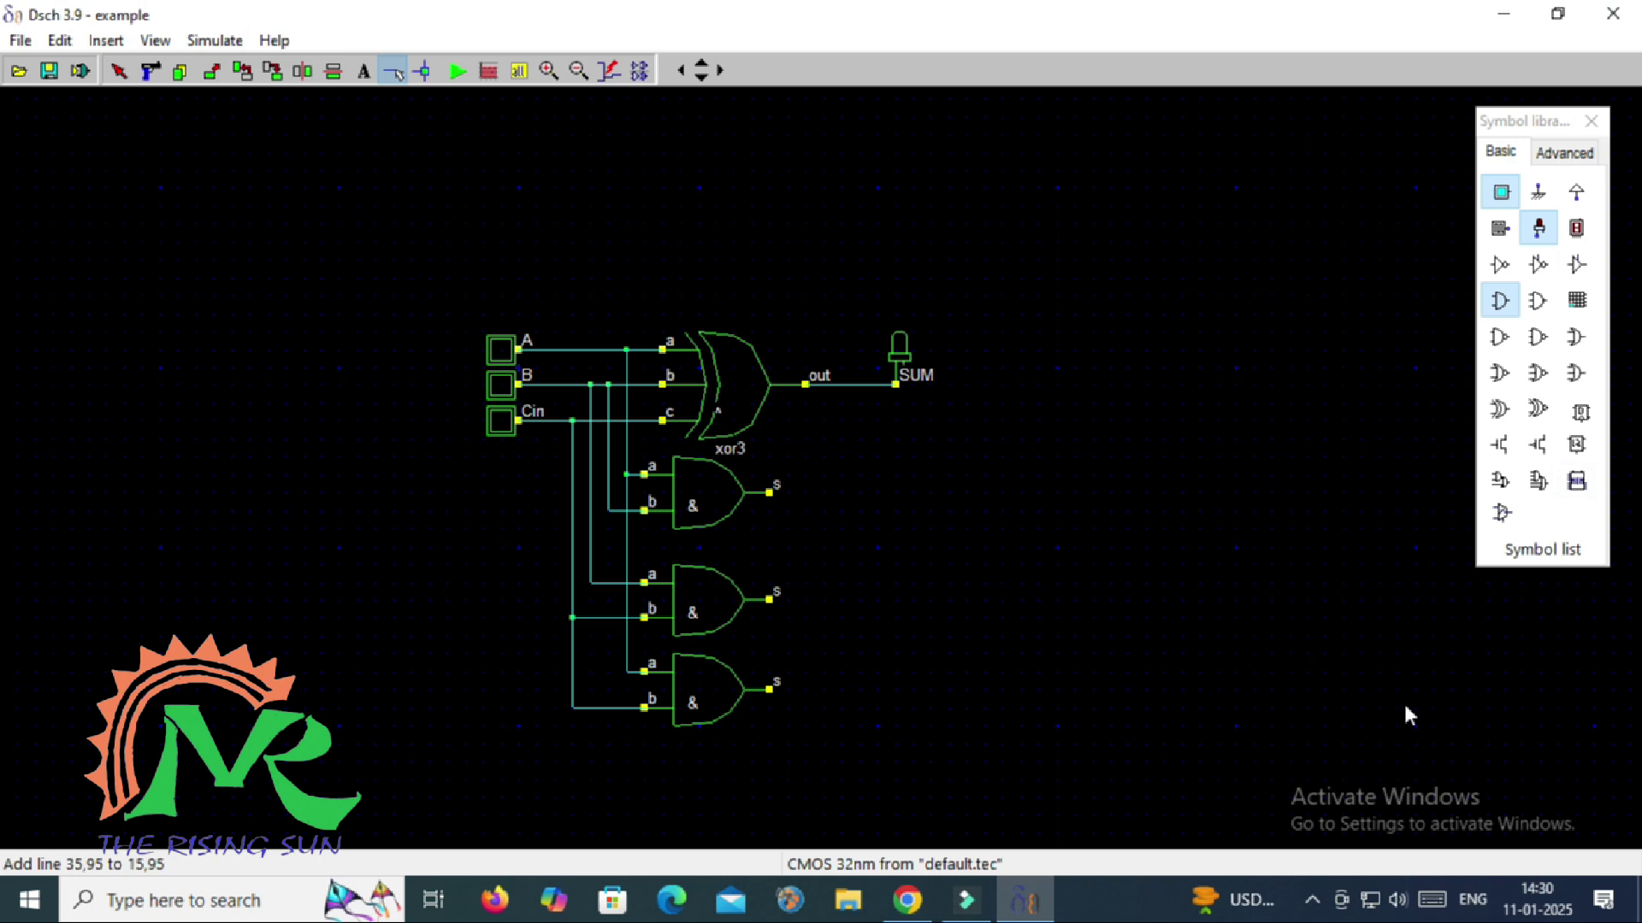
Place a 3-input OR gate right of the AND gates and wire all three AND outputs into it
click(1576, 376)
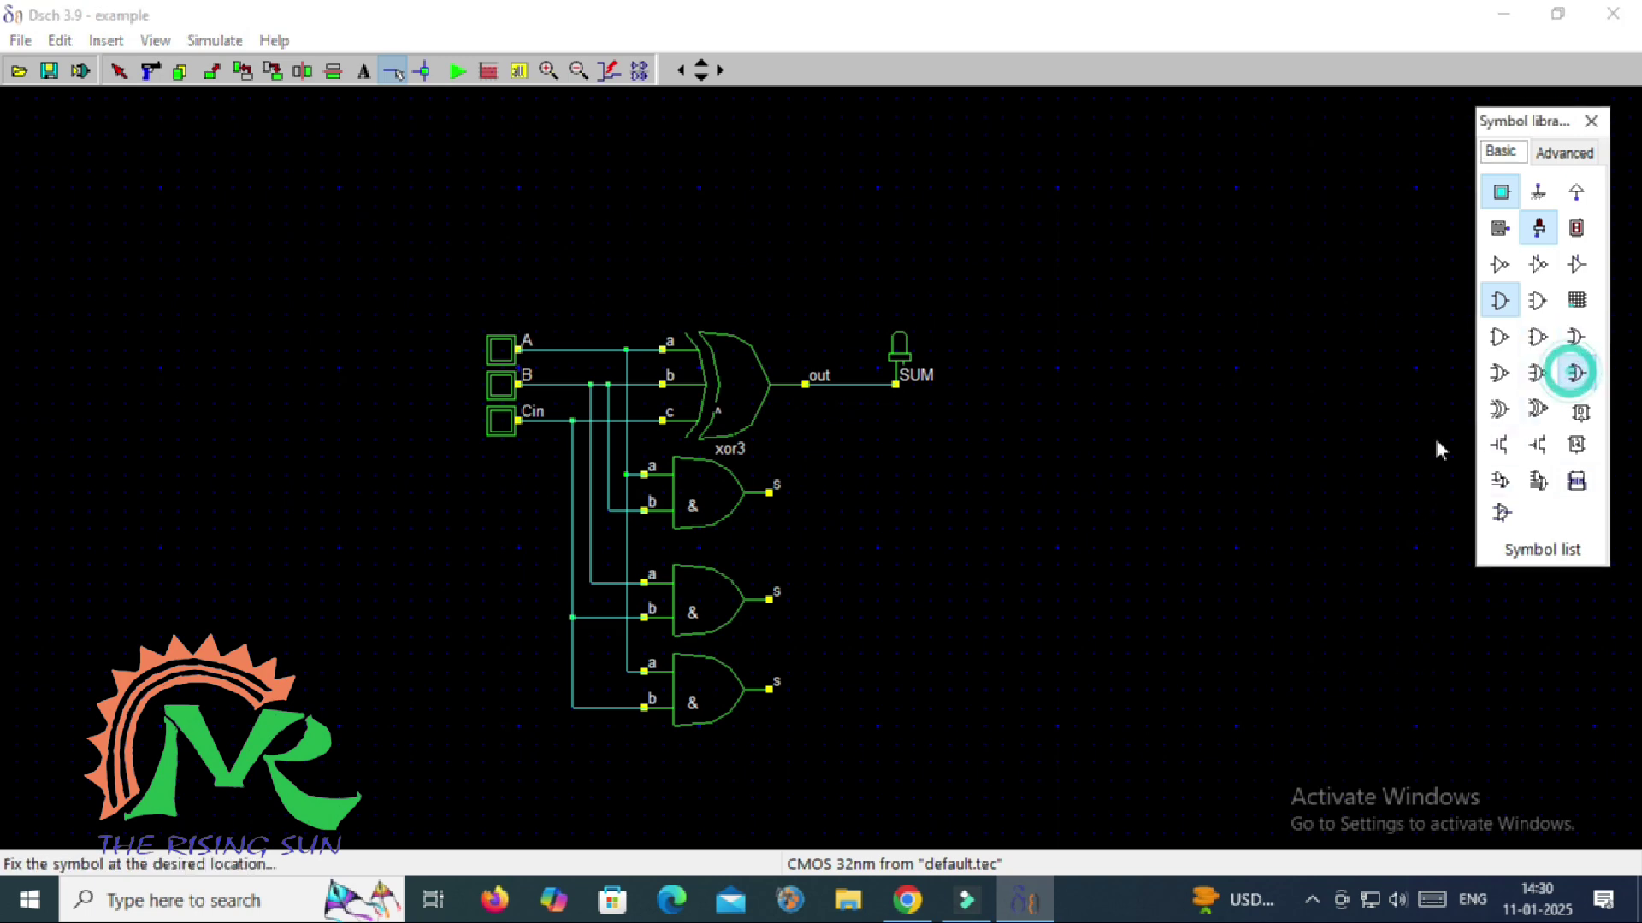
click(1070, 631)
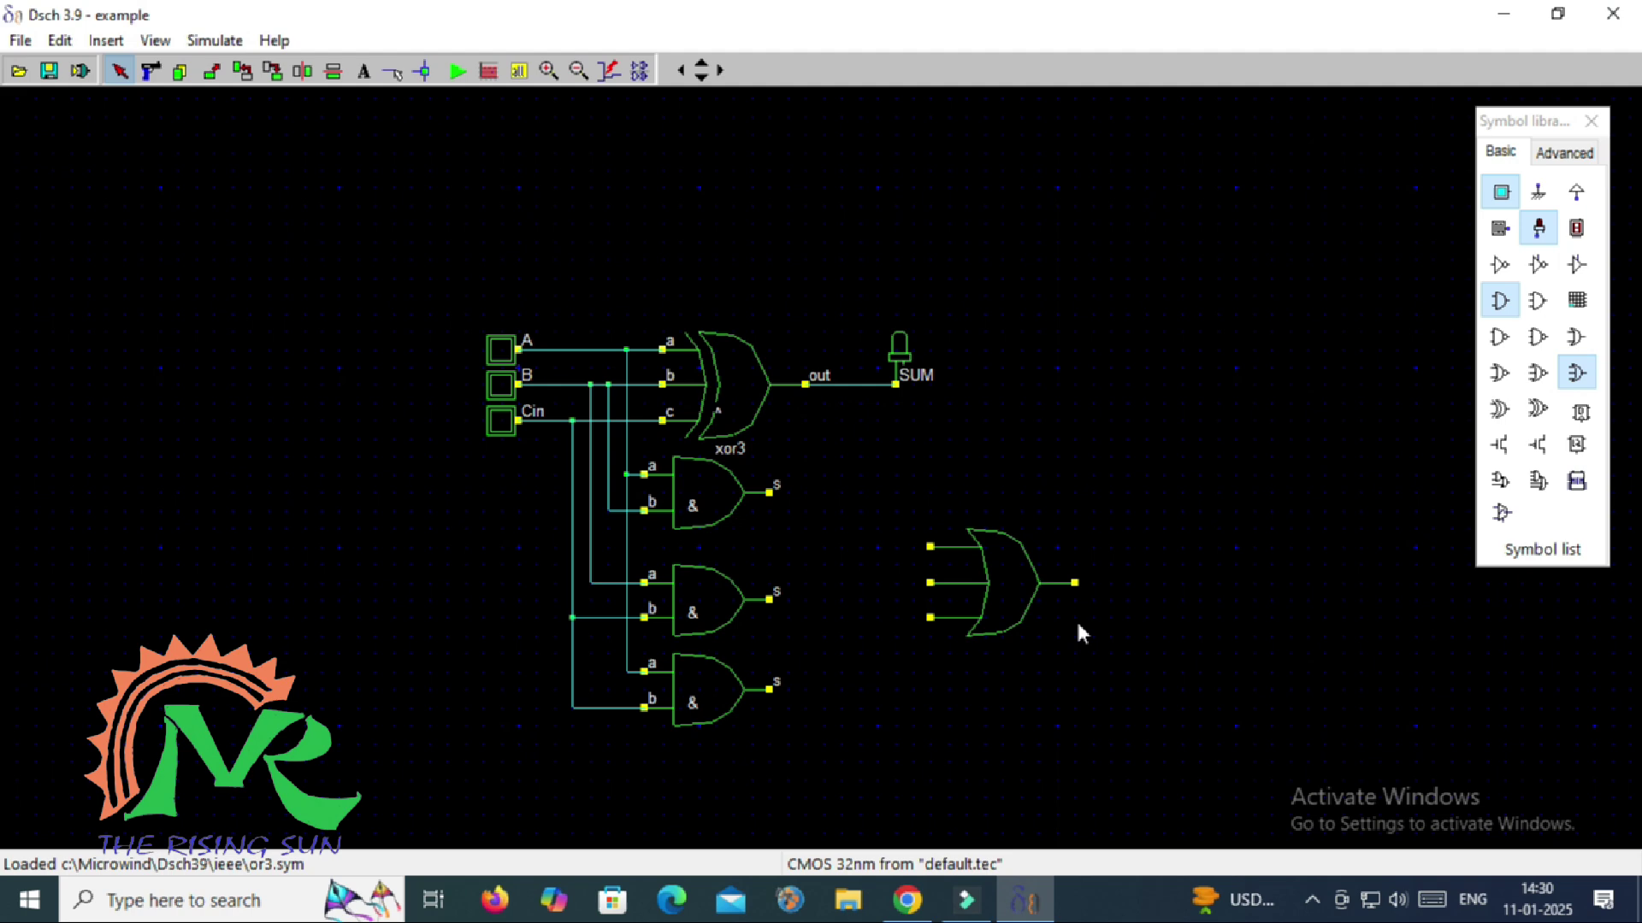
click(393, 71)
drag(767, 494, 908, 547)
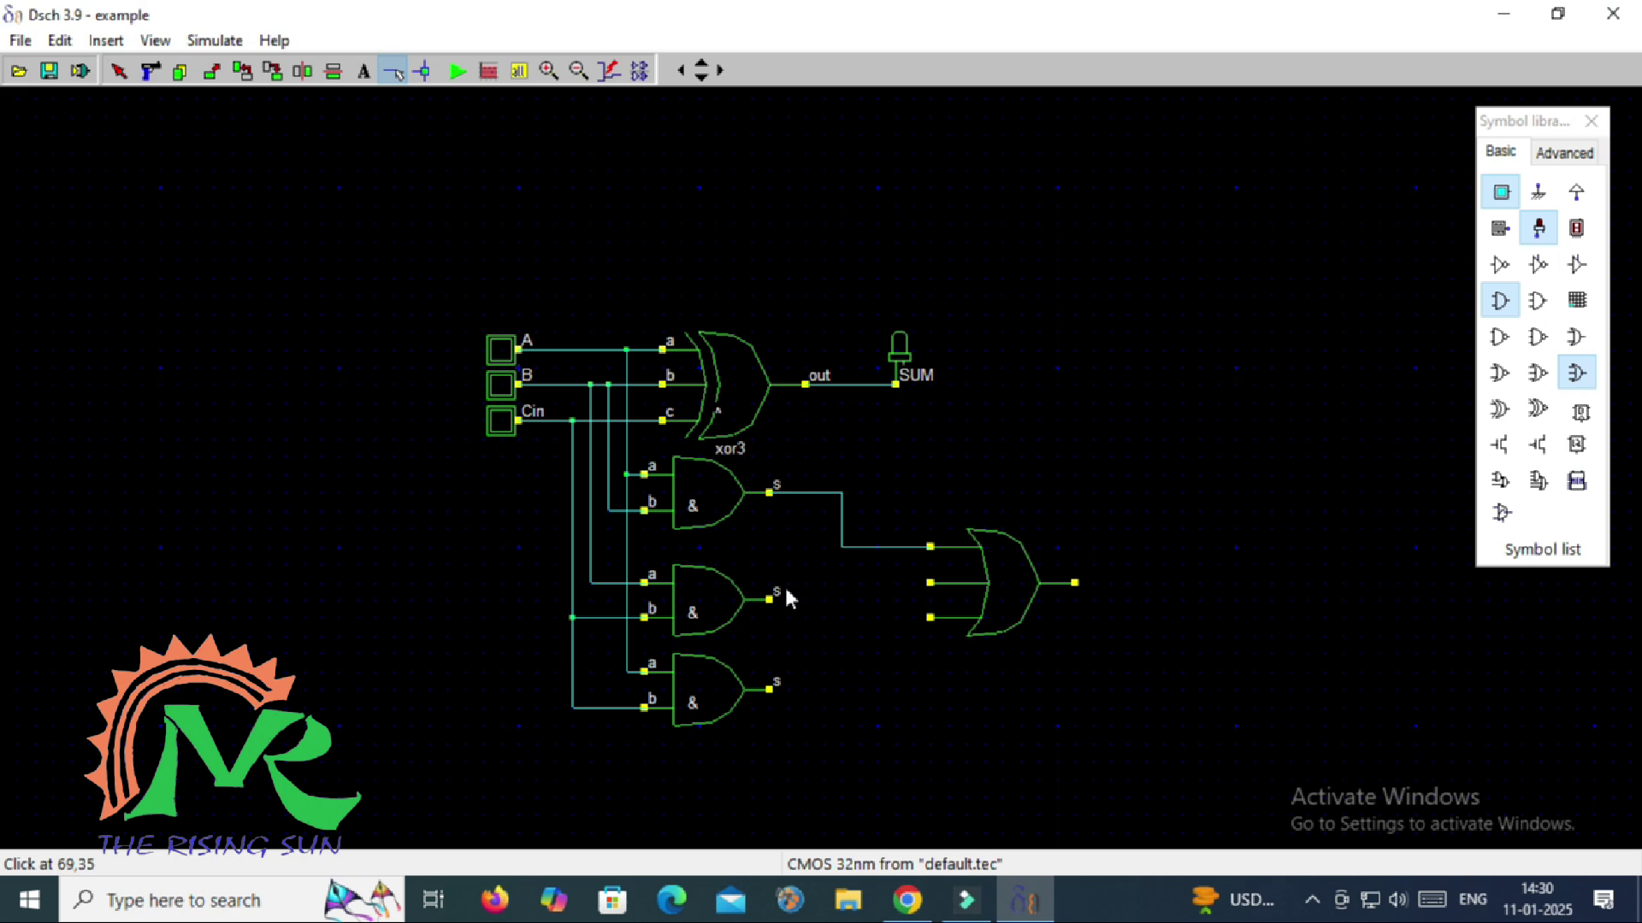
drag(768, 599, 928, 584)
drag(770, 690, 931, 617)
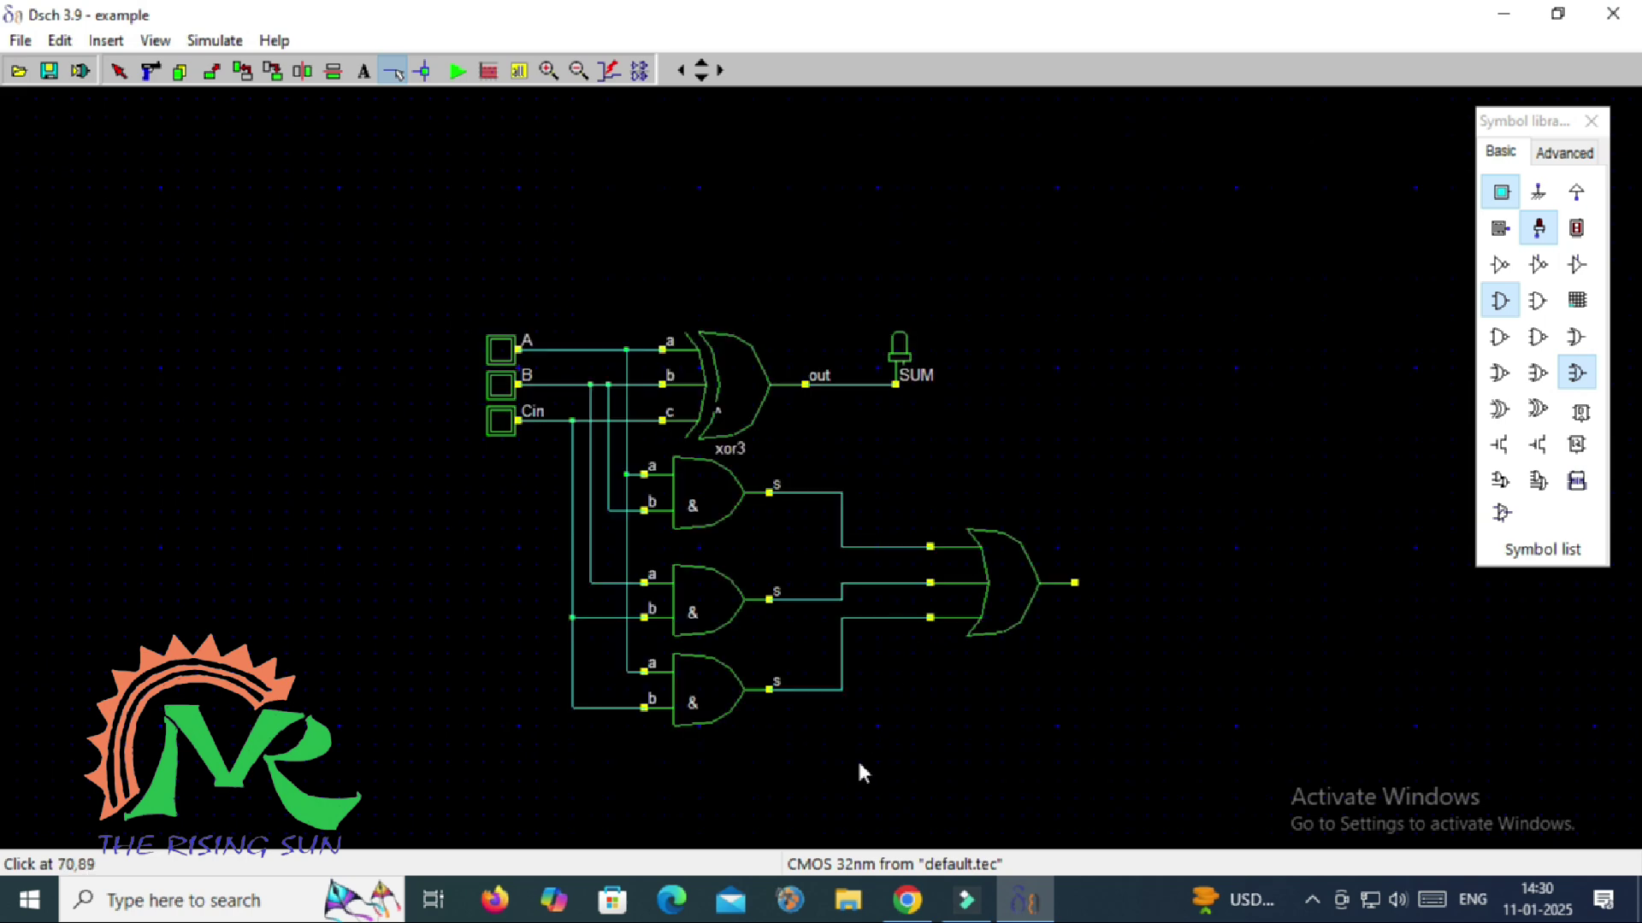
Add a light named carryout wired to the OR gate's output
click(1538, 227)
click(1156, 589)
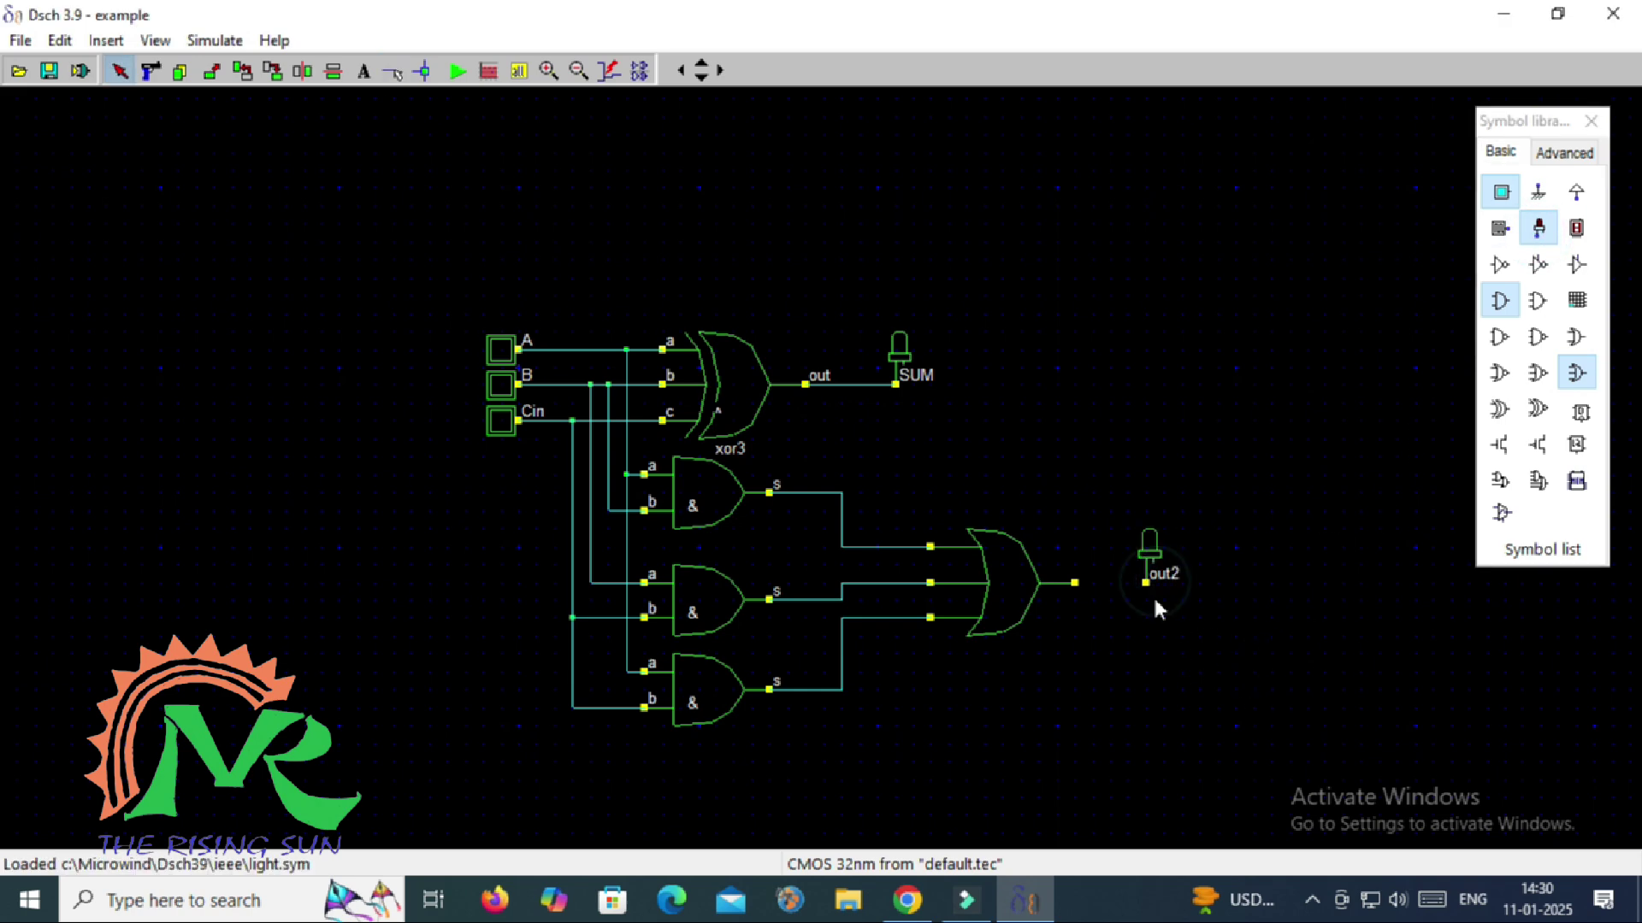
click(393, 72)
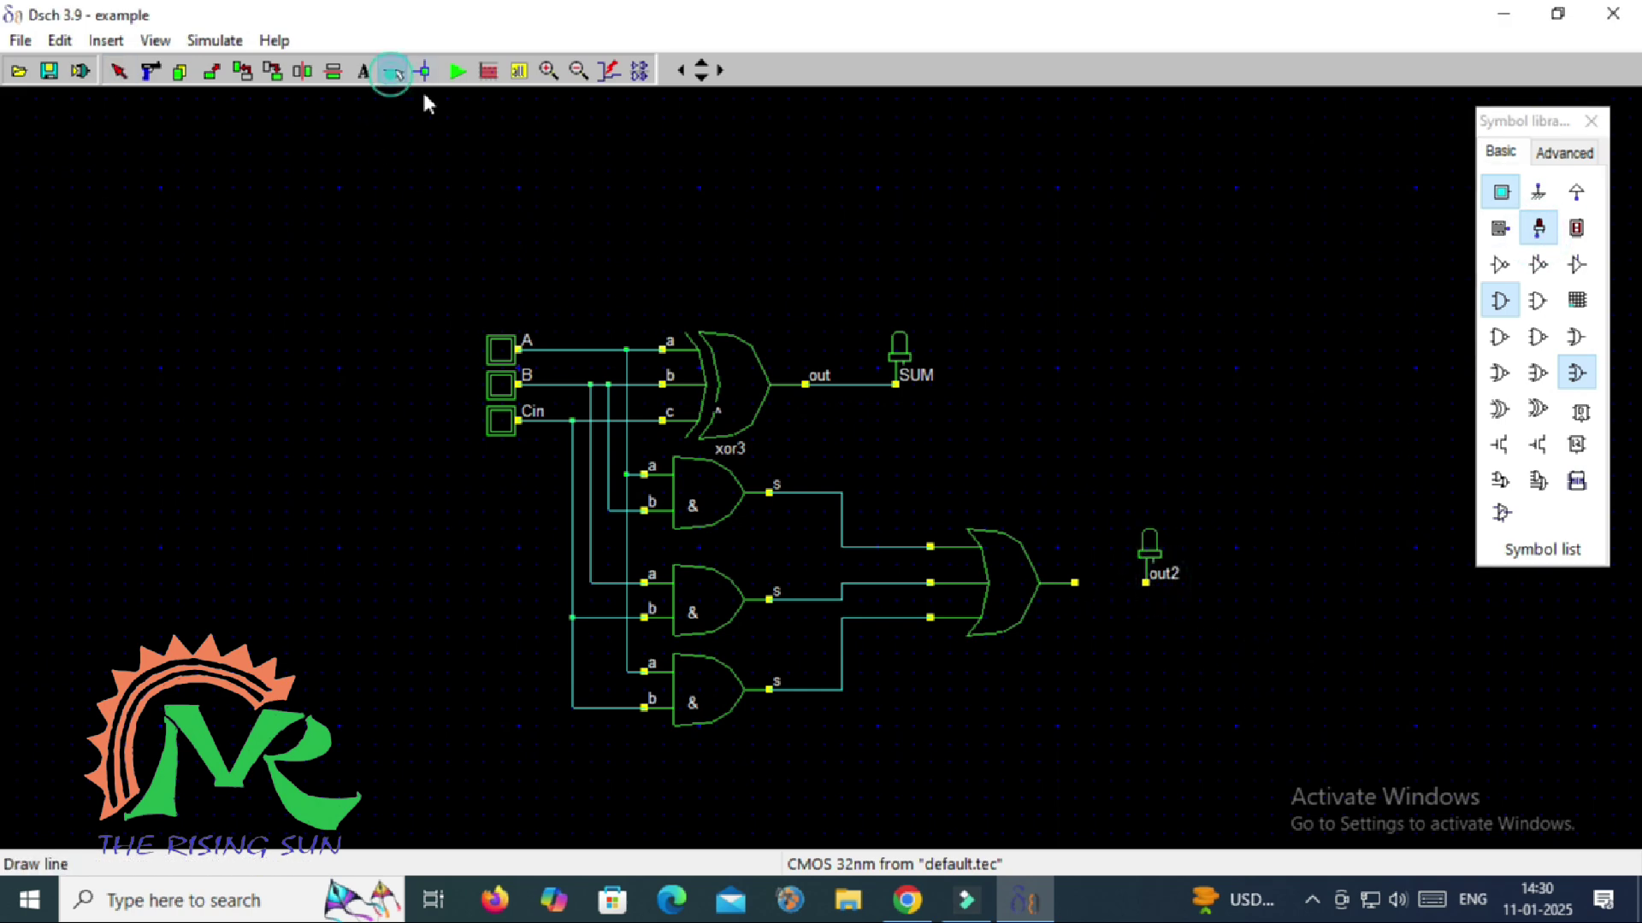
drag(1074, 583, 1145, 582)
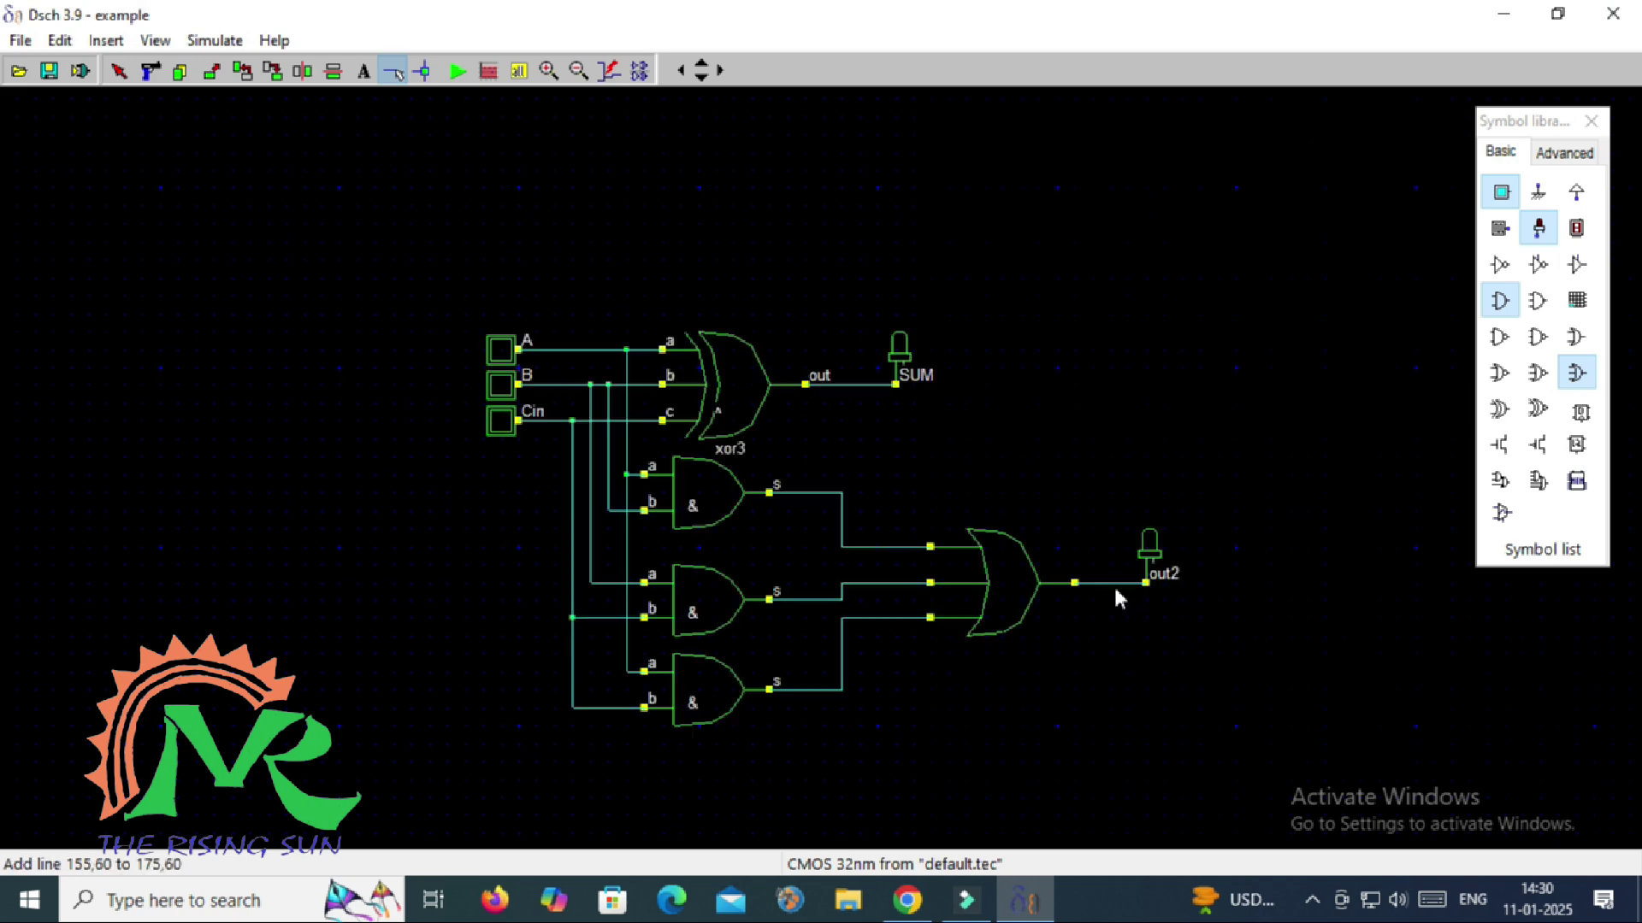
double_click(1145, 554)
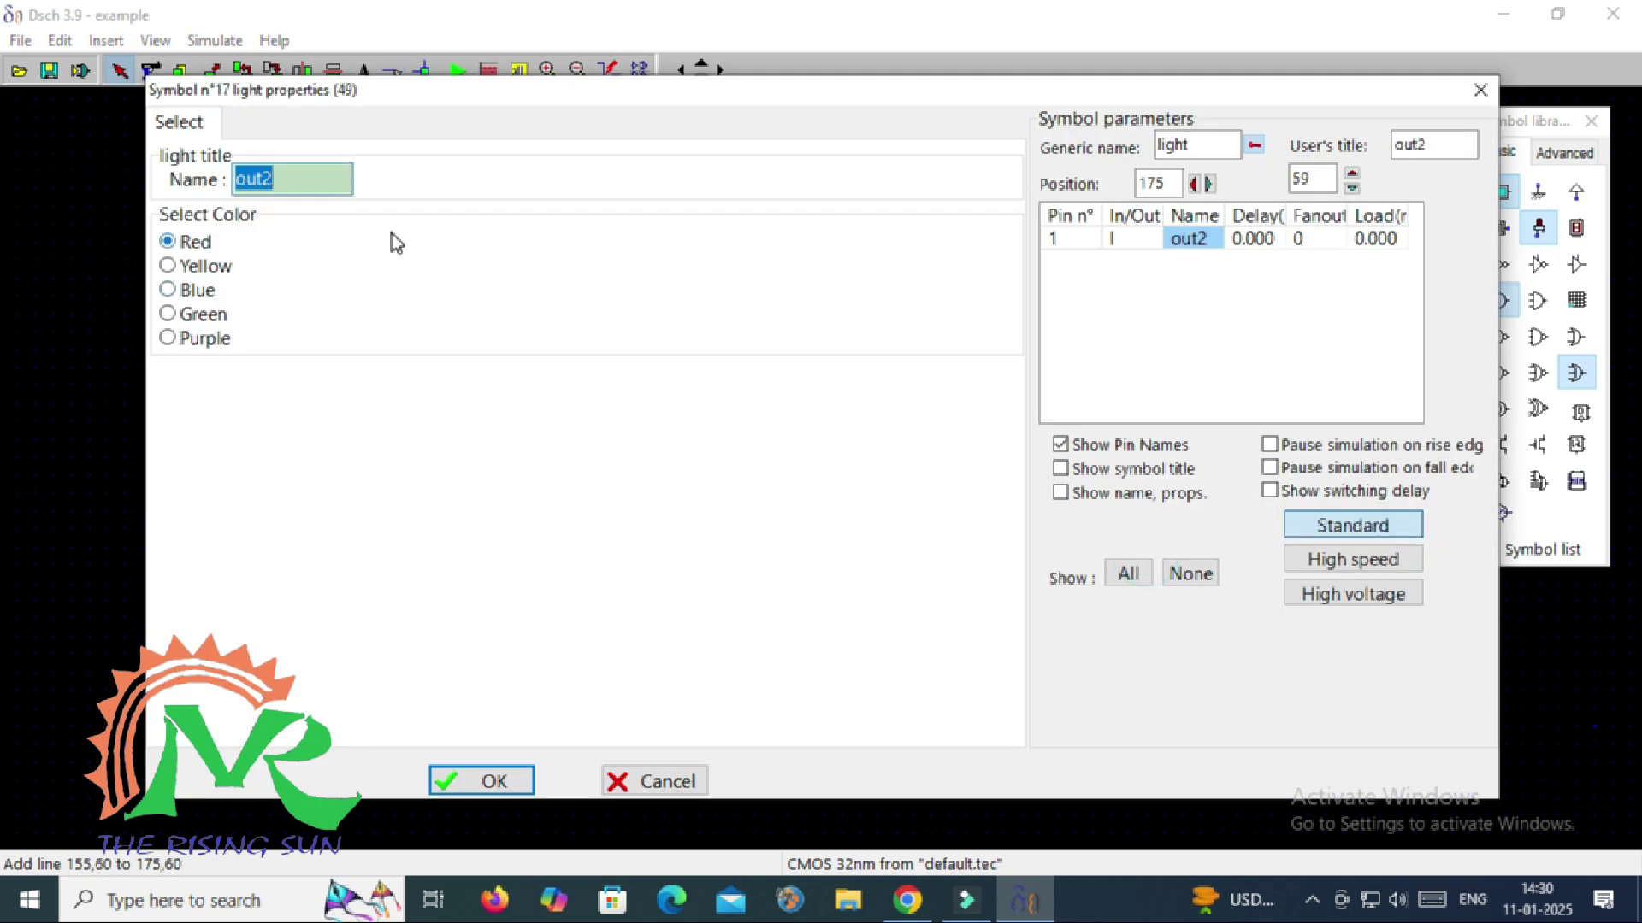
text(ca)
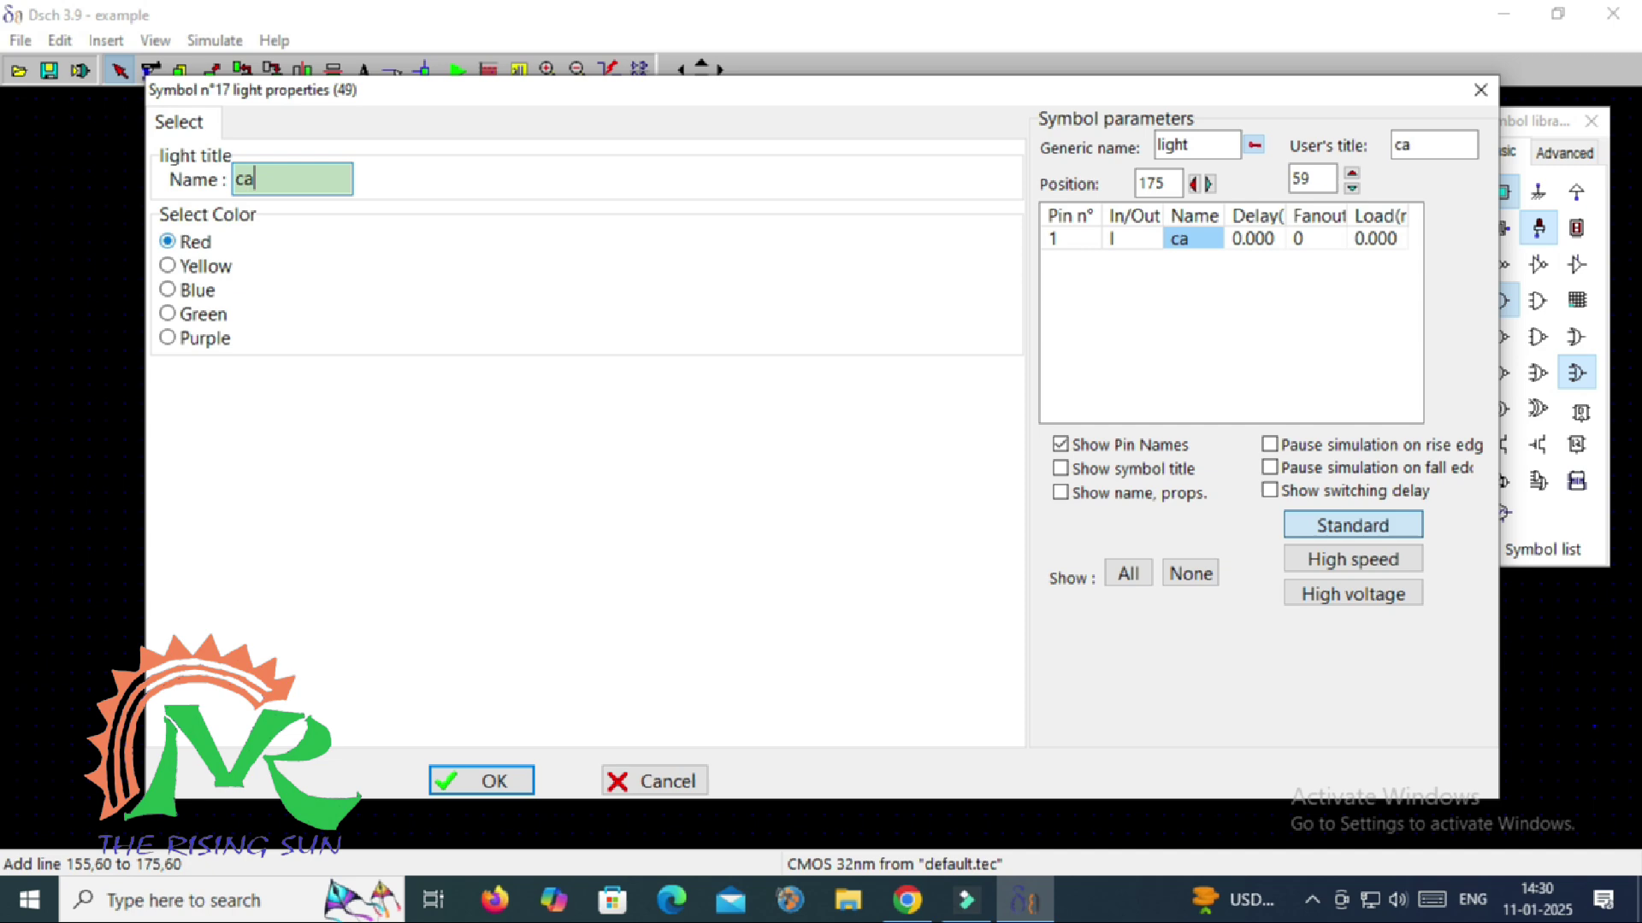
text(rryout)
click(453, 781)
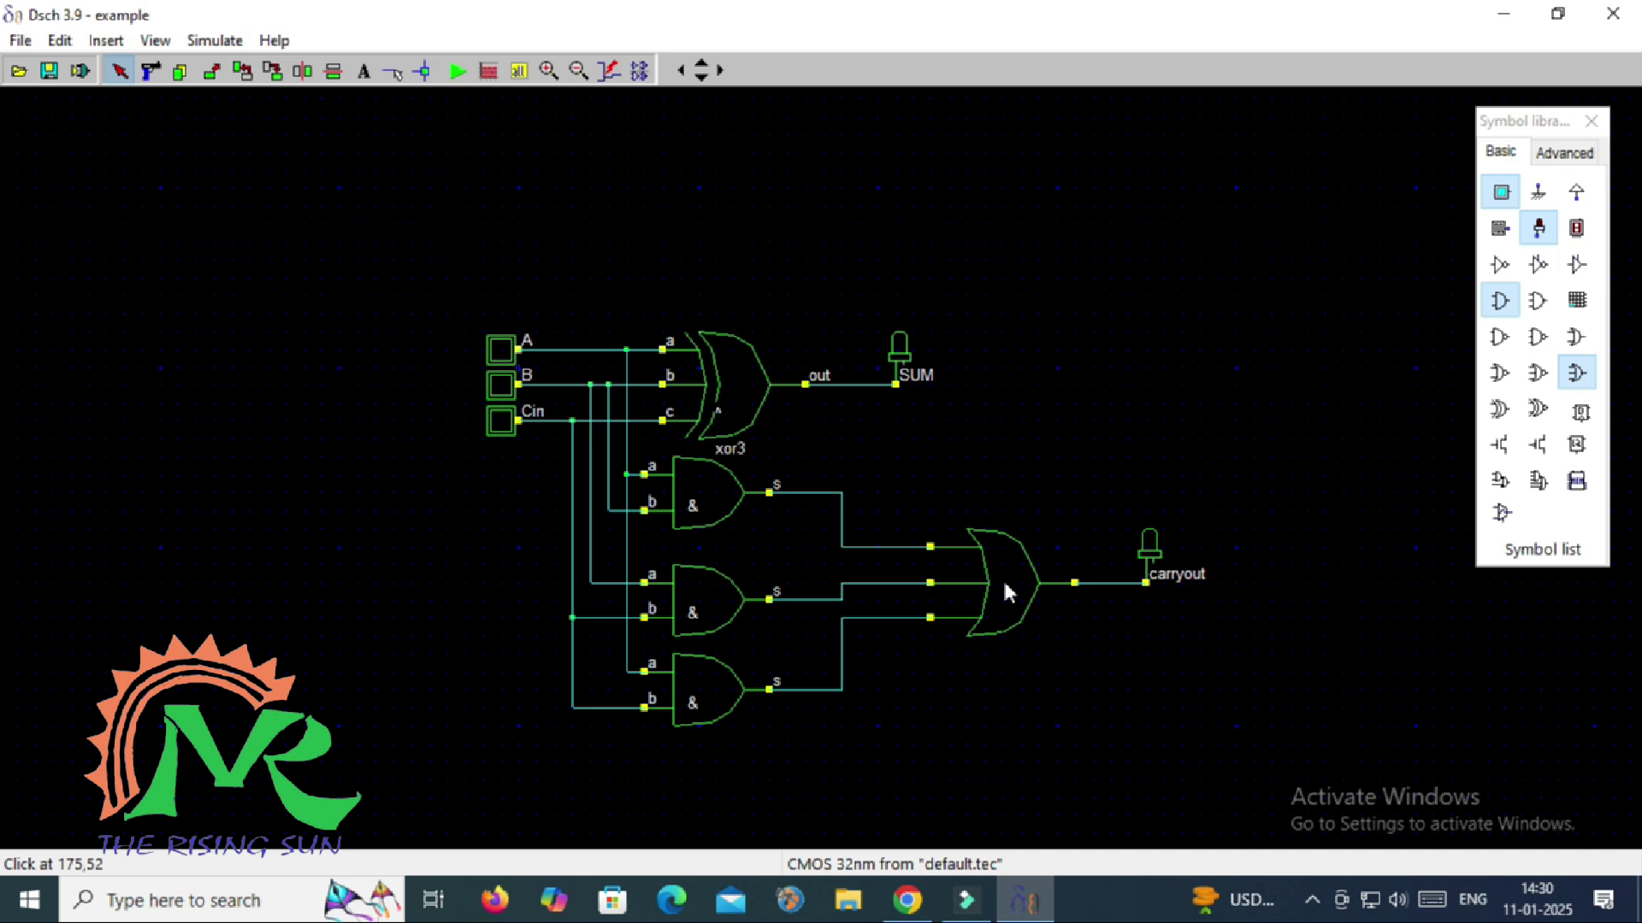
Show the OR gate's pin names and symbol title
double_click(1005, 590)
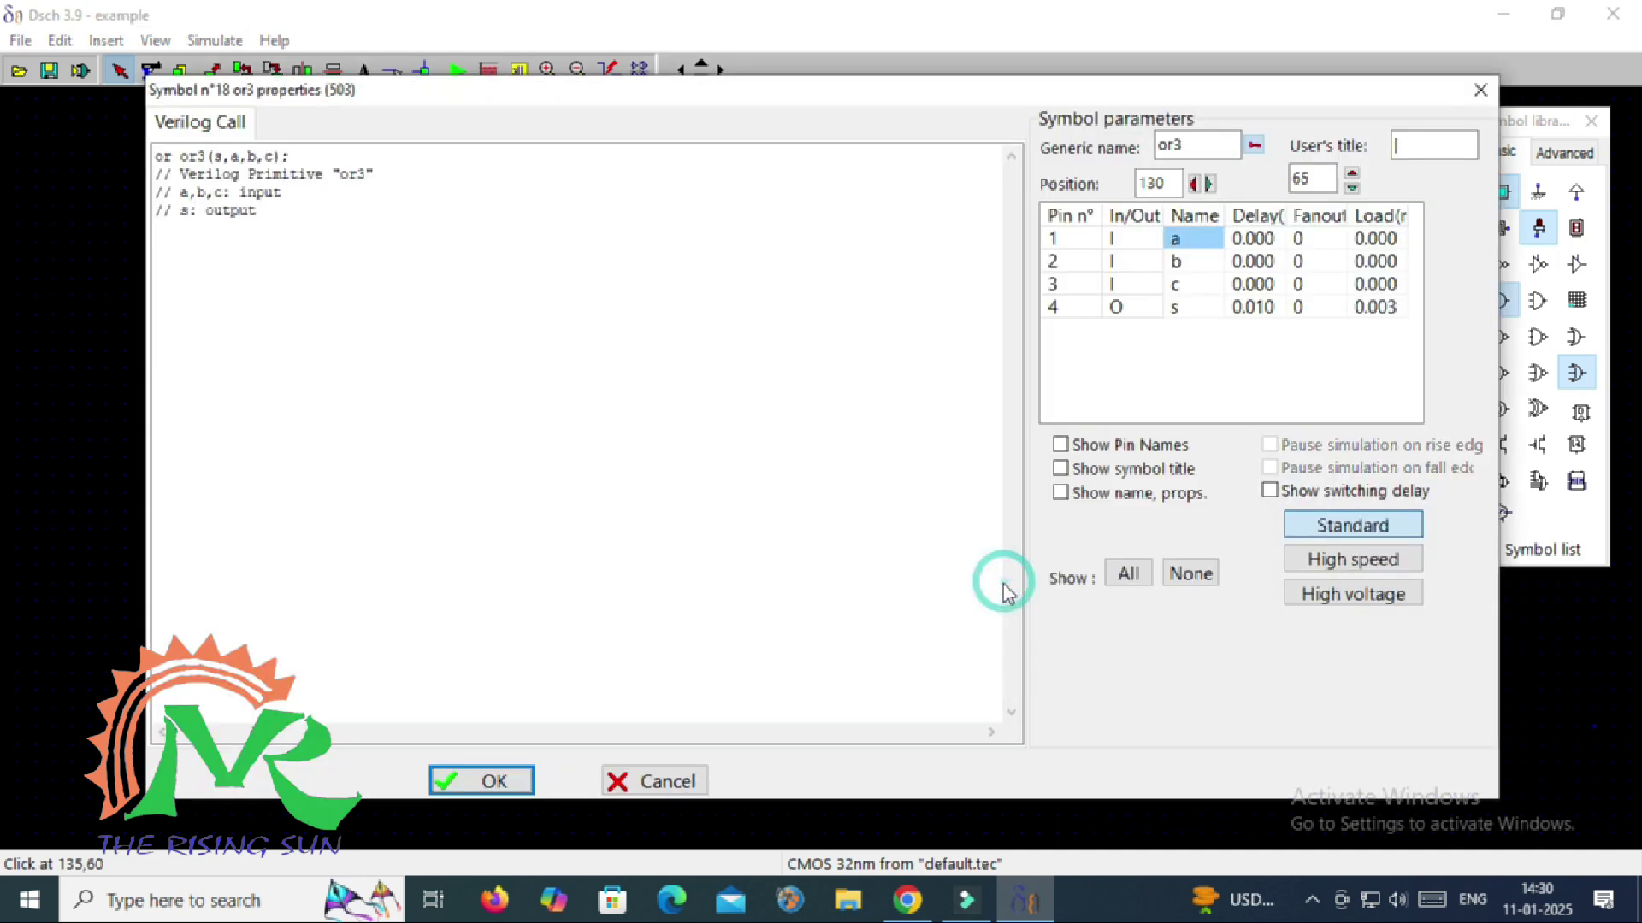
click(1123, 448)
click(1112, 468)
click(484, 781)
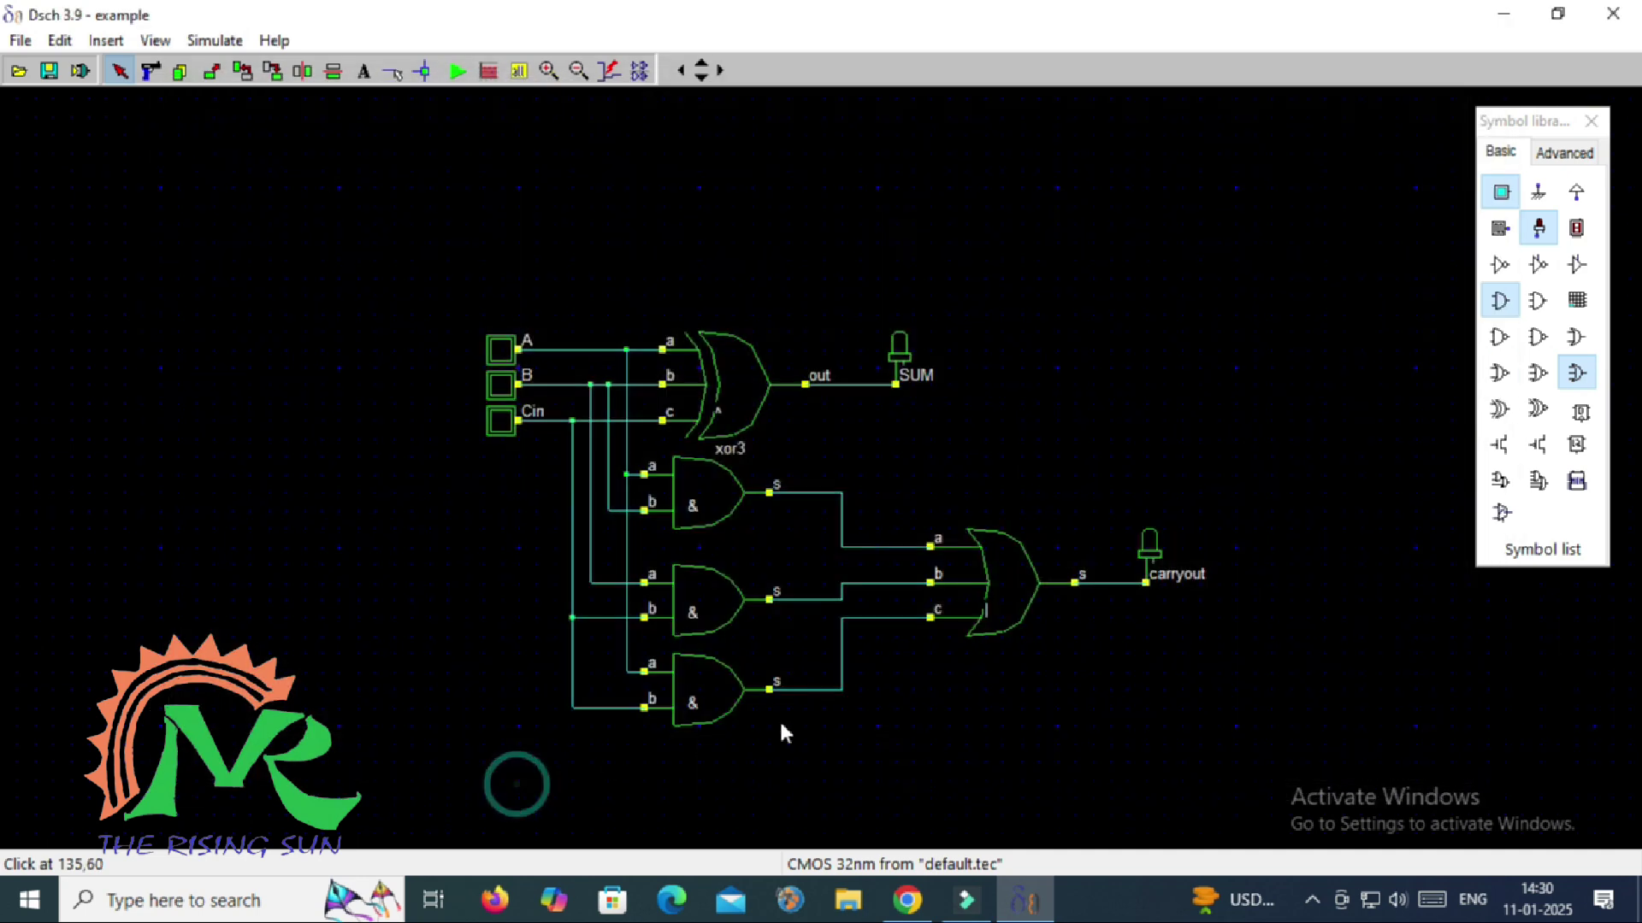
click(1039, 715)
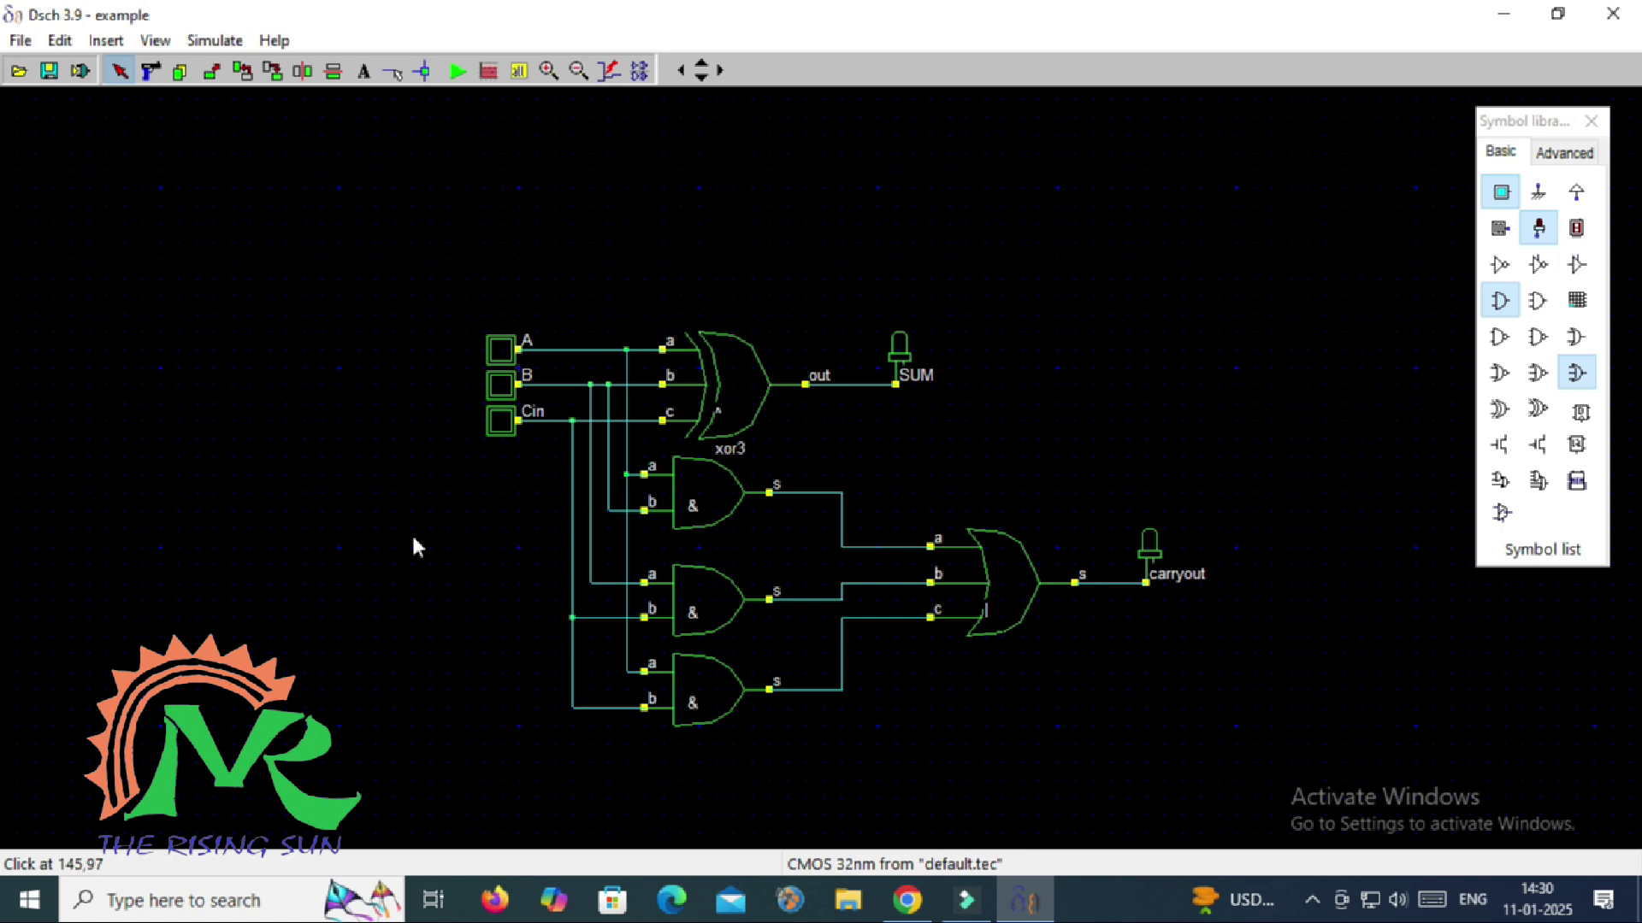
Switch the foundry technology to the 45 nm cmos45n.tec file
click(49, 72)
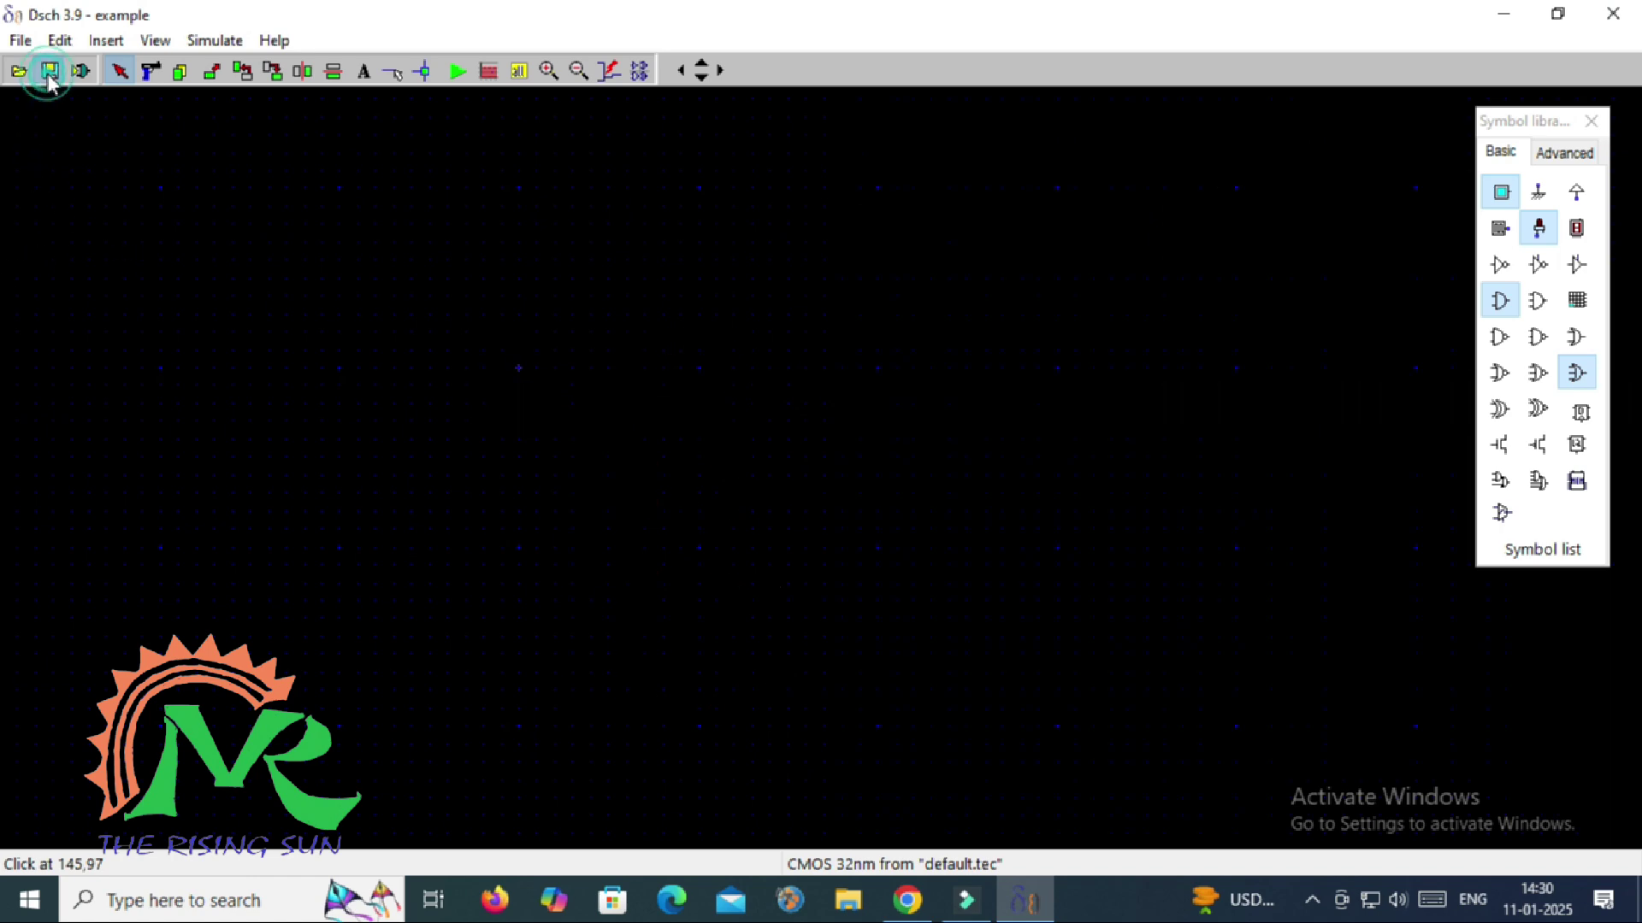
click(21, 40)
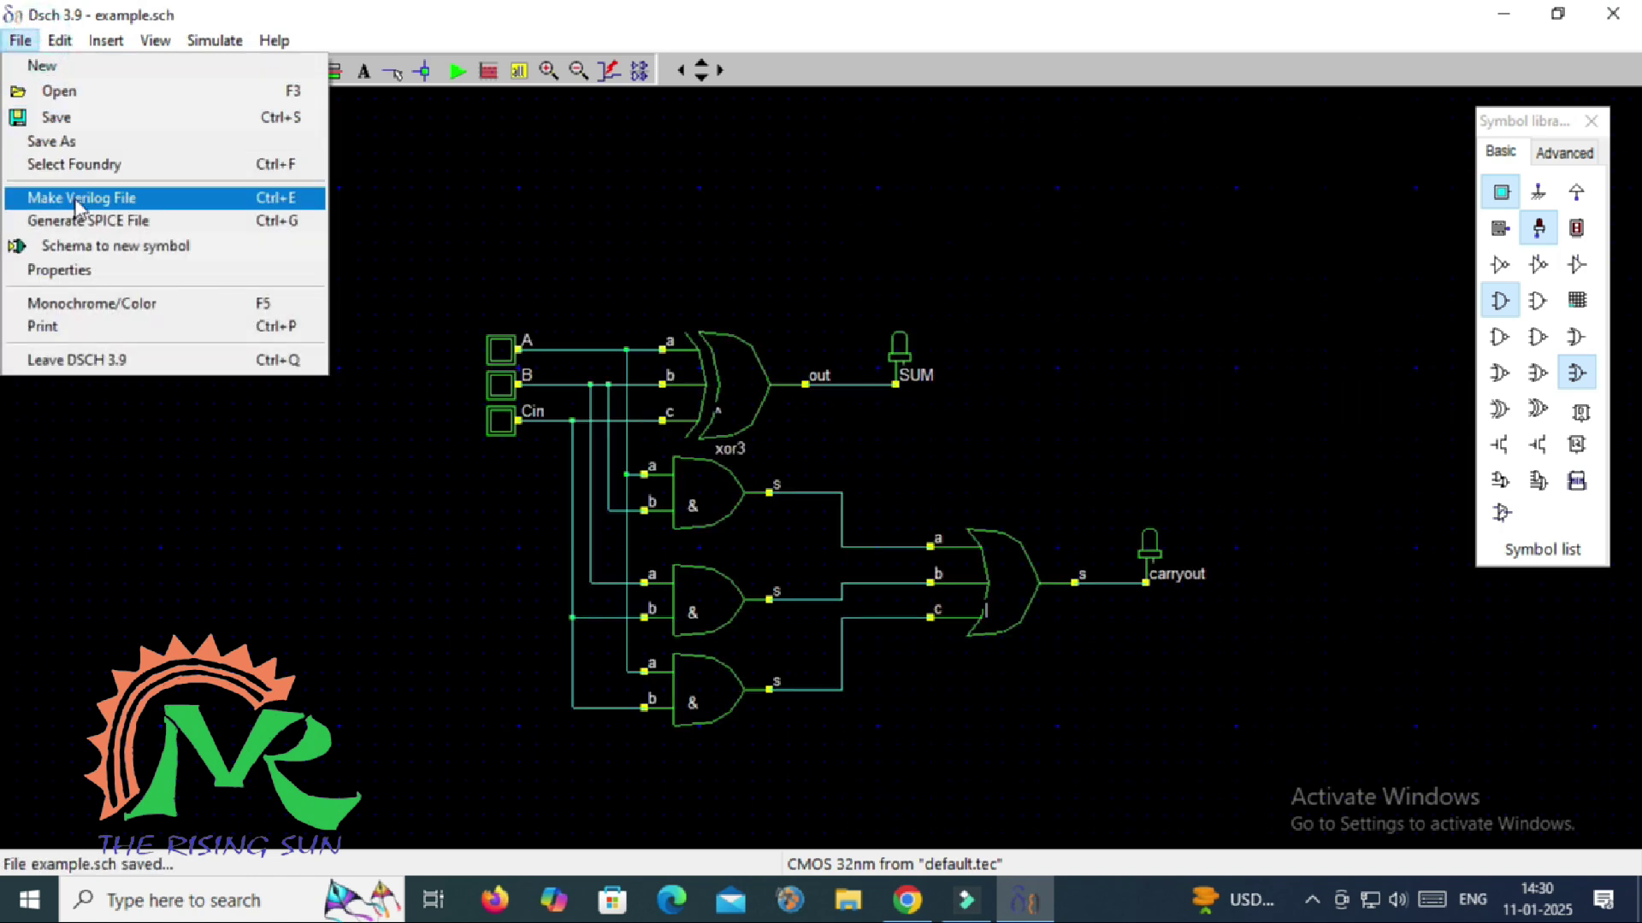
click(73, 164)
scroll(907, 535, down, 1)
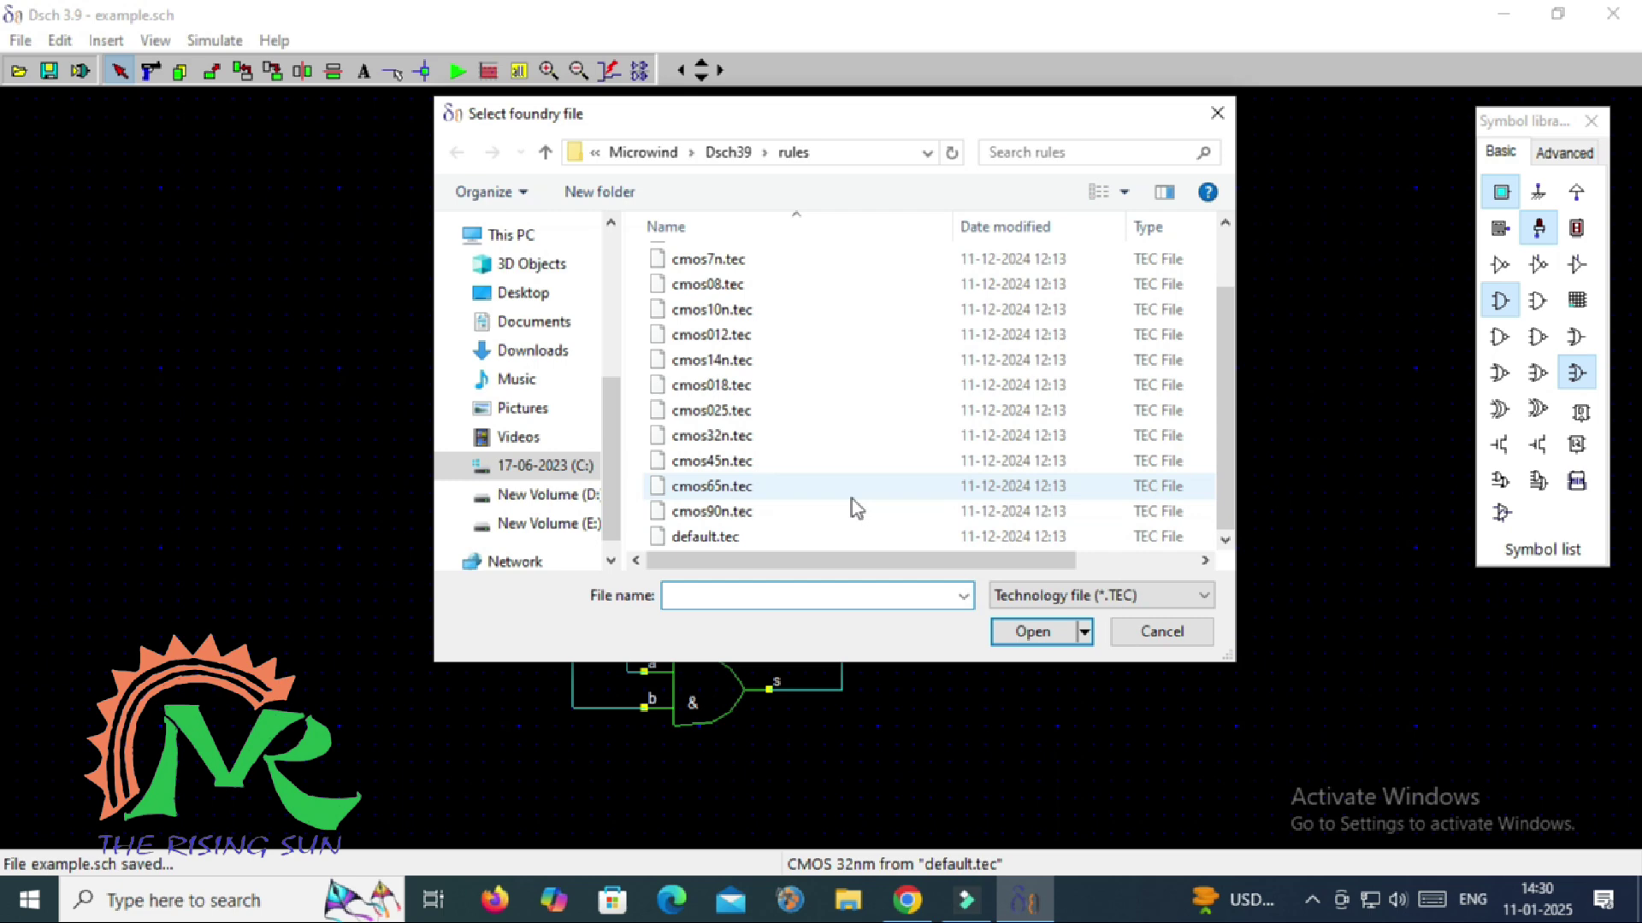
click(761, 463)
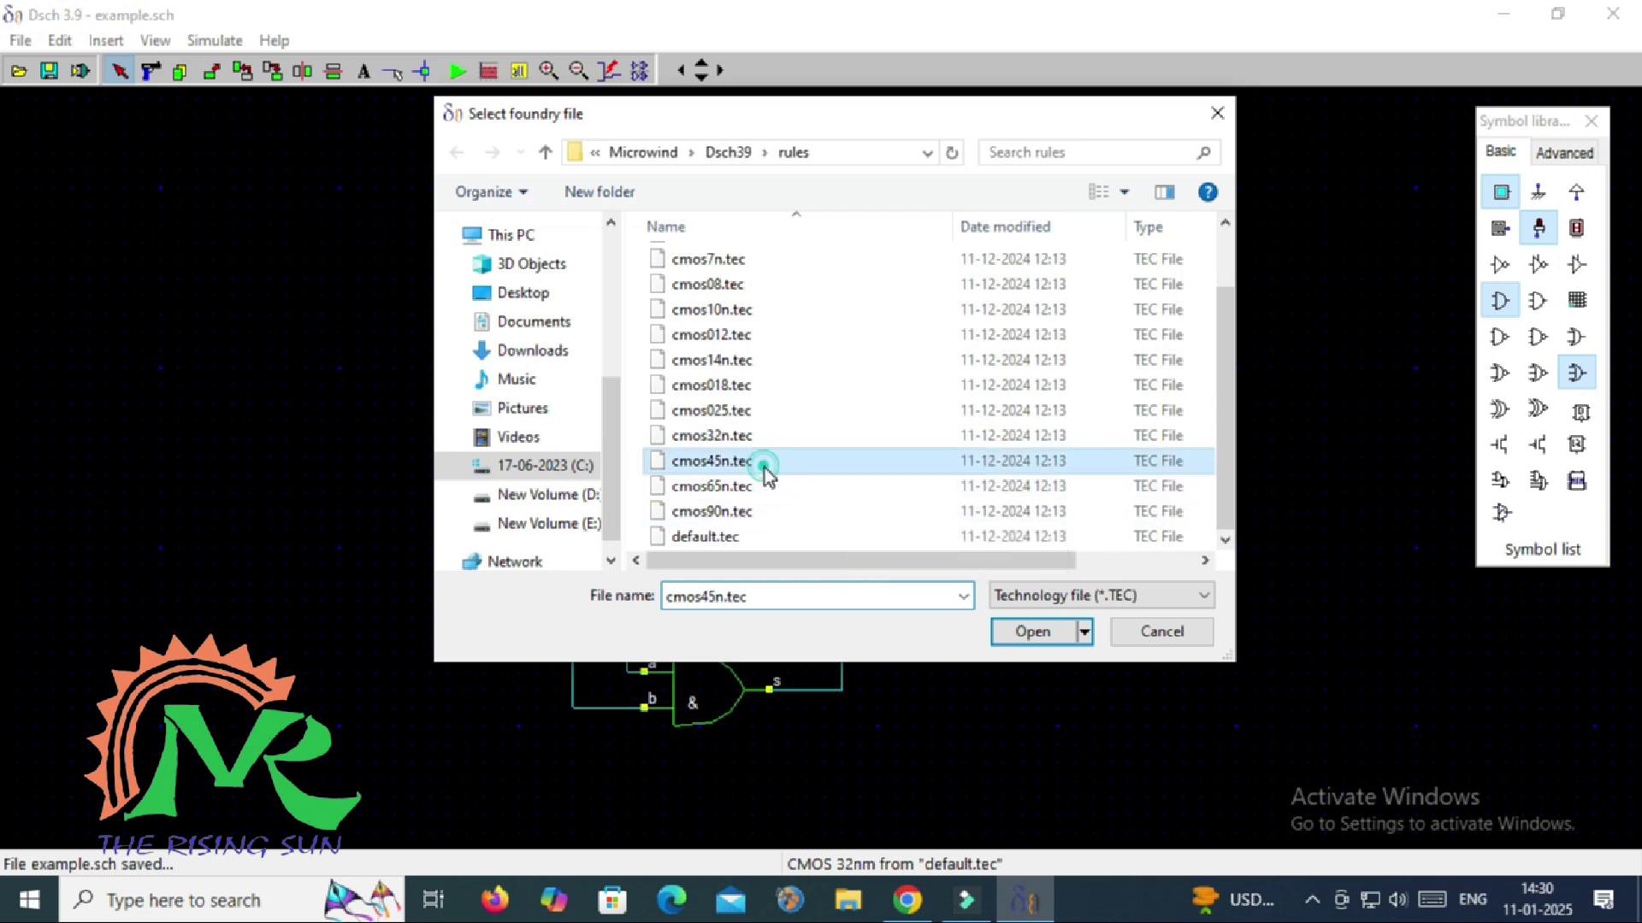
click(1033, 633)
Save the schematic as adder_logic-gates_VNR.sch in Pictures > DSCH_EXAMPLES
click(19, 42)
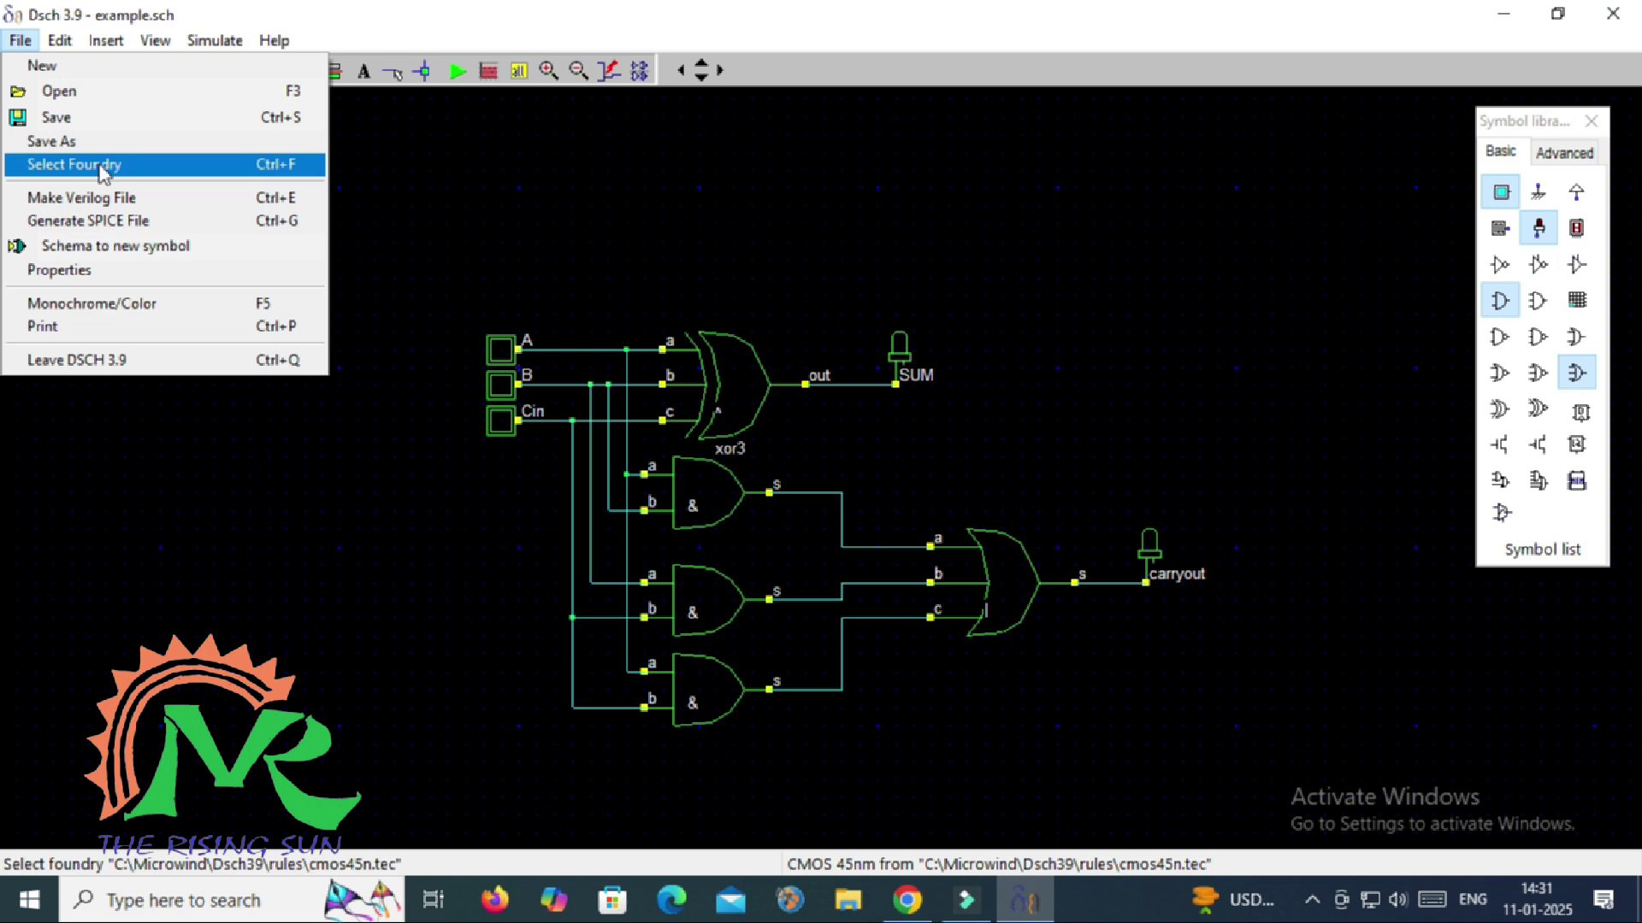
click(85, 142)
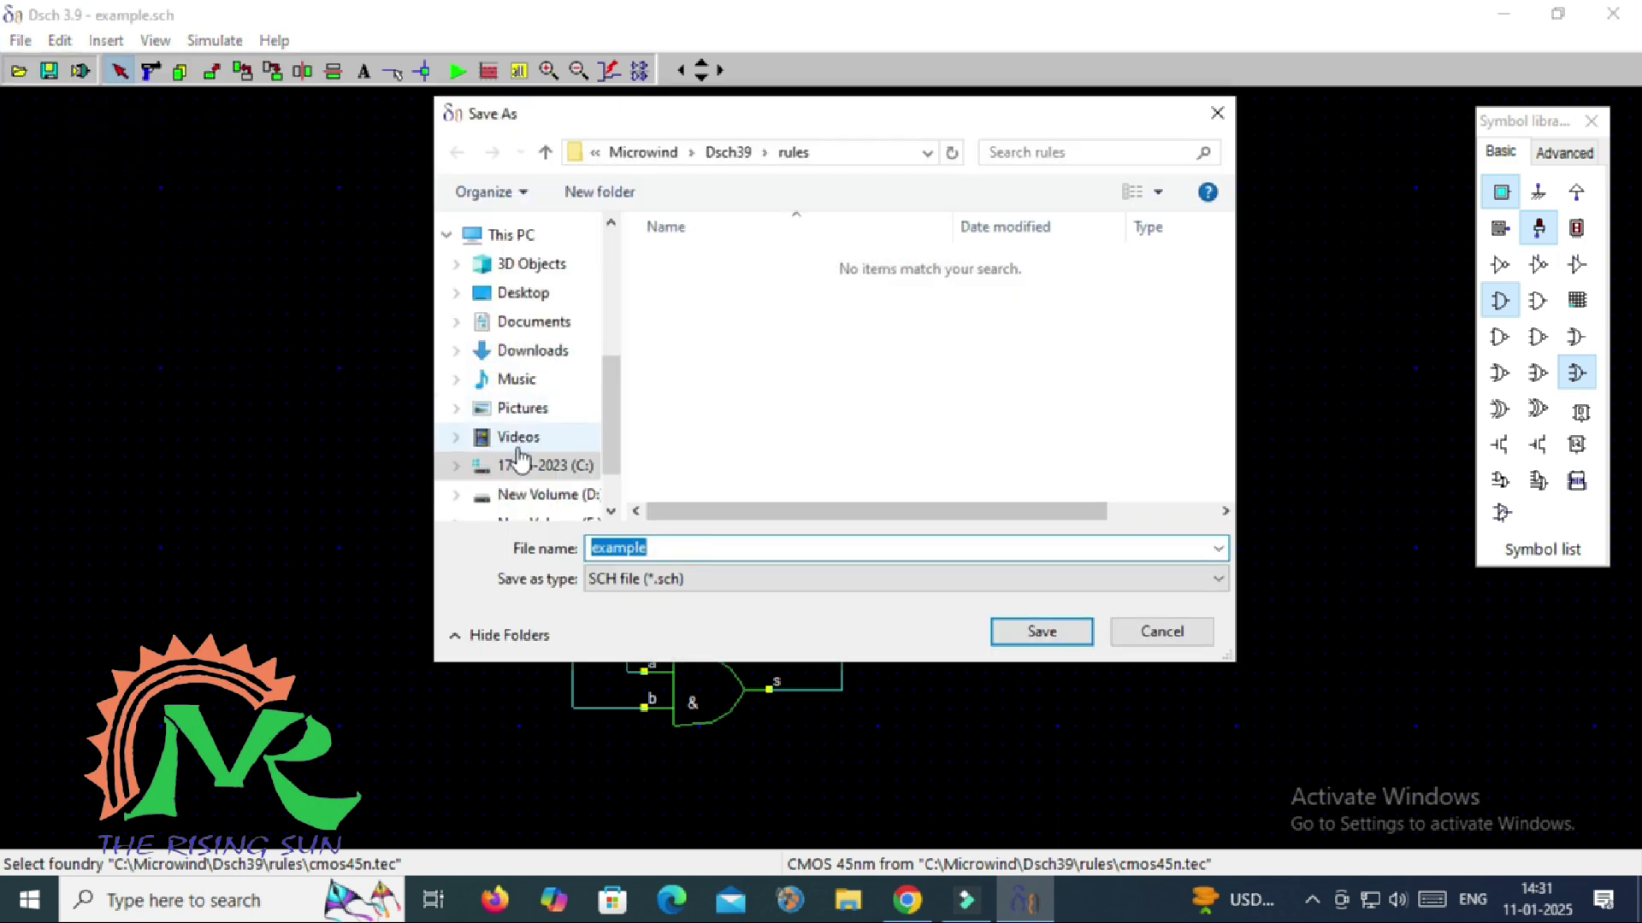
click(522, 409)
double_click(736, 289)
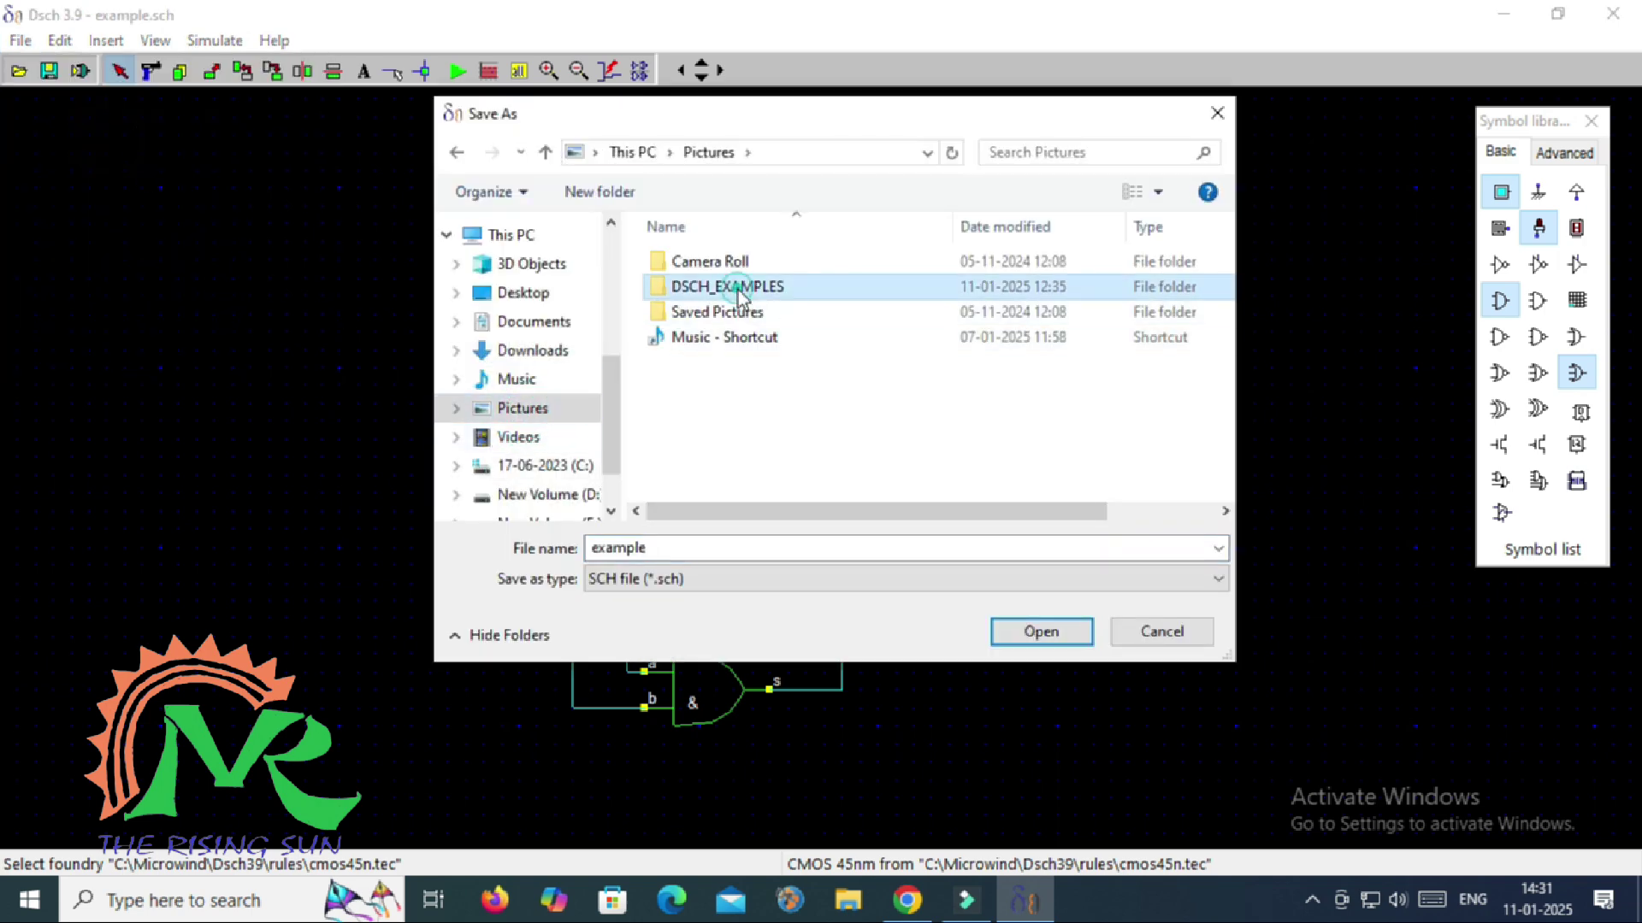
double_click(657, 550)
text(adder_logic-gates_VNR)
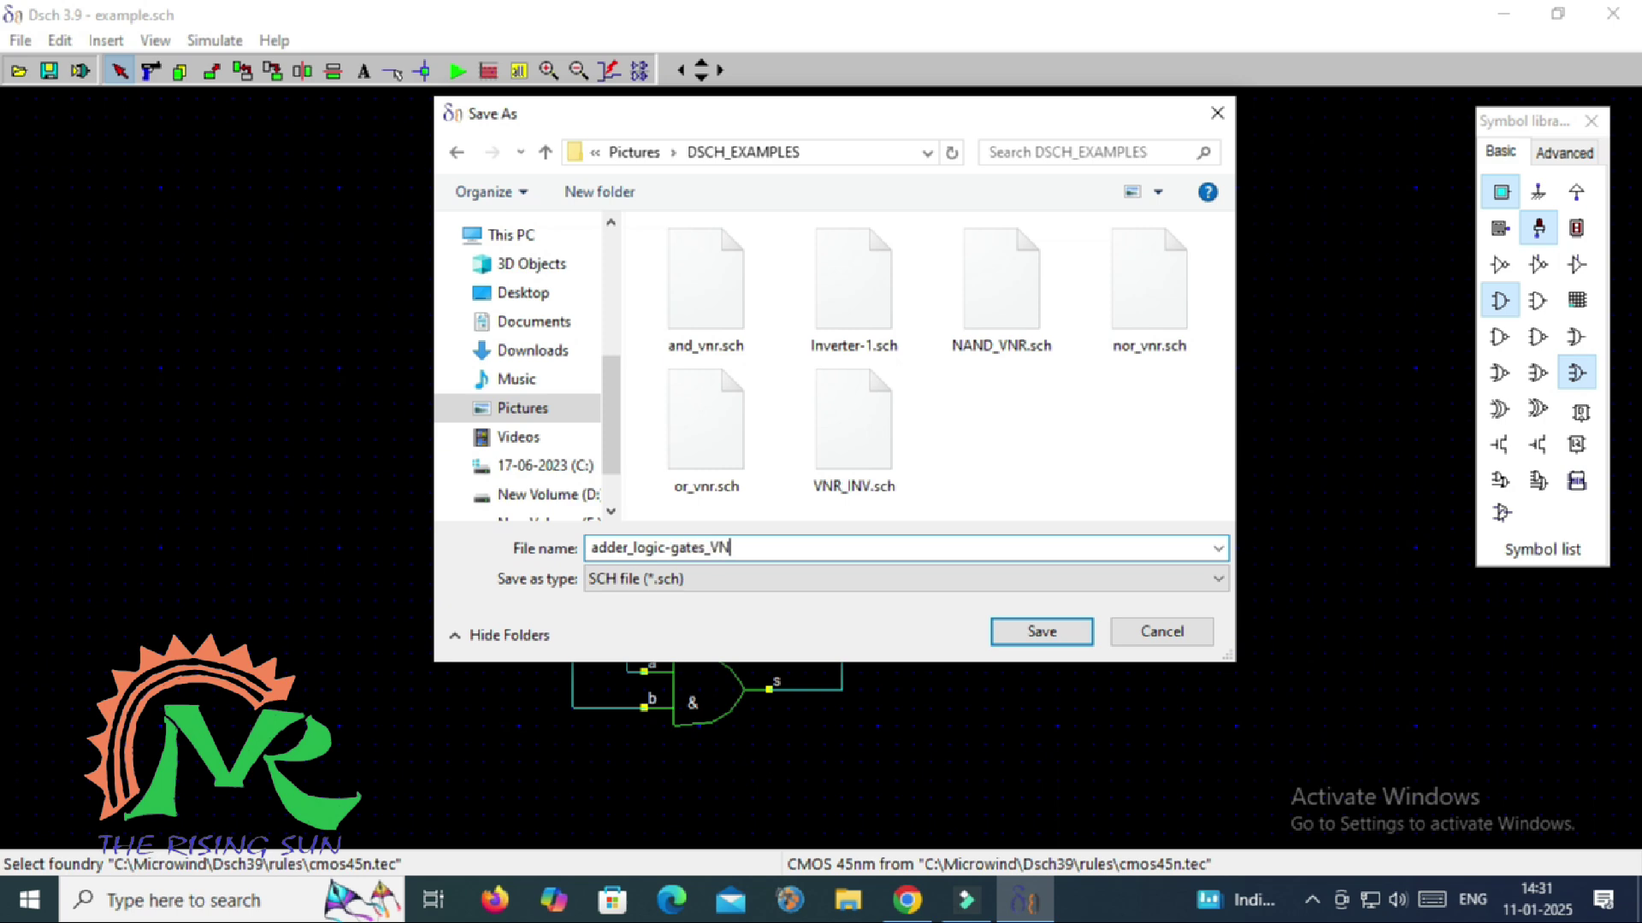
click(1037, 633)
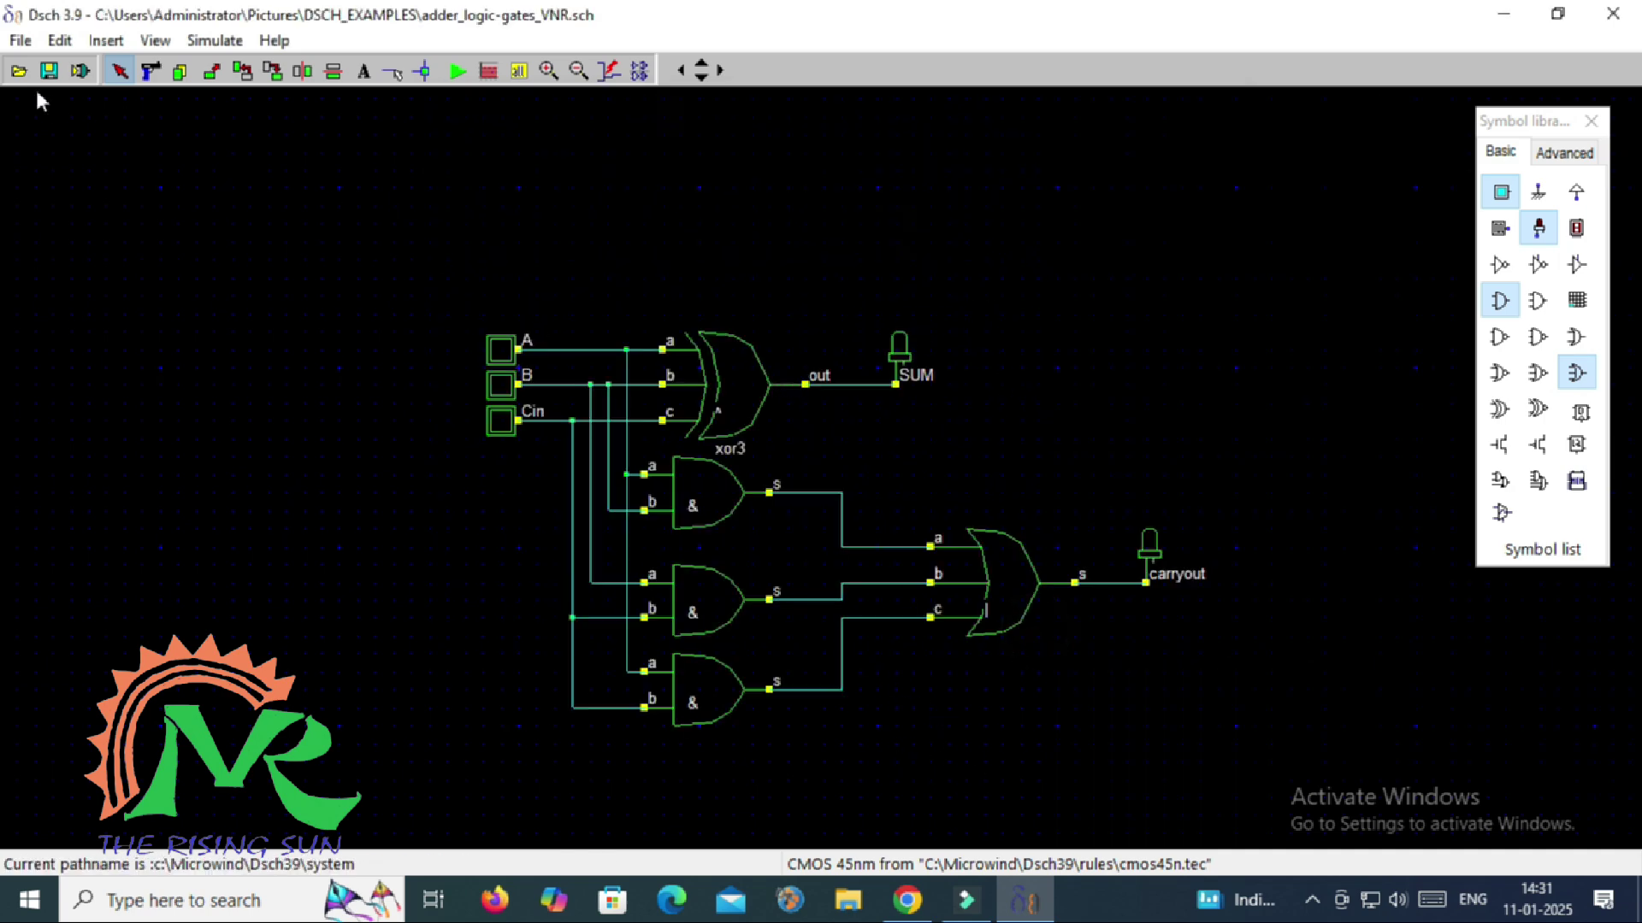
Generate the Verilog file adder_logic-gates_VNR.v and show its module hierarchy
click(20, 40)
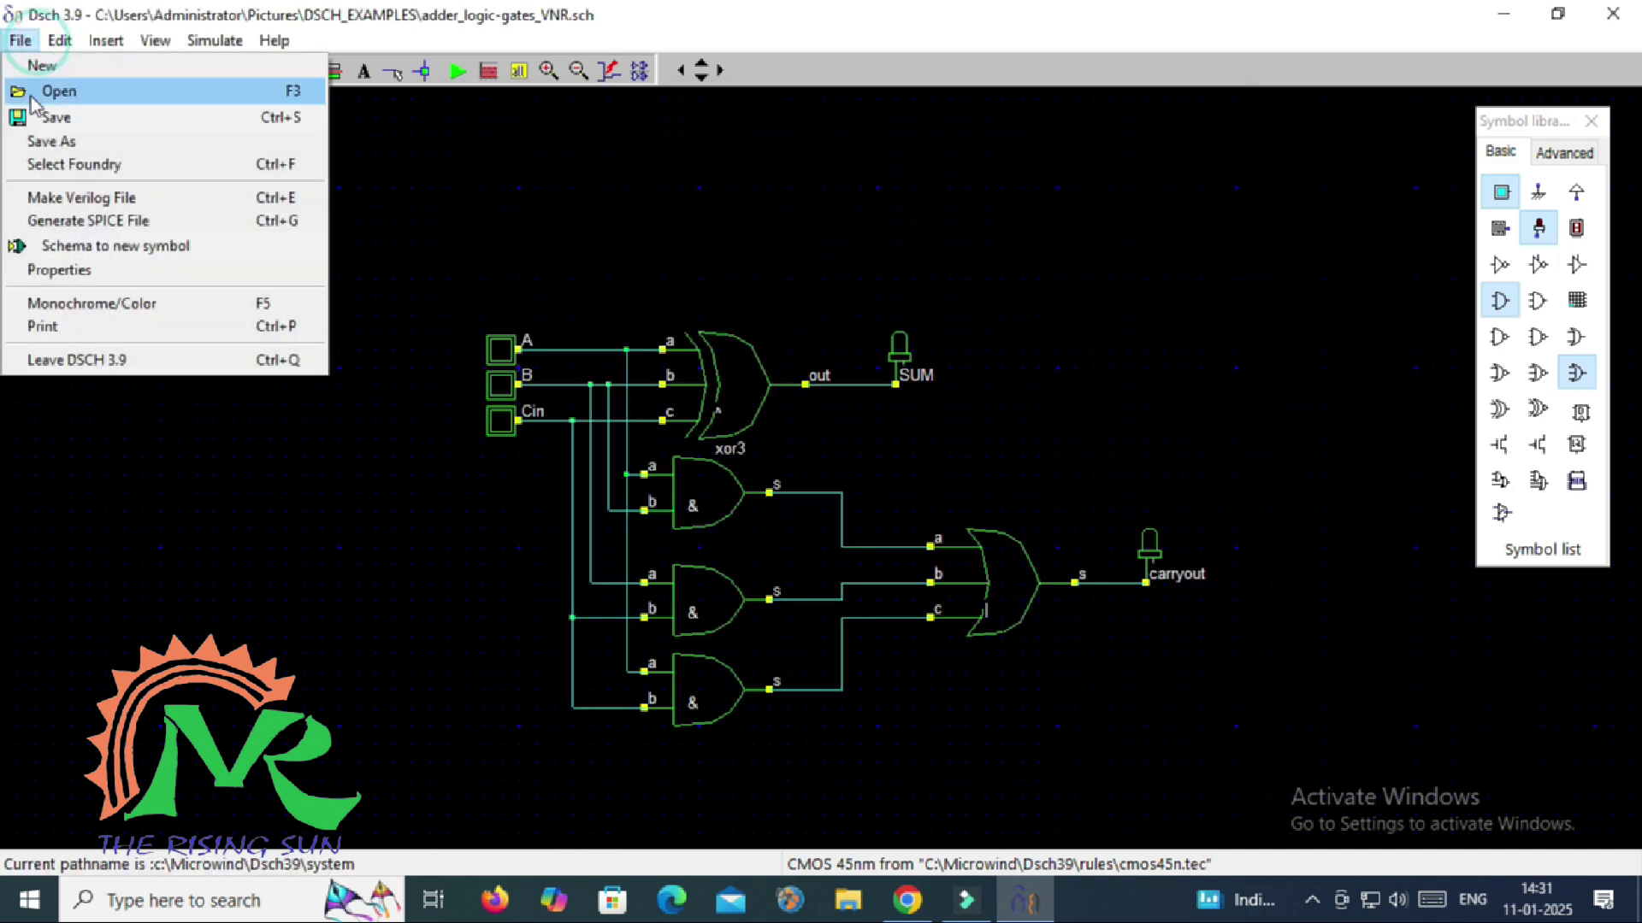
click(79, 199)
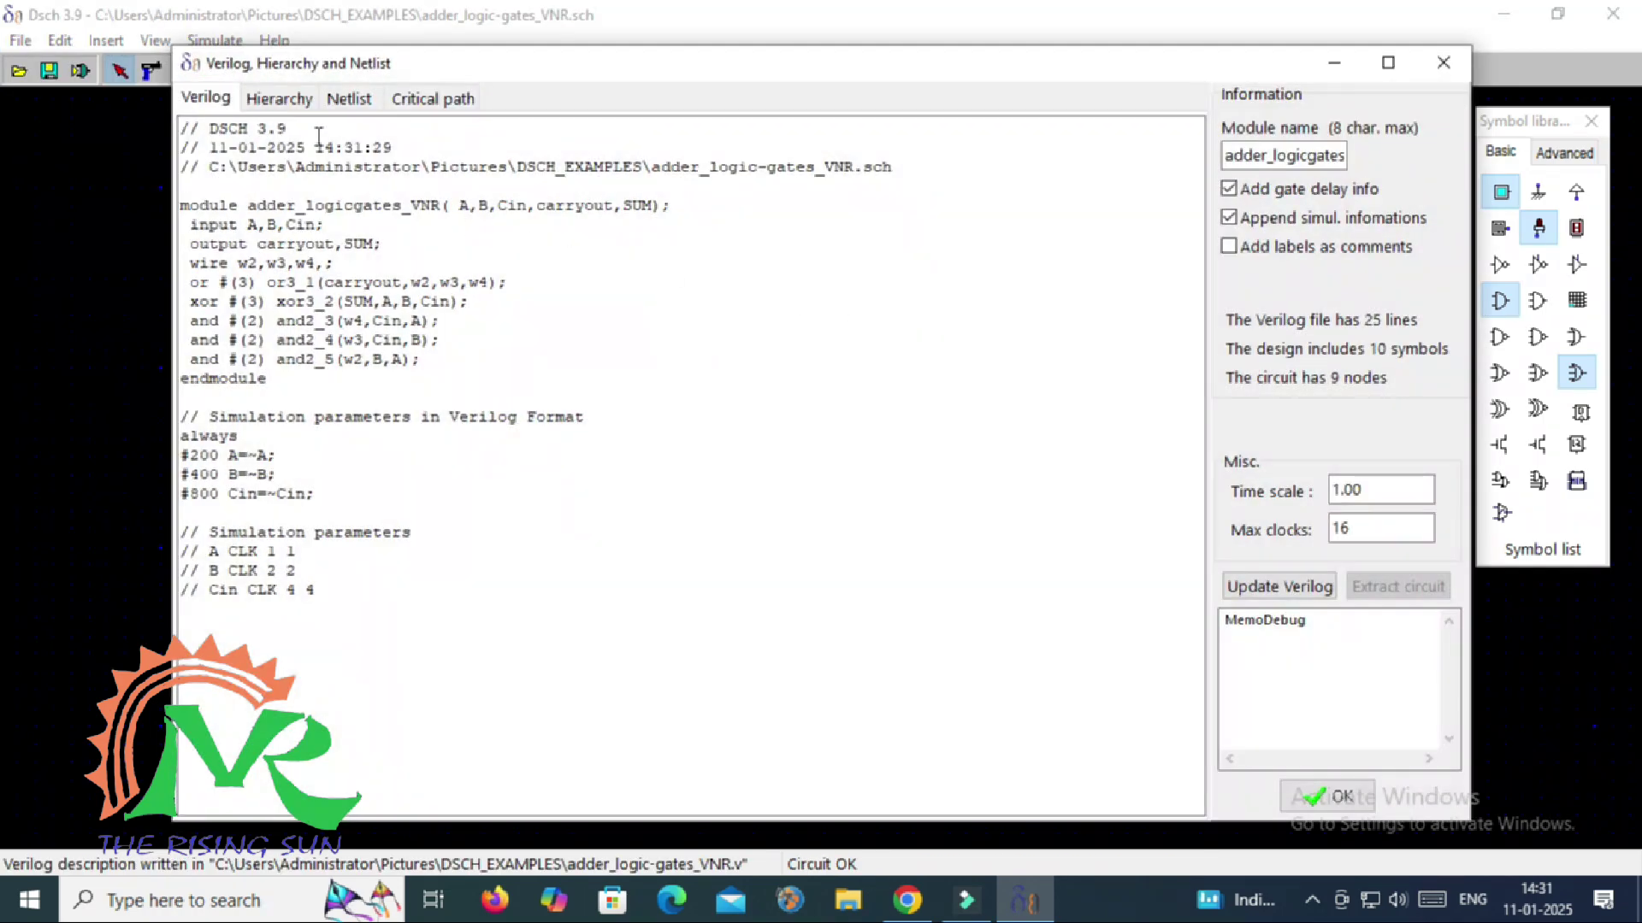
click(279, 97)
Expand the outputs (carryout, SUM), inputs (A, B, Cin) and gate module, then close the window
click(193, 151)
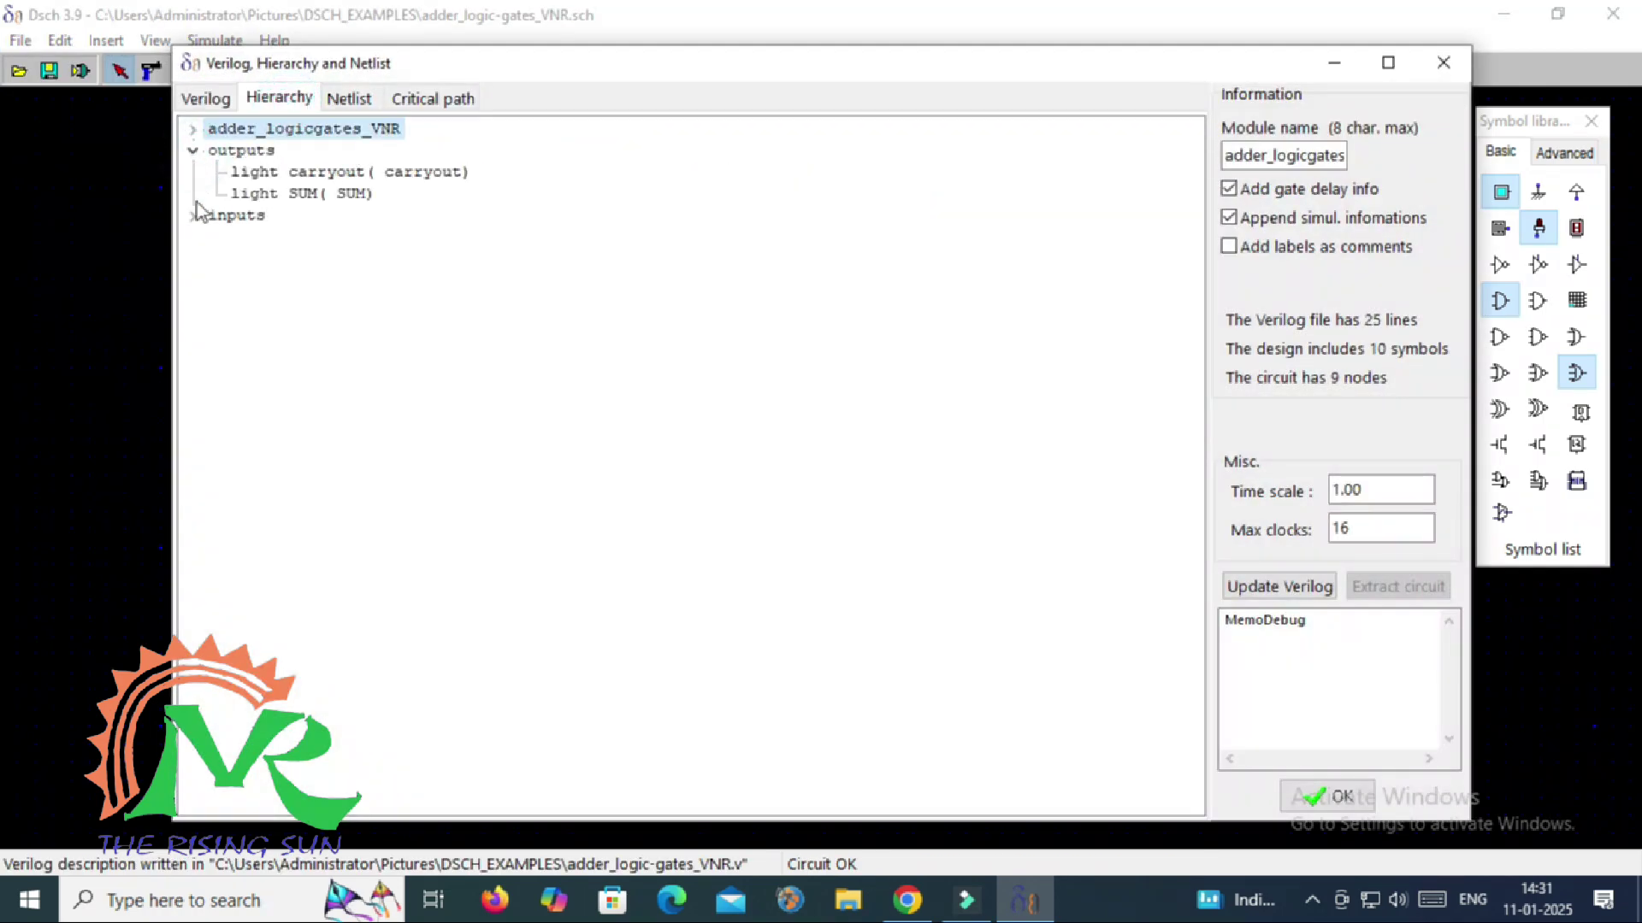
click(193, 217)
click(194, 129)
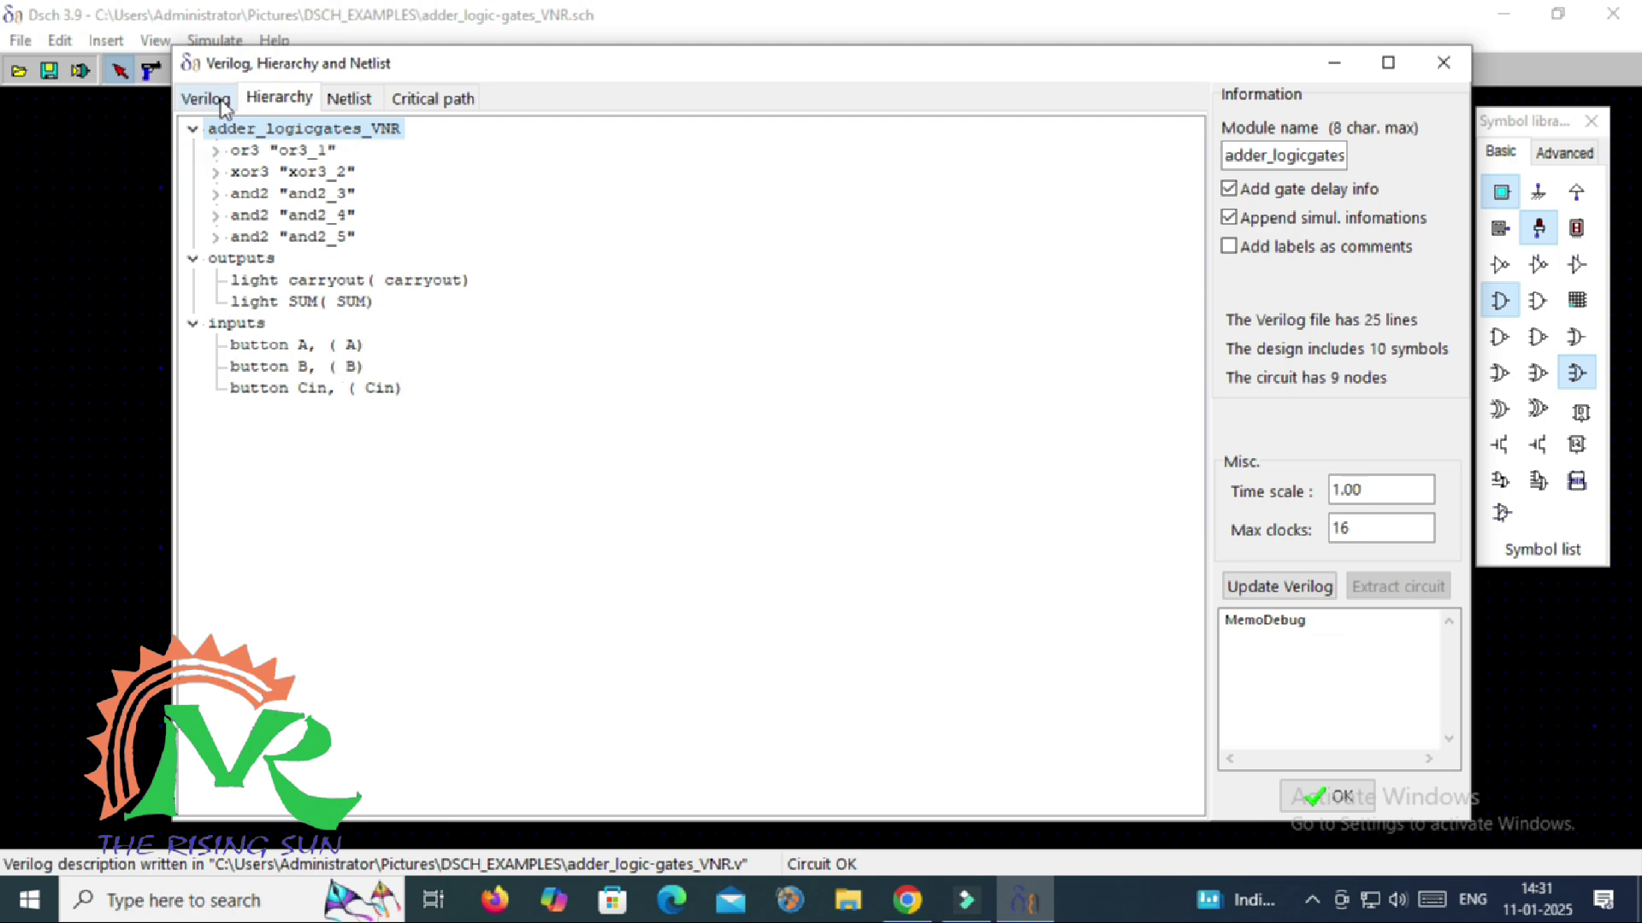
click(1321, 796)
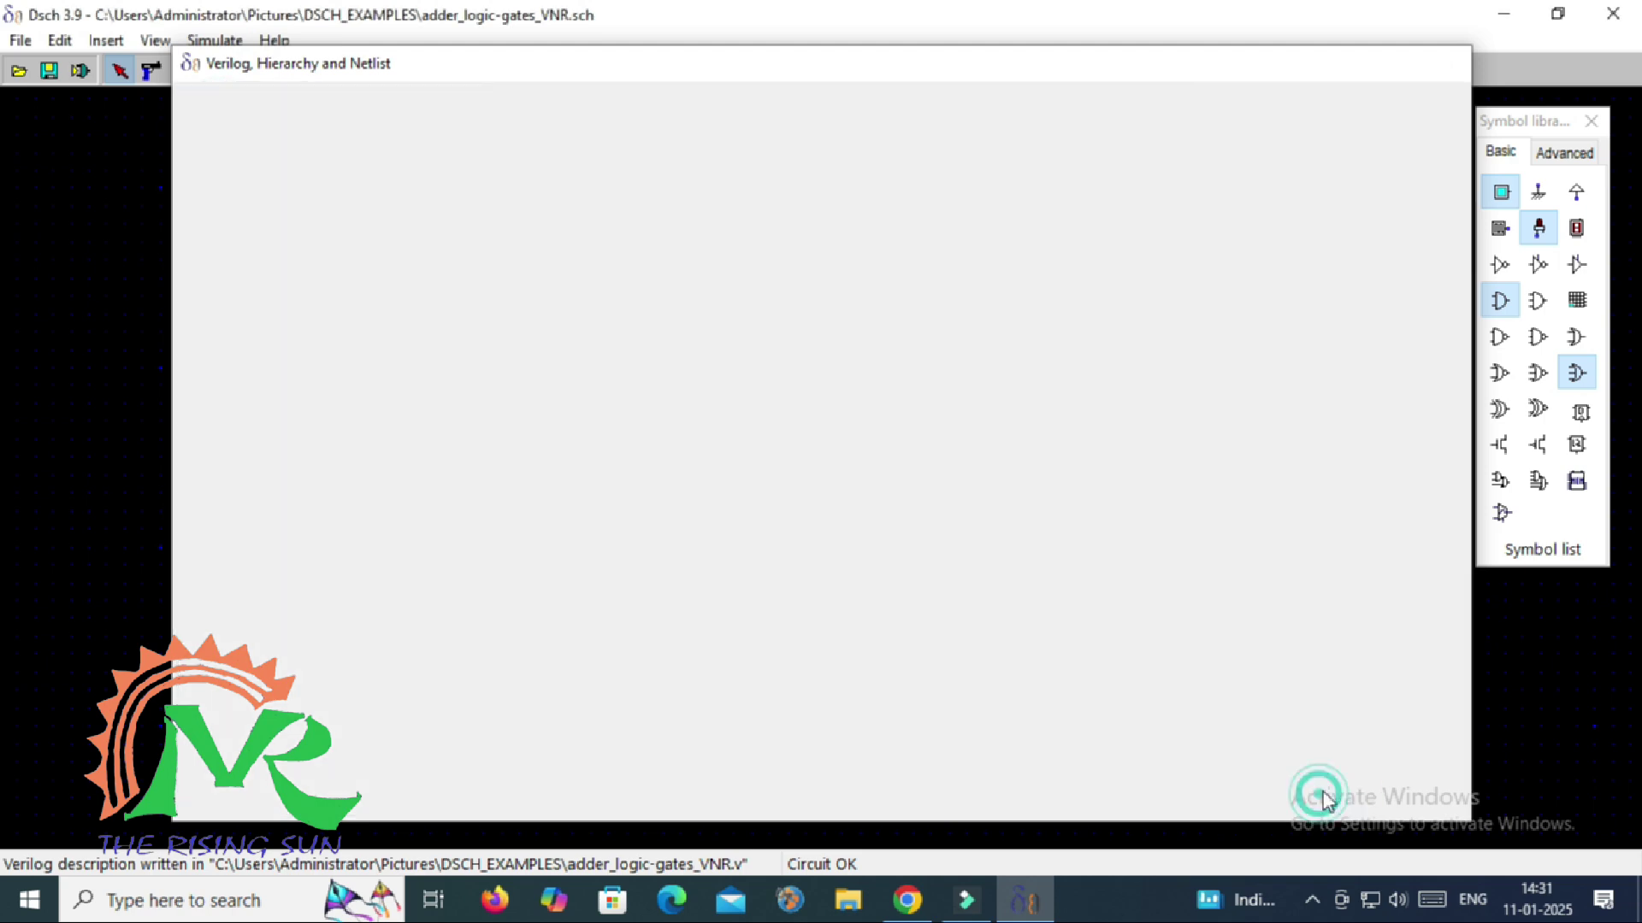
click(20, 40)
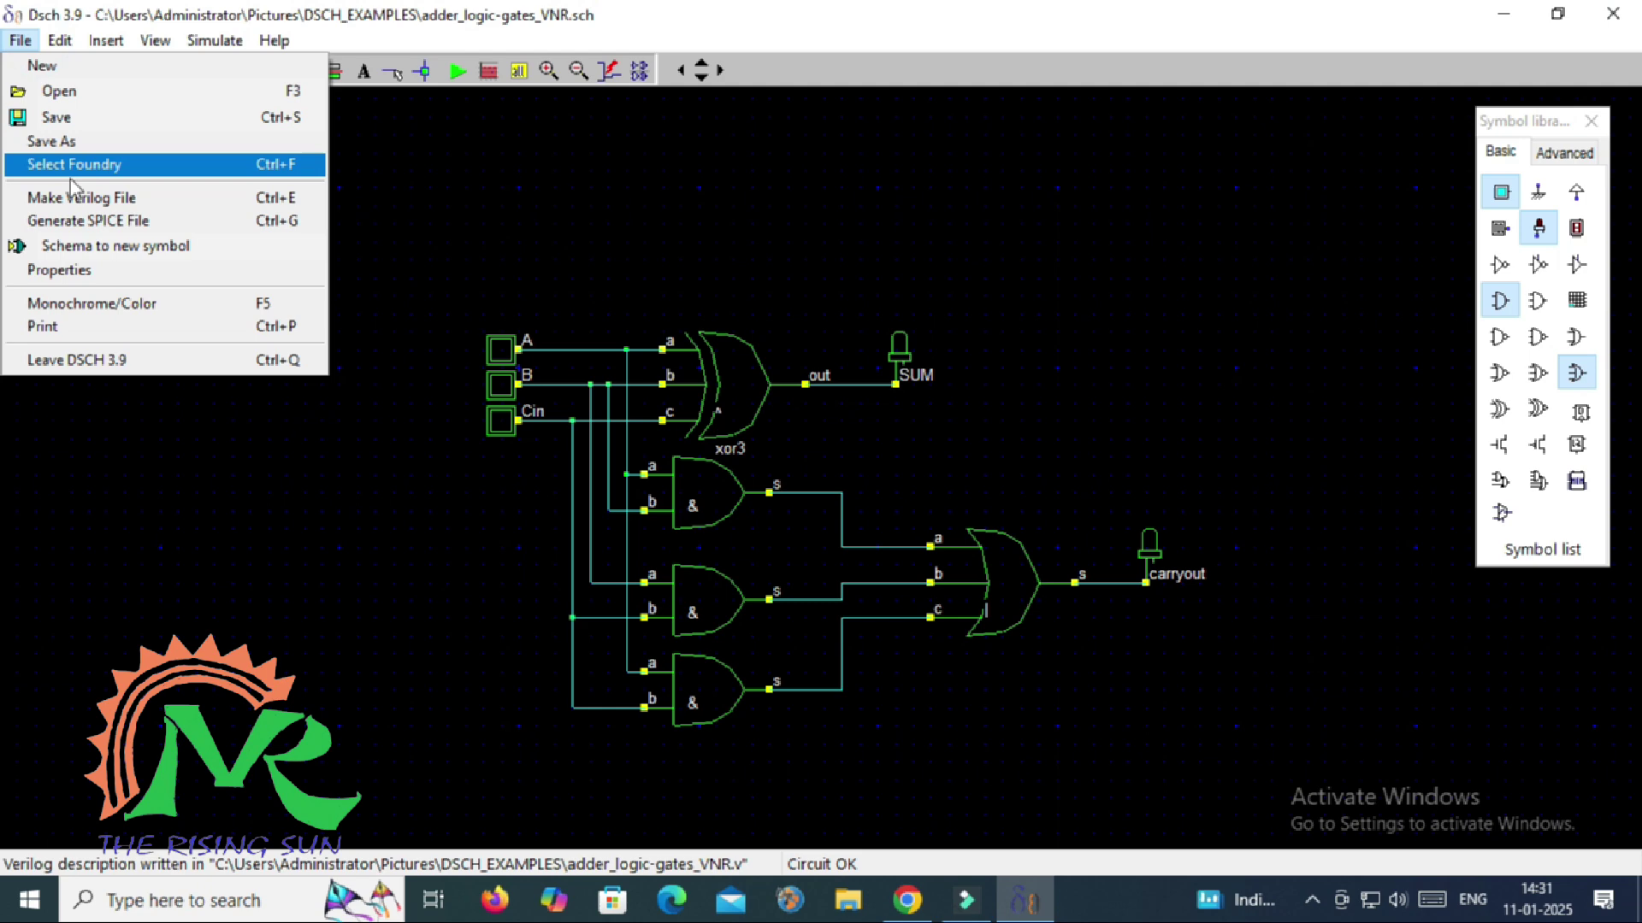
Save the schematic as symbol adder_logicgates_VNR with pins in increasing order
click(86, 247)
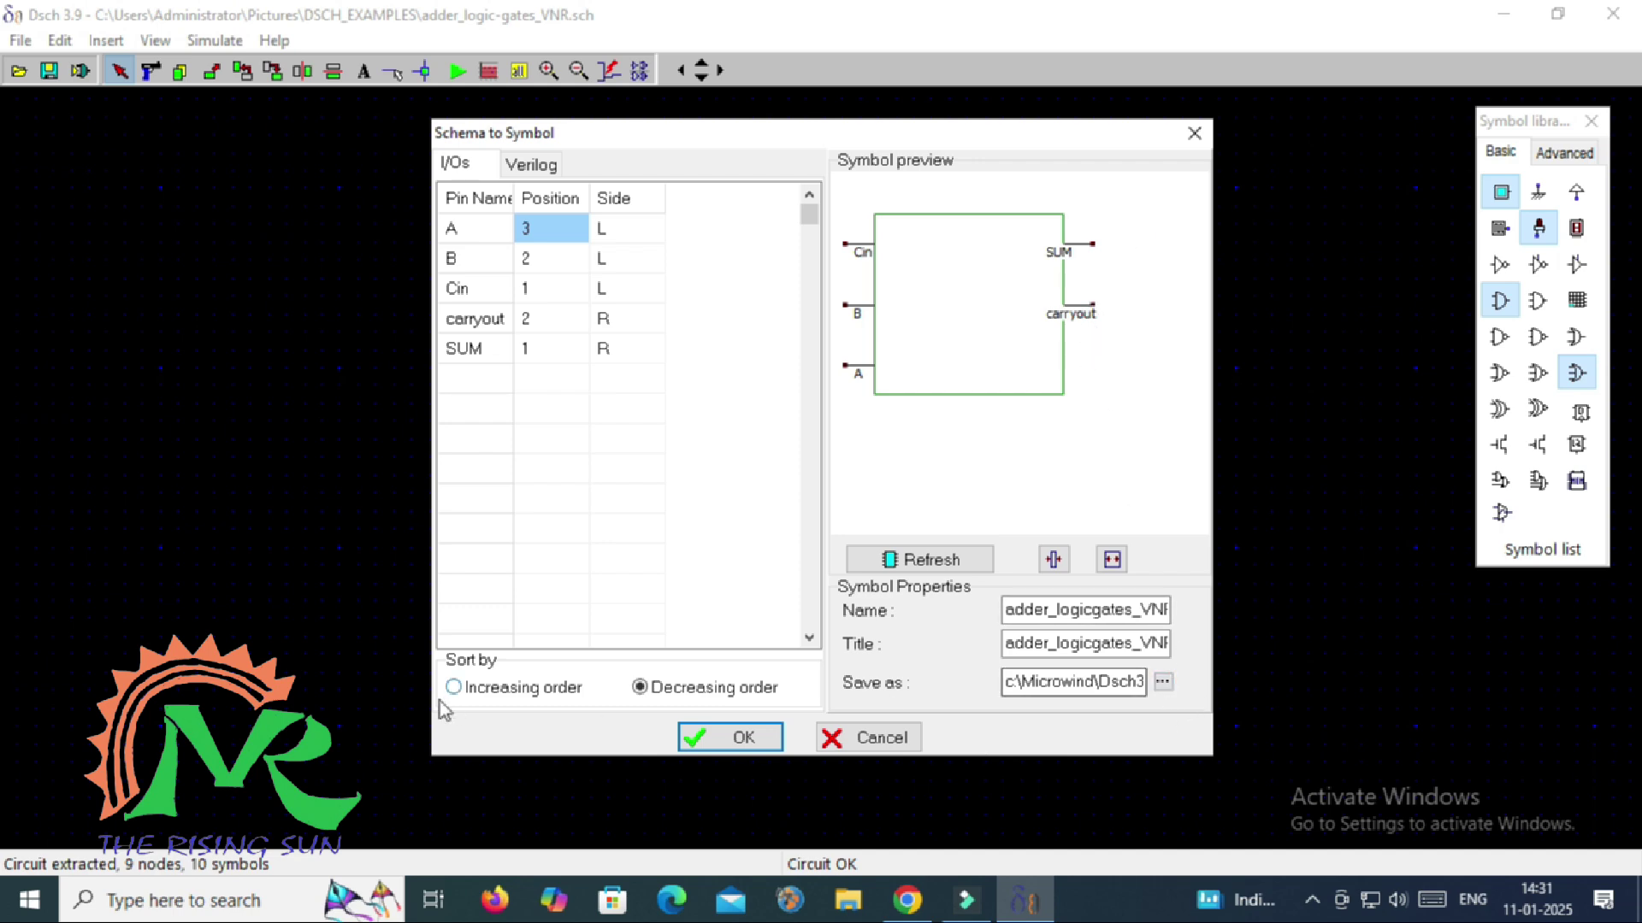
click(475, 687)
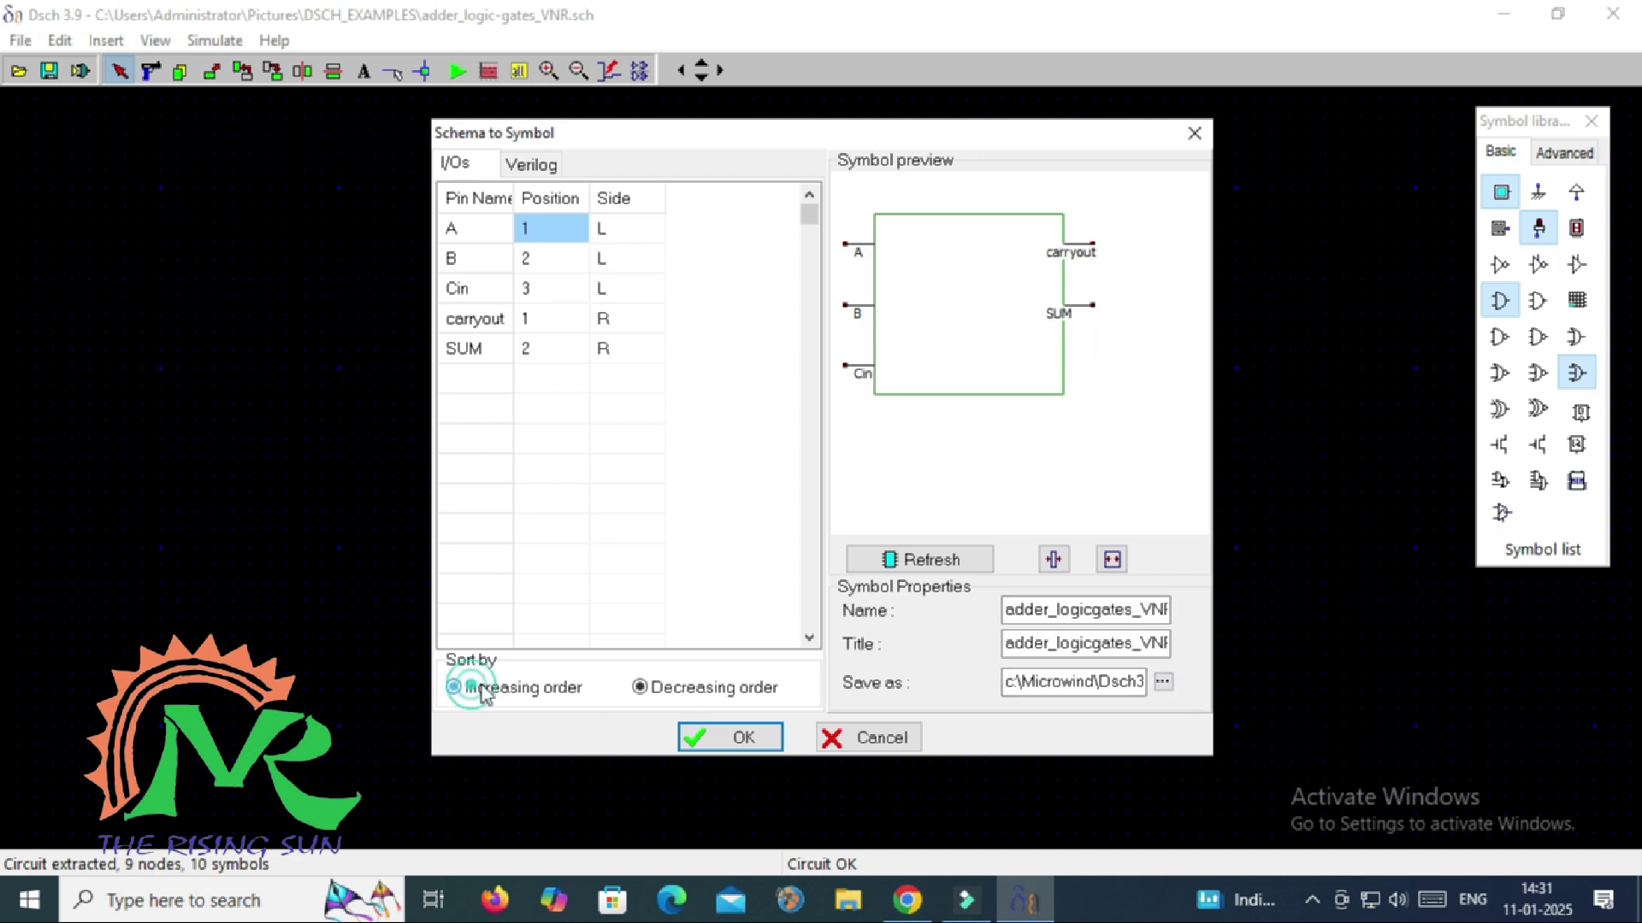
click(1163, 682)
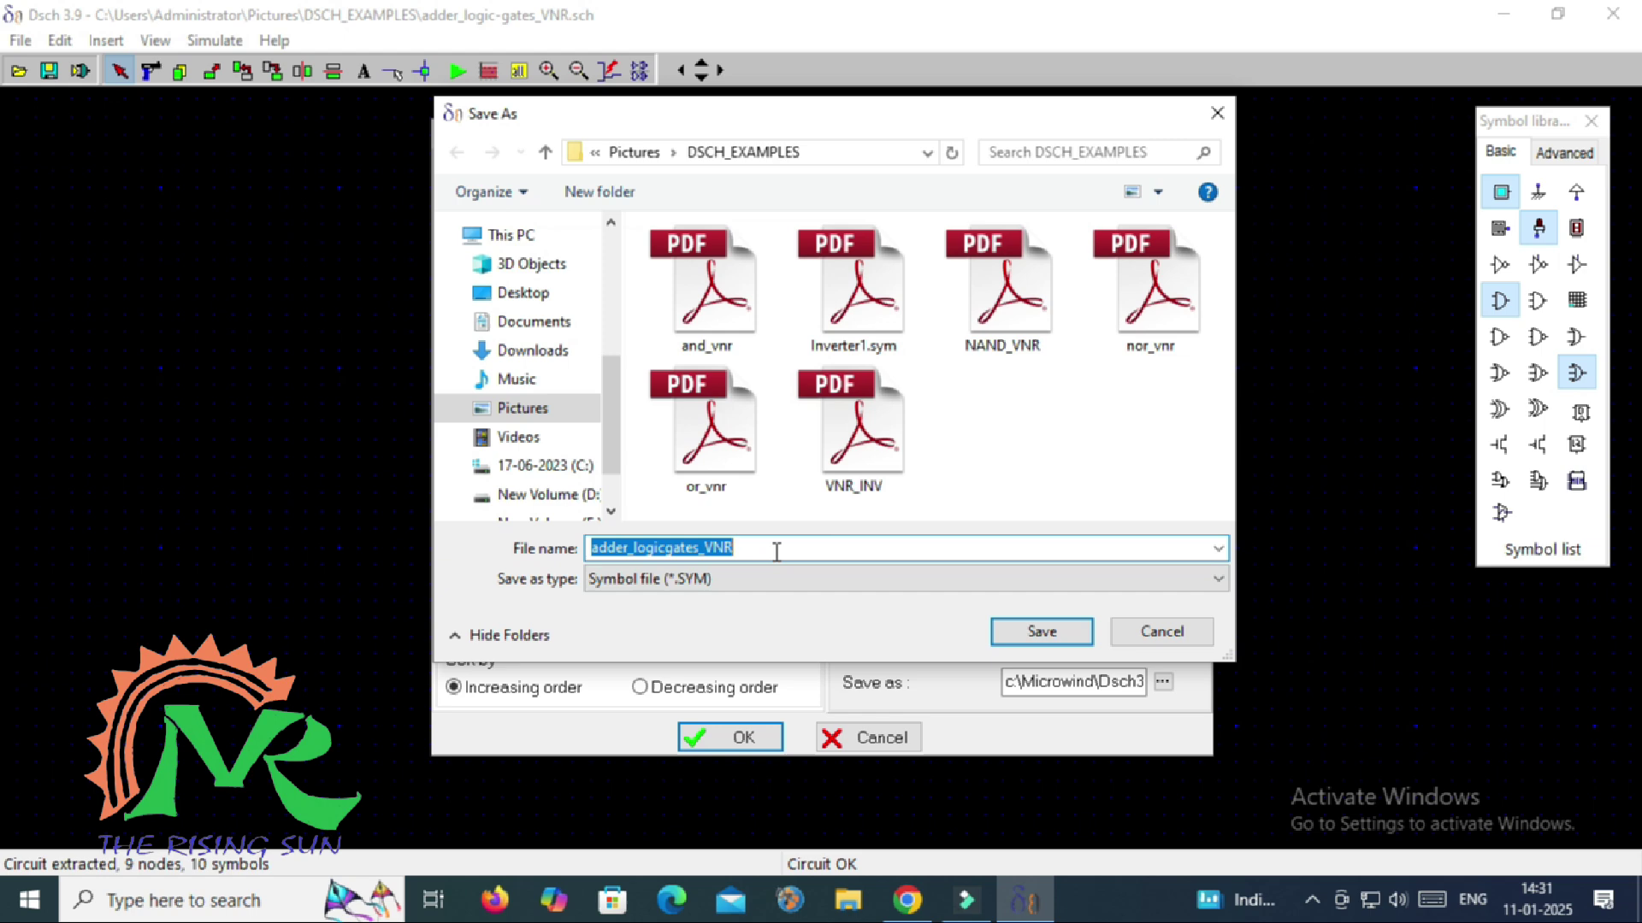
click(1019, 633)
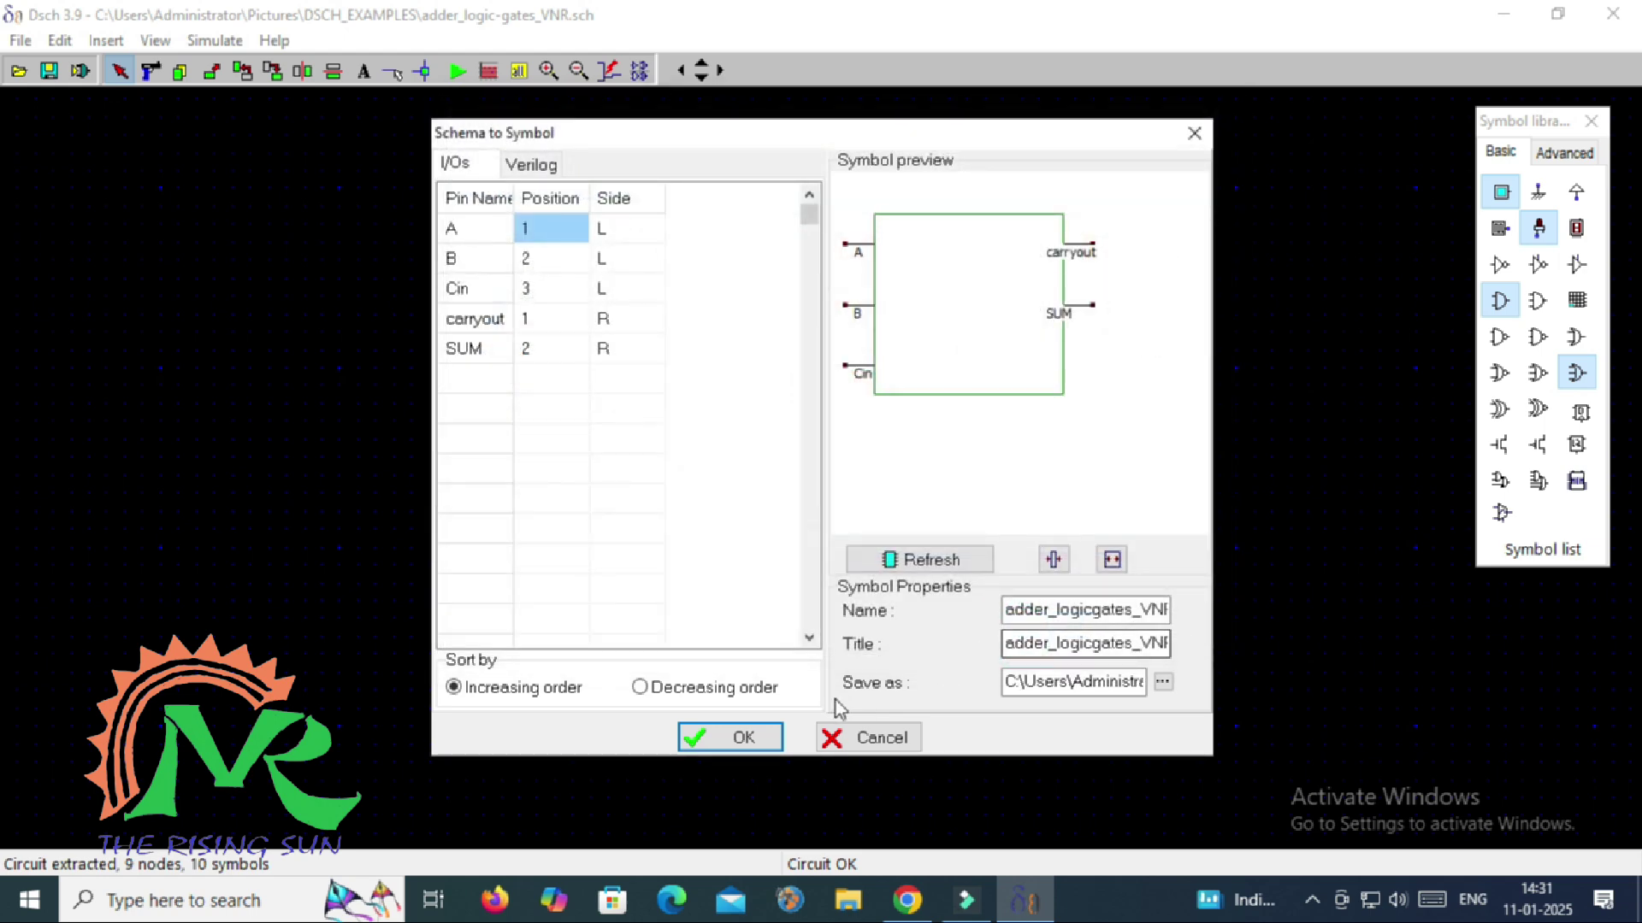
click(766, 739)
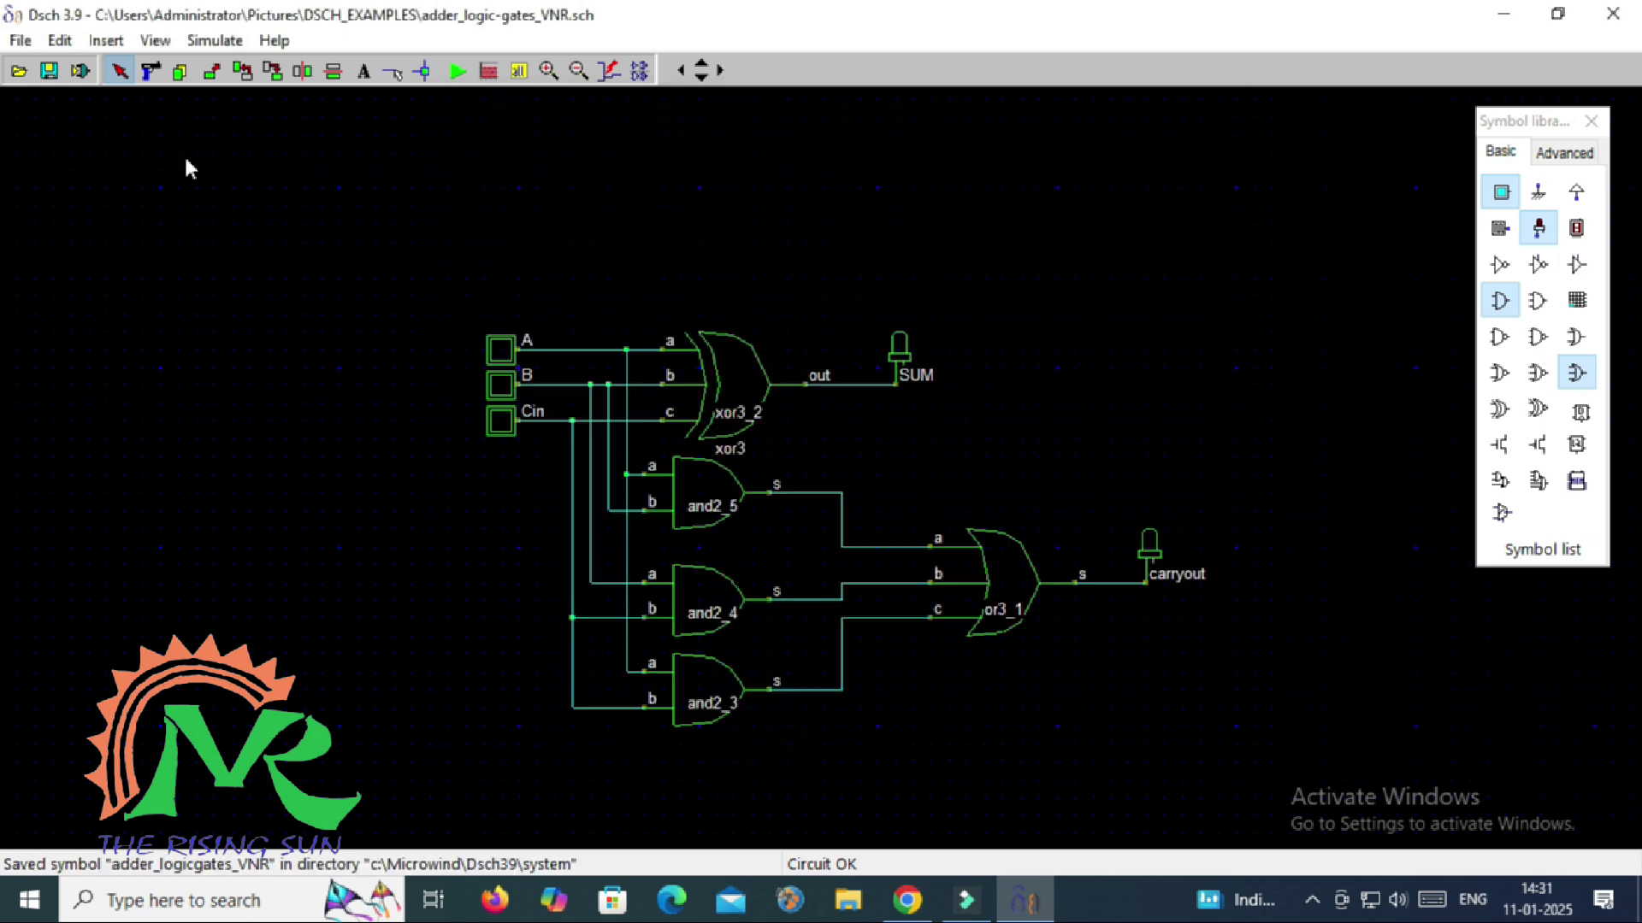
Run the logic simulation, extract the eight-row A, B, Cin truth table, and show the timing diagrams
click(213, 43)
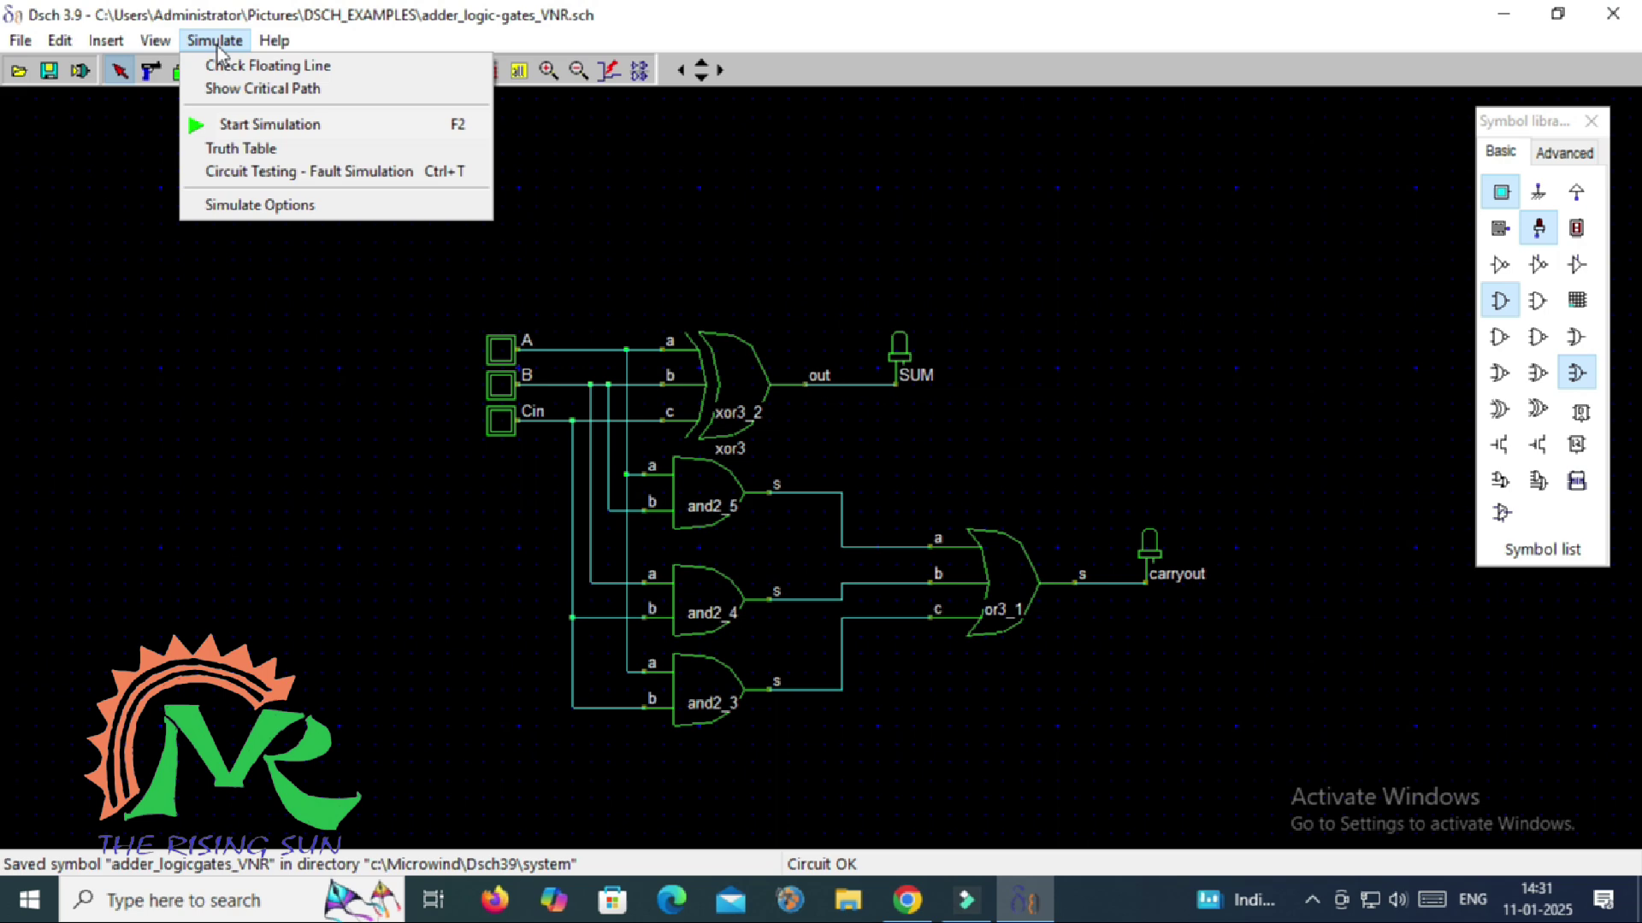
click(246, 149)
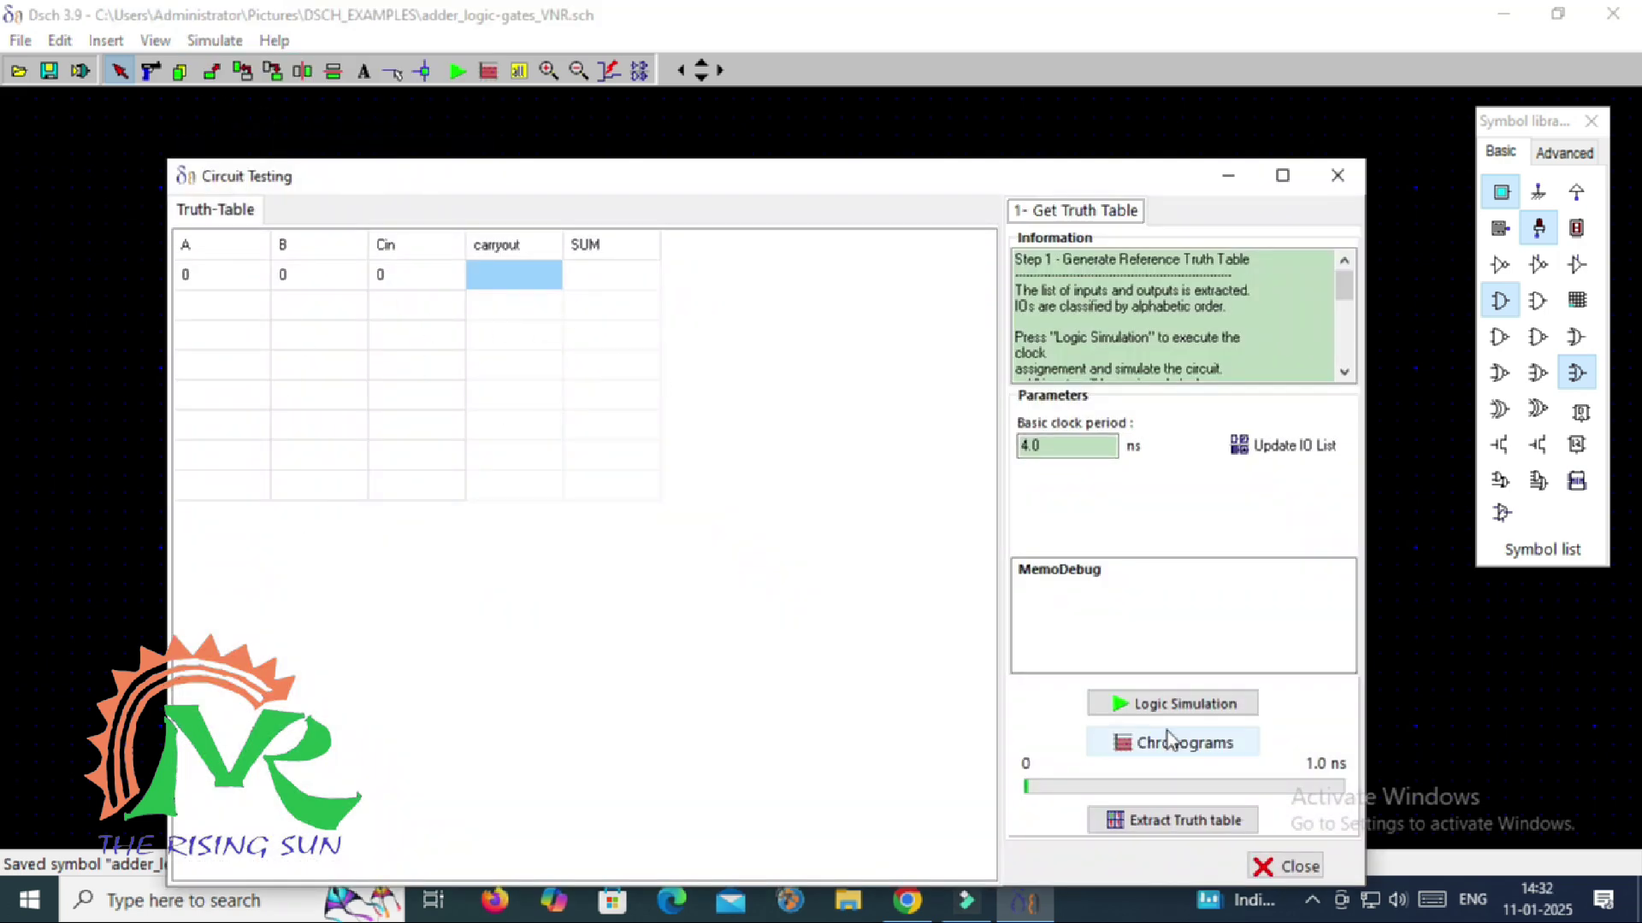
click(1144, 708)
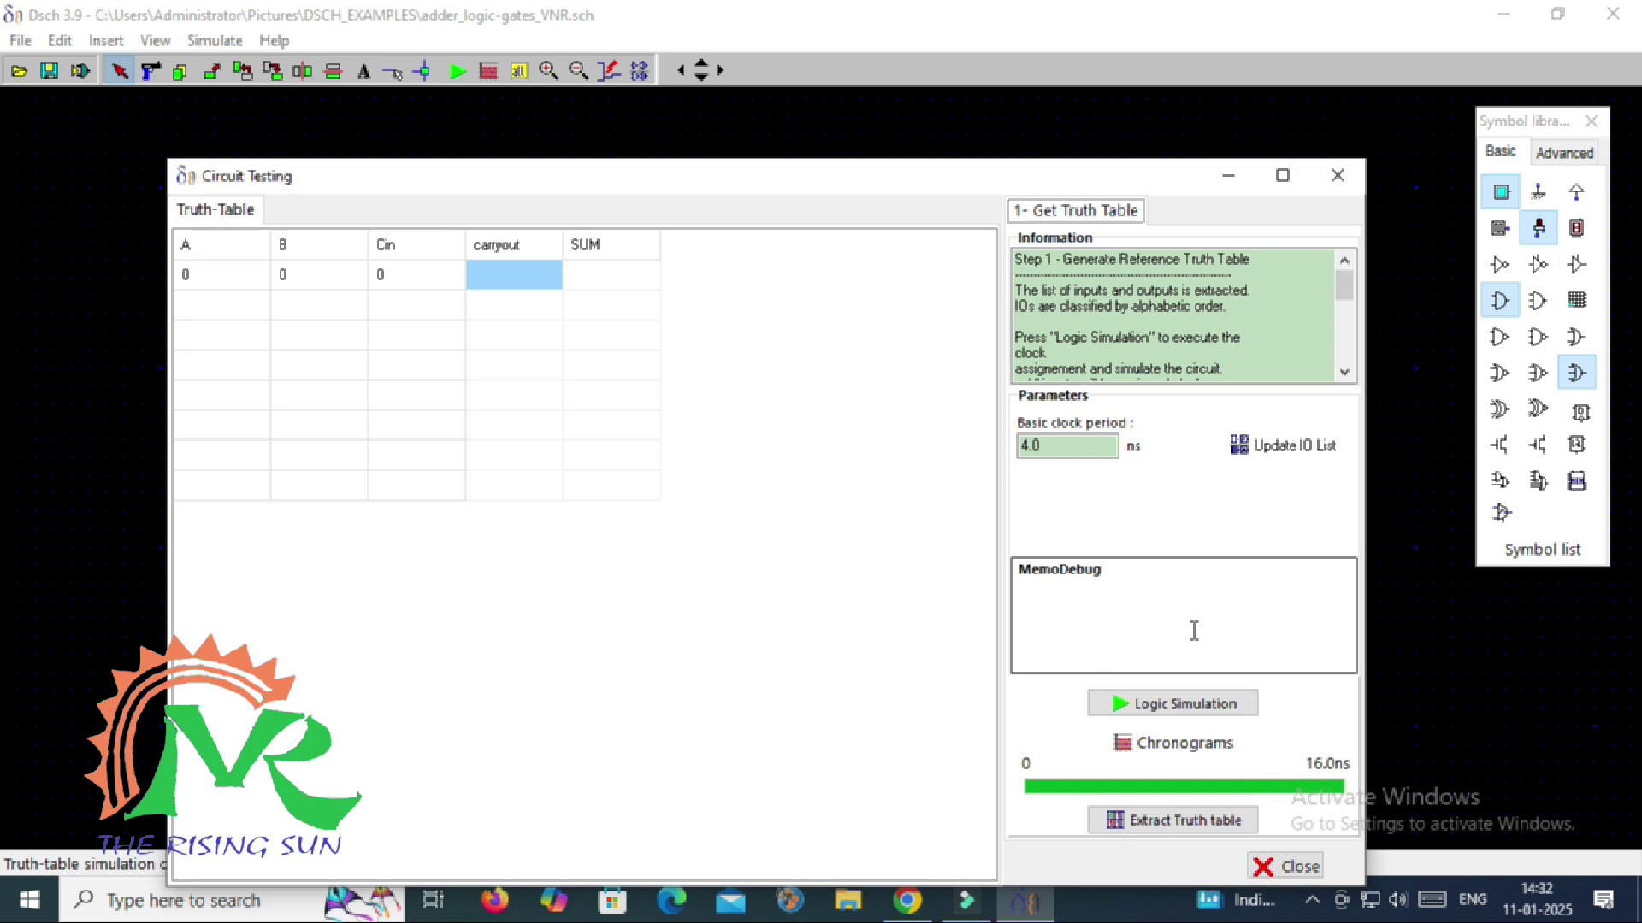
click(1178, 819)
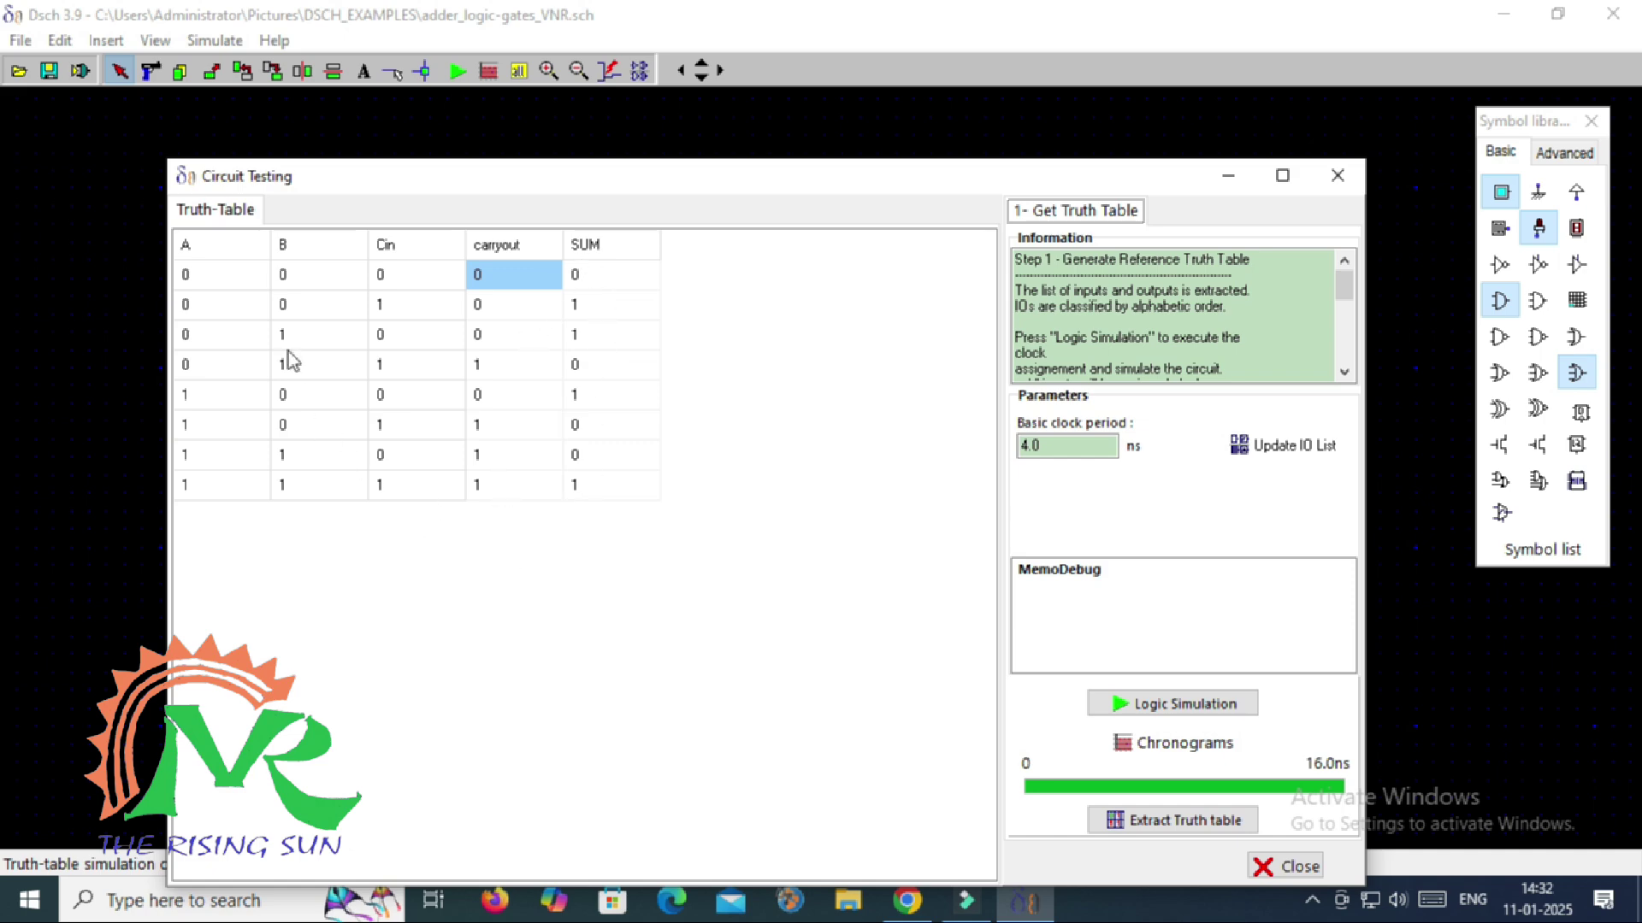
click(1159, 749)
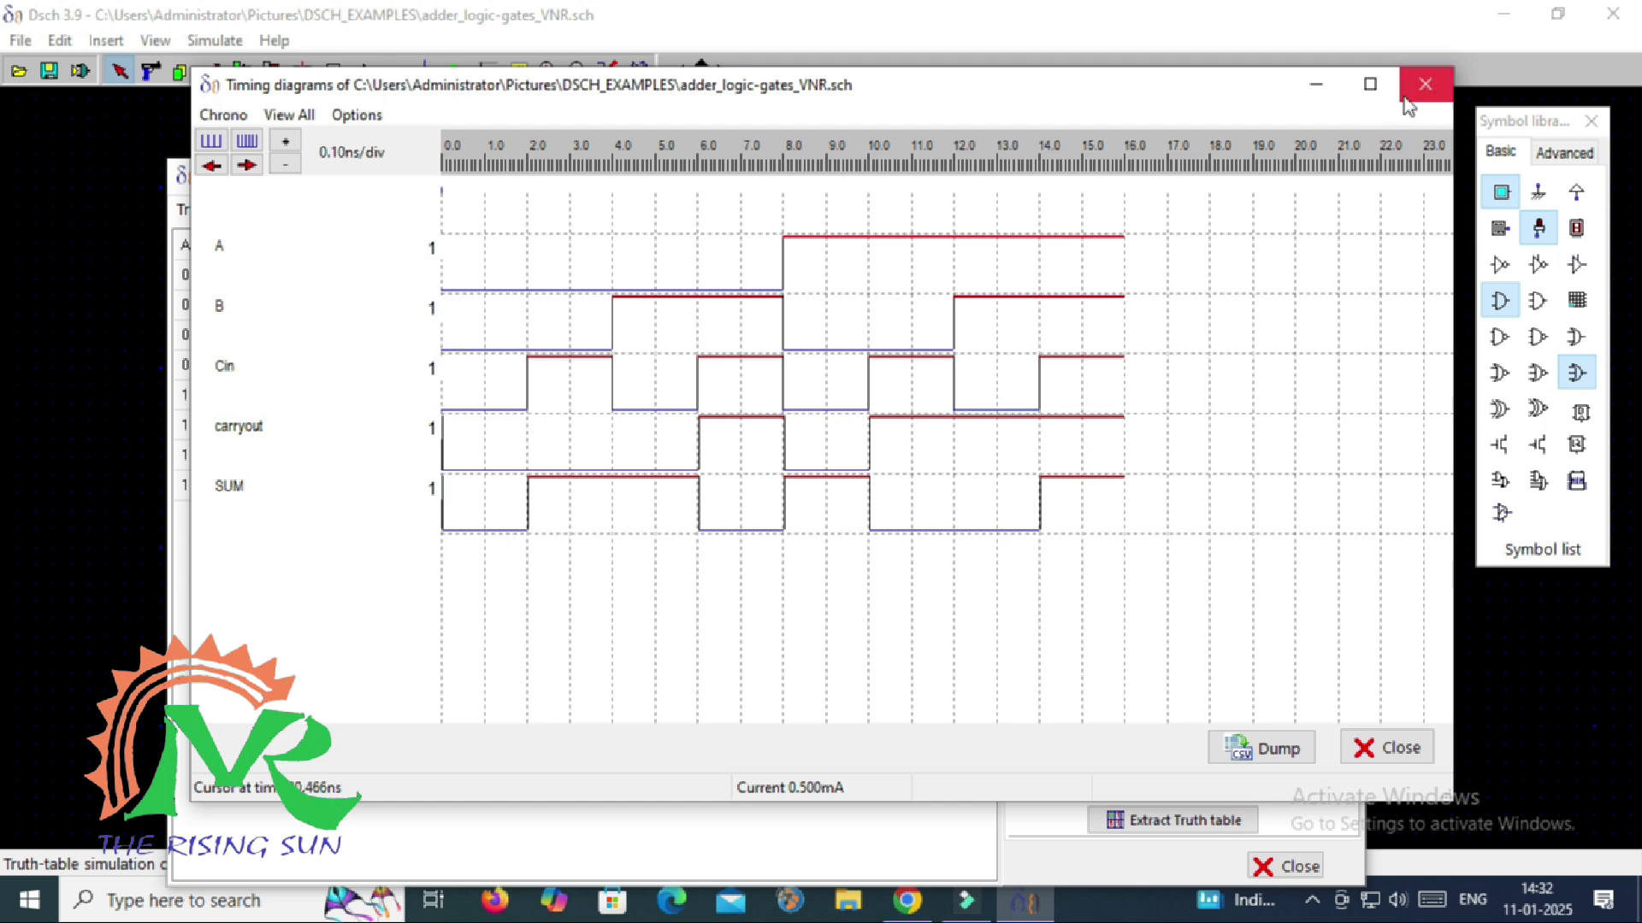
Close the timing diagrams and Circuit Testing windows, quit DSCH confirming Yes, and minimize the browser
click(1425, 84)
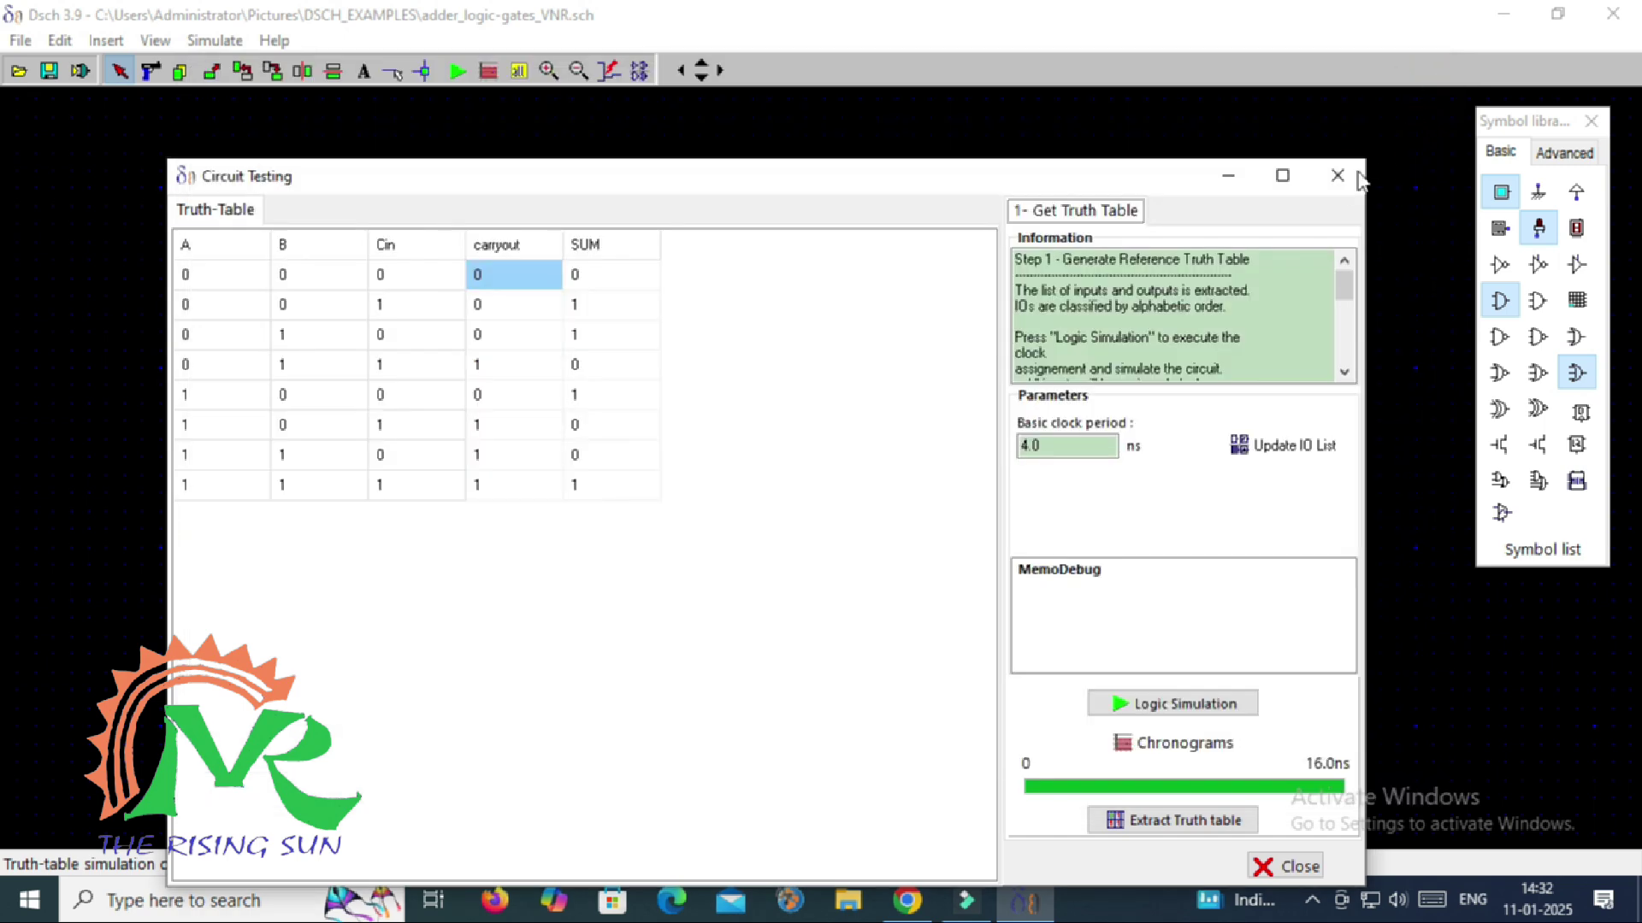
click(1338, 176)
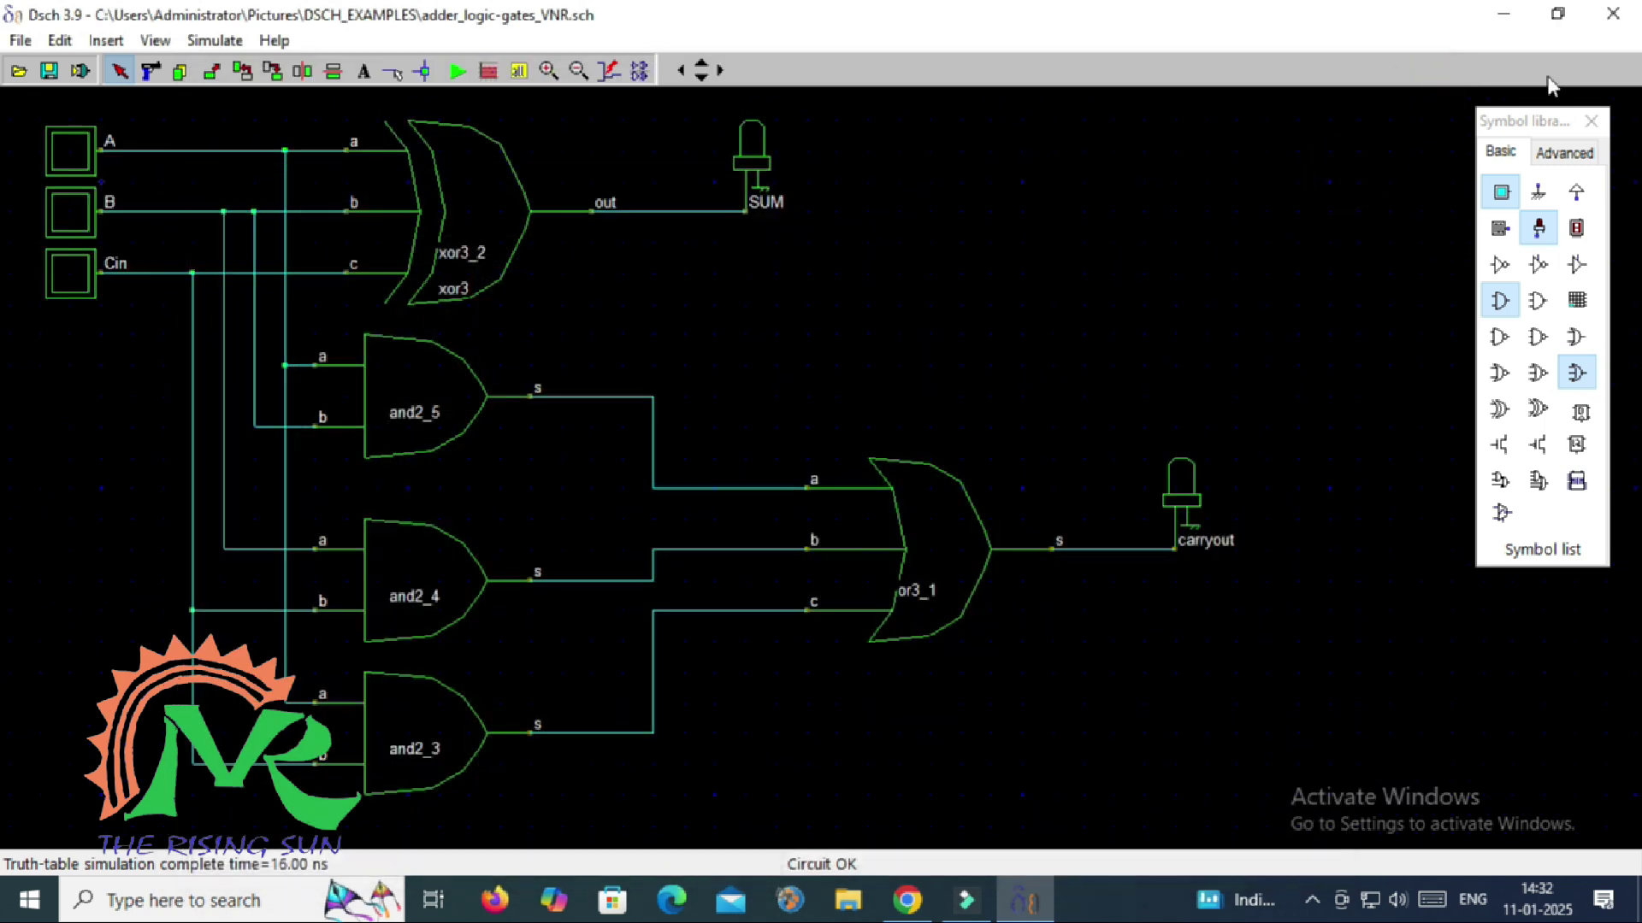
click(1611, 19)
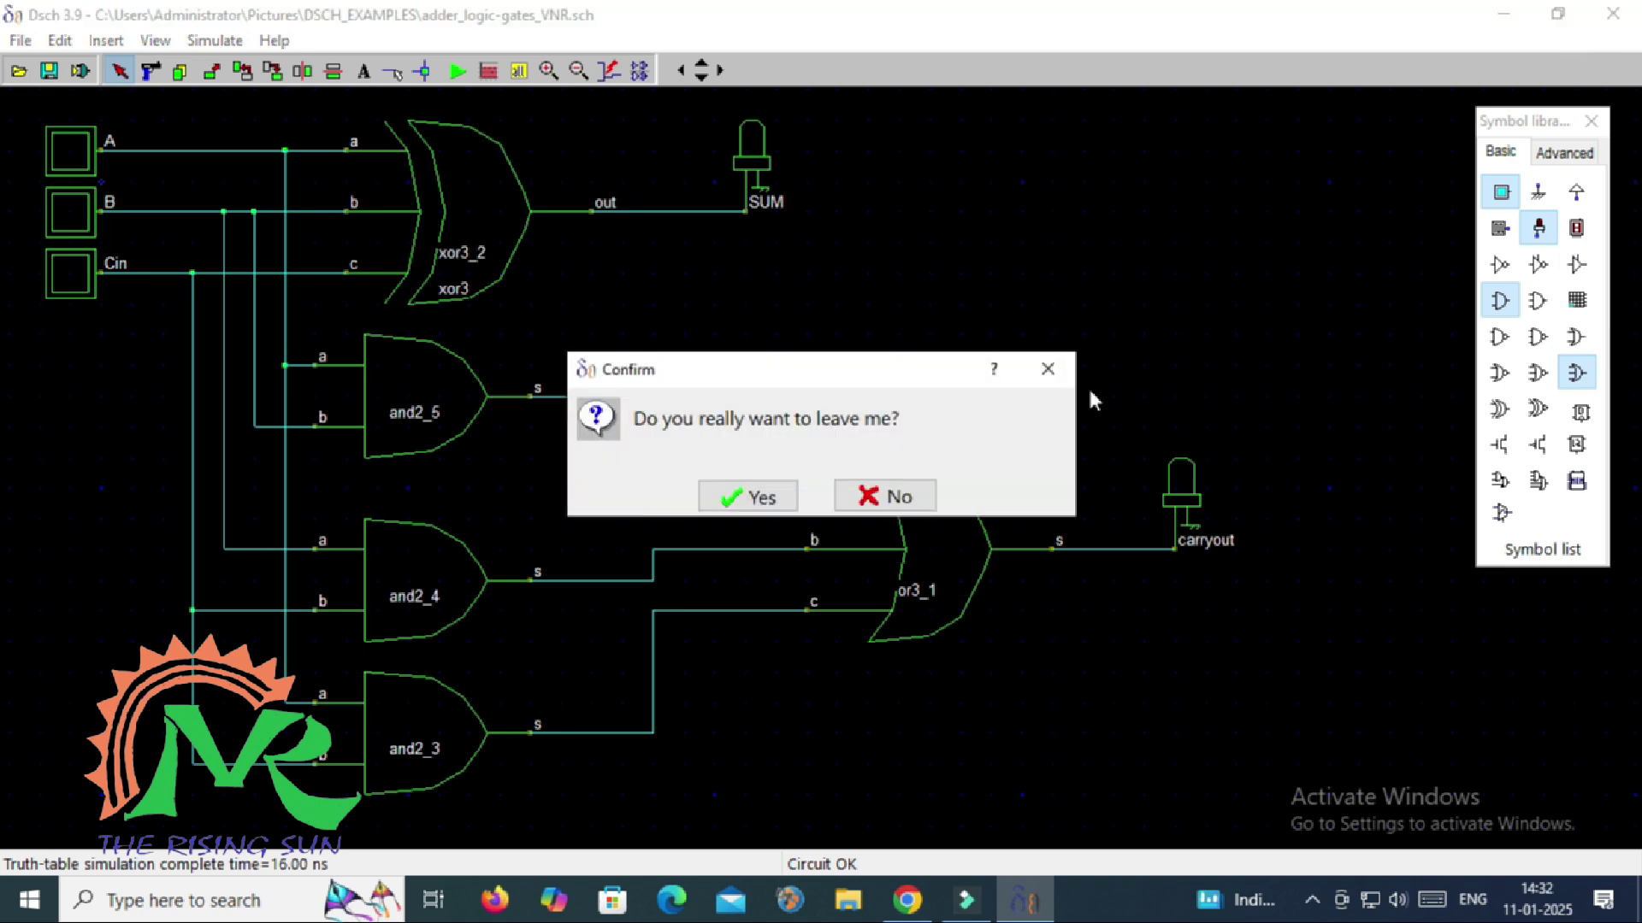
click(761, 497)
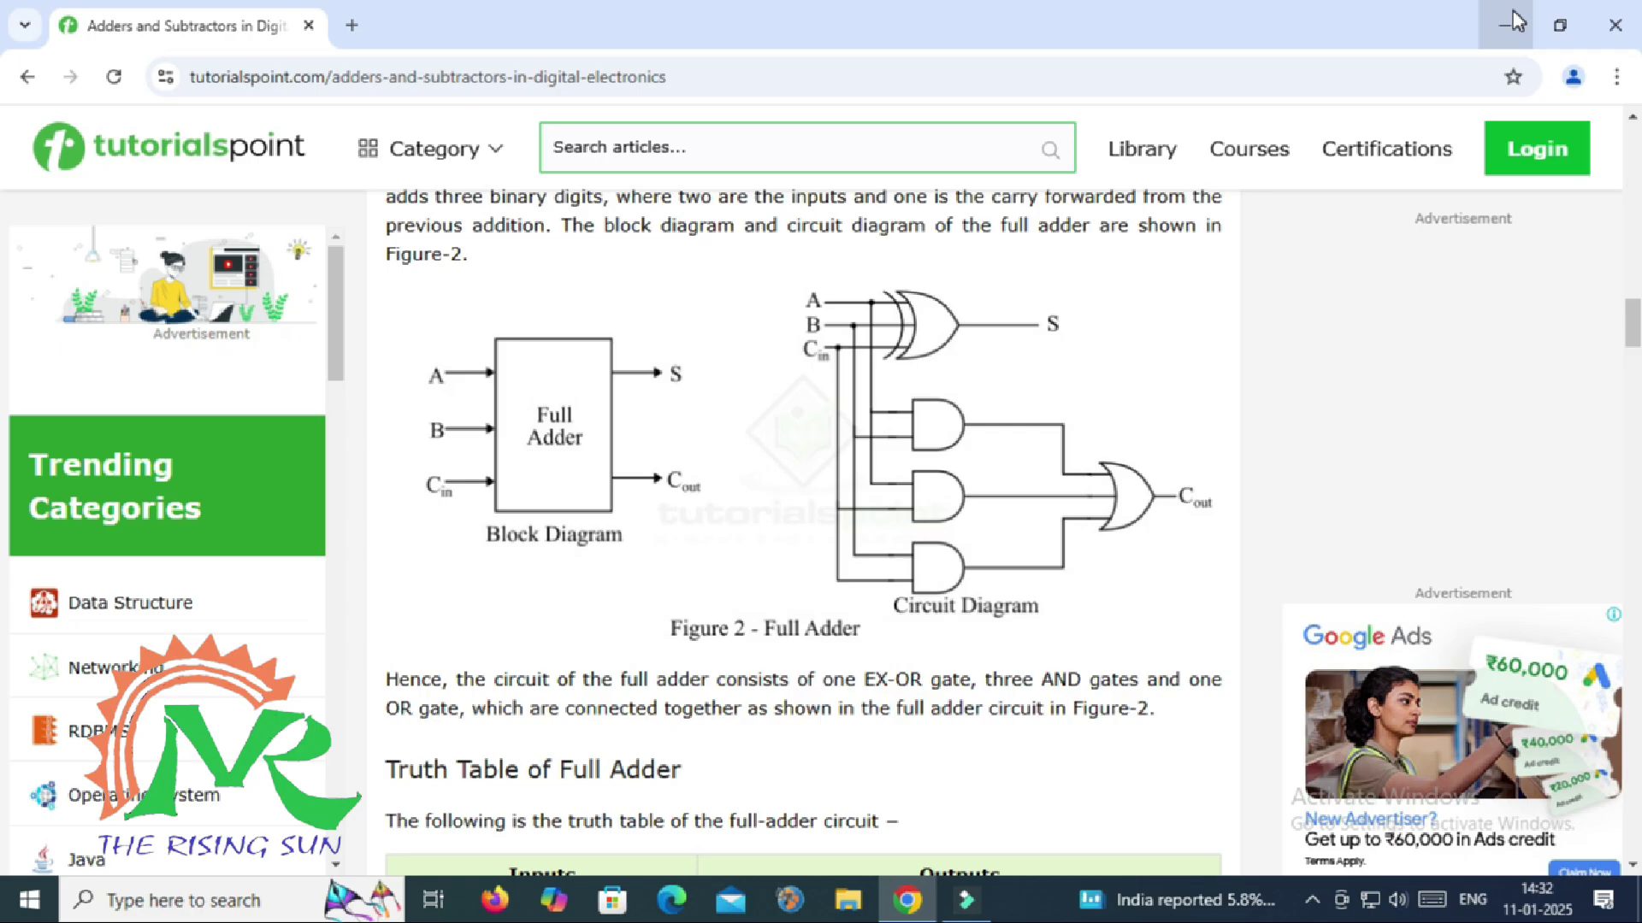
click(1508, 23)
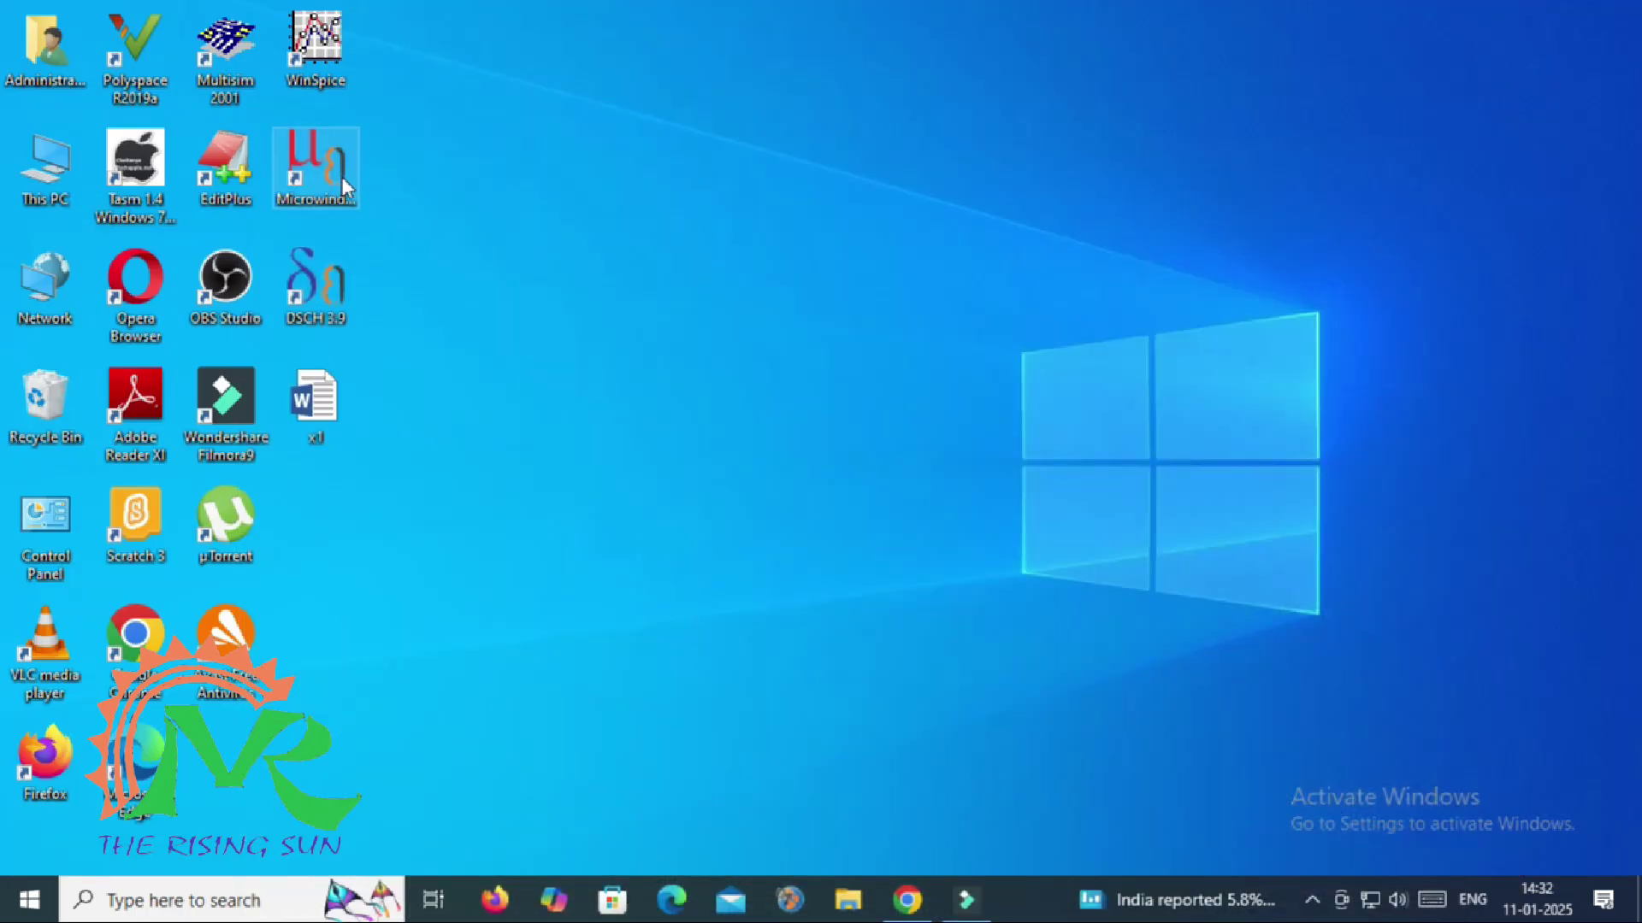